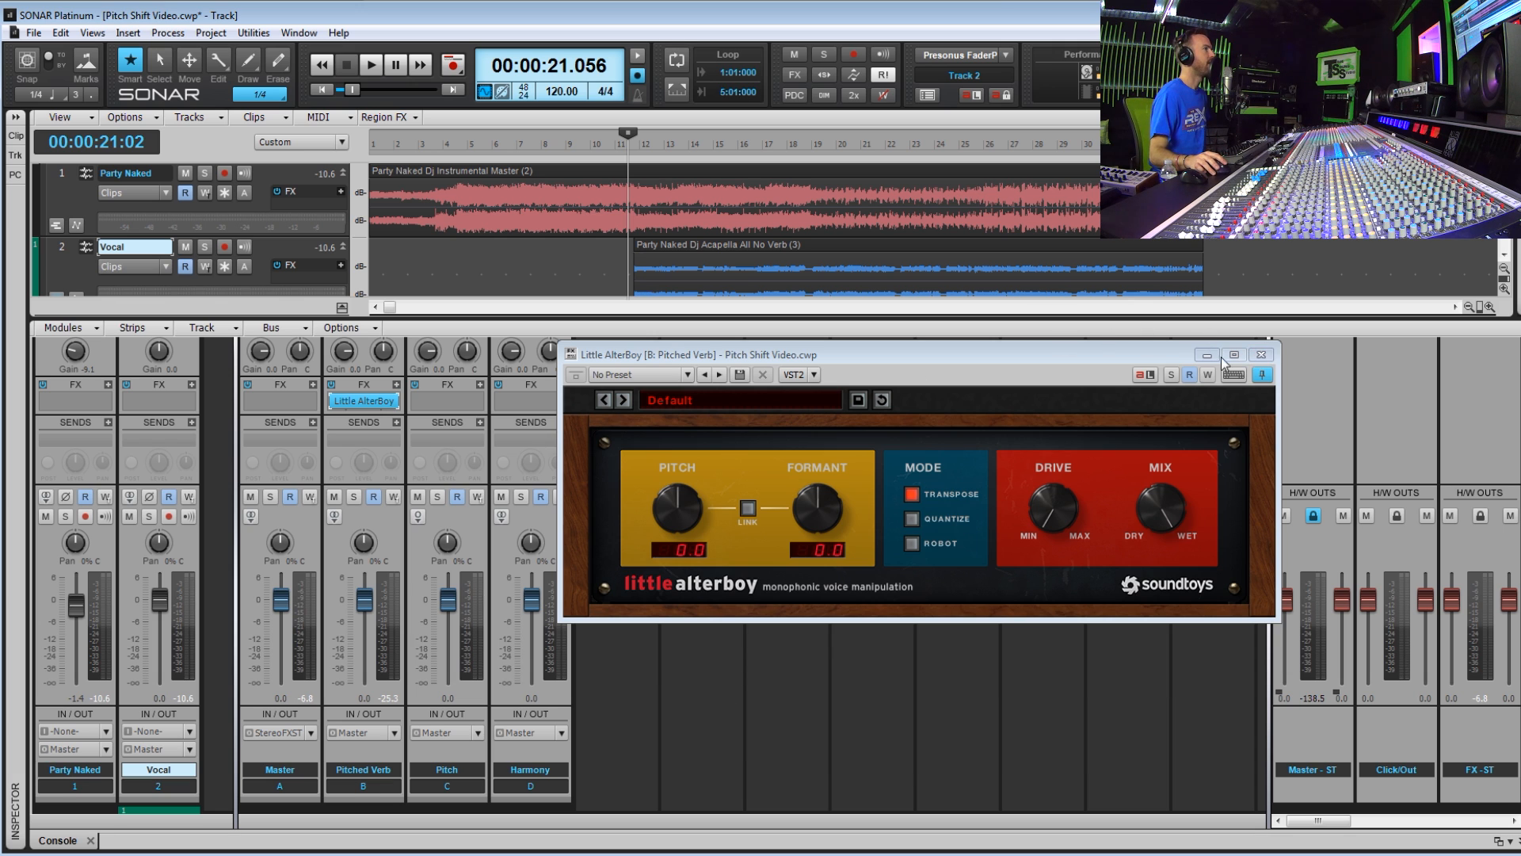
Close the Little AlterBoy window and insert the VST3 RVerb Stereo reverb on the Pitched Verb bus
left_click_drag(905, 354, 924, 350)
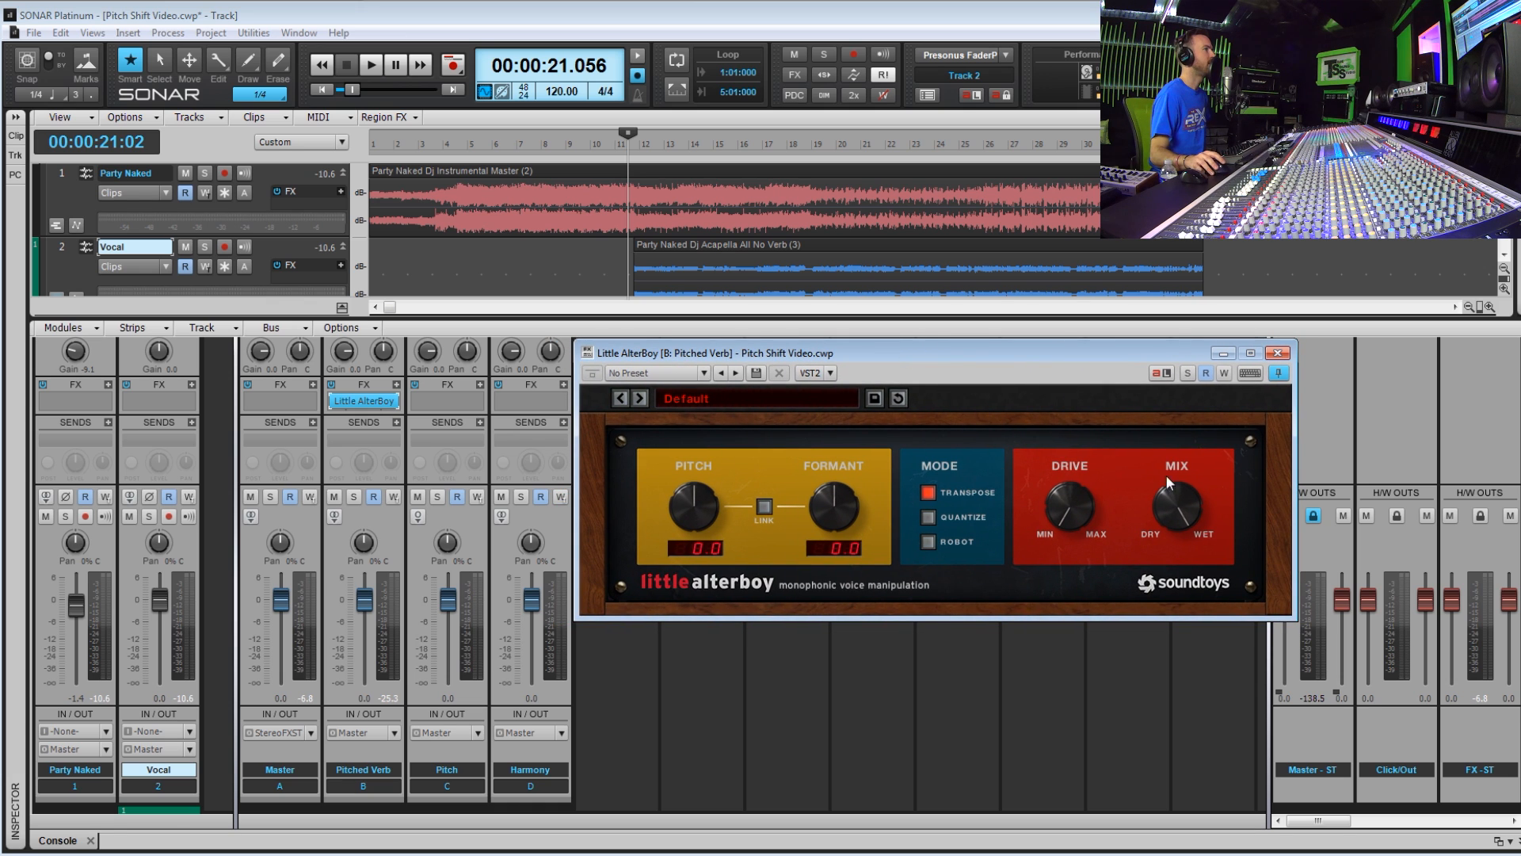
left_click(1277, 353)
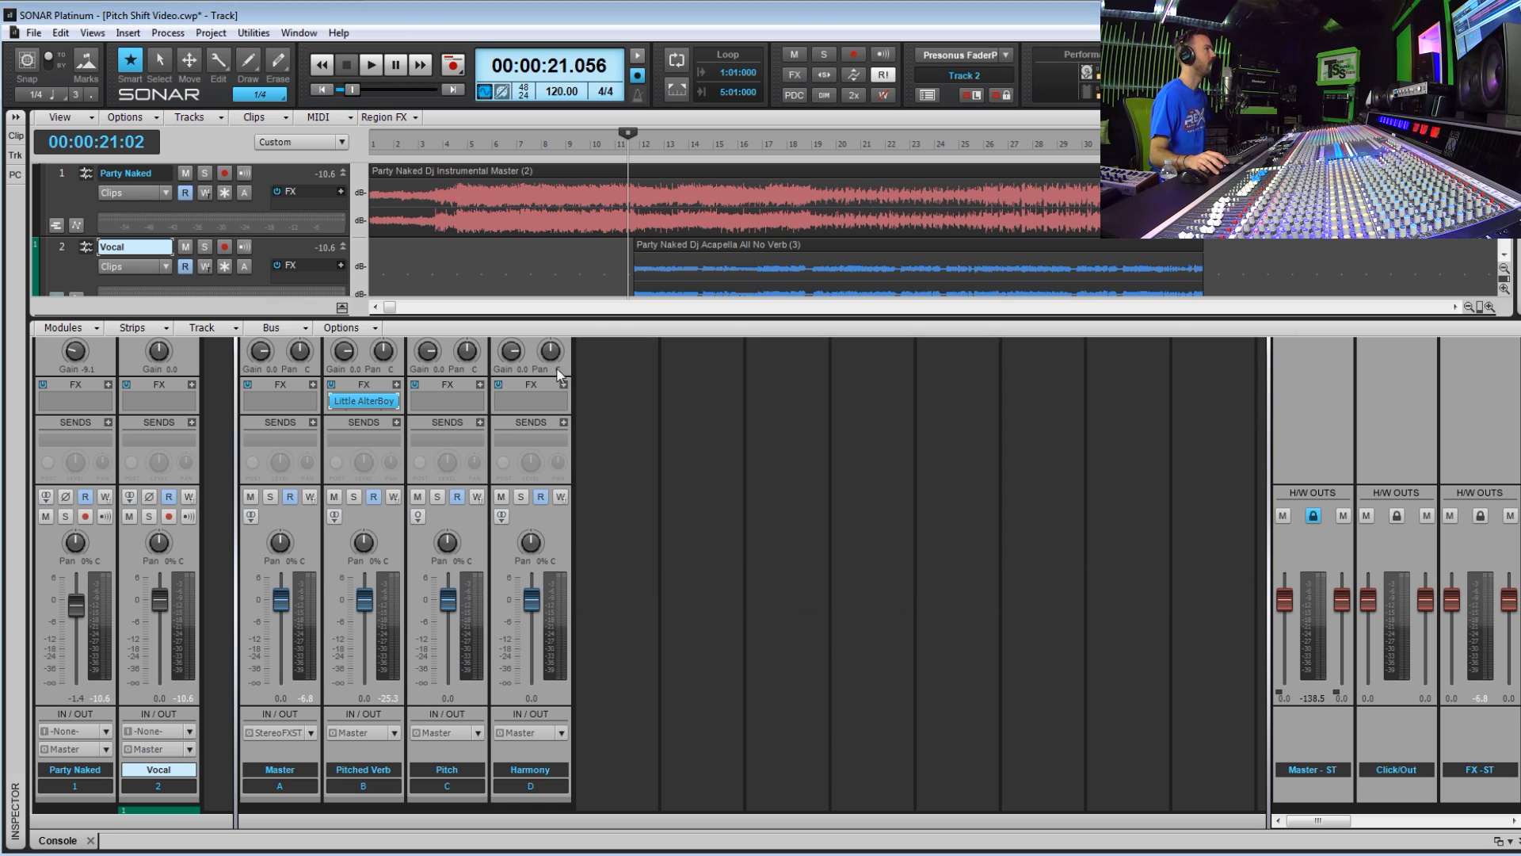
left_click(398, 386)
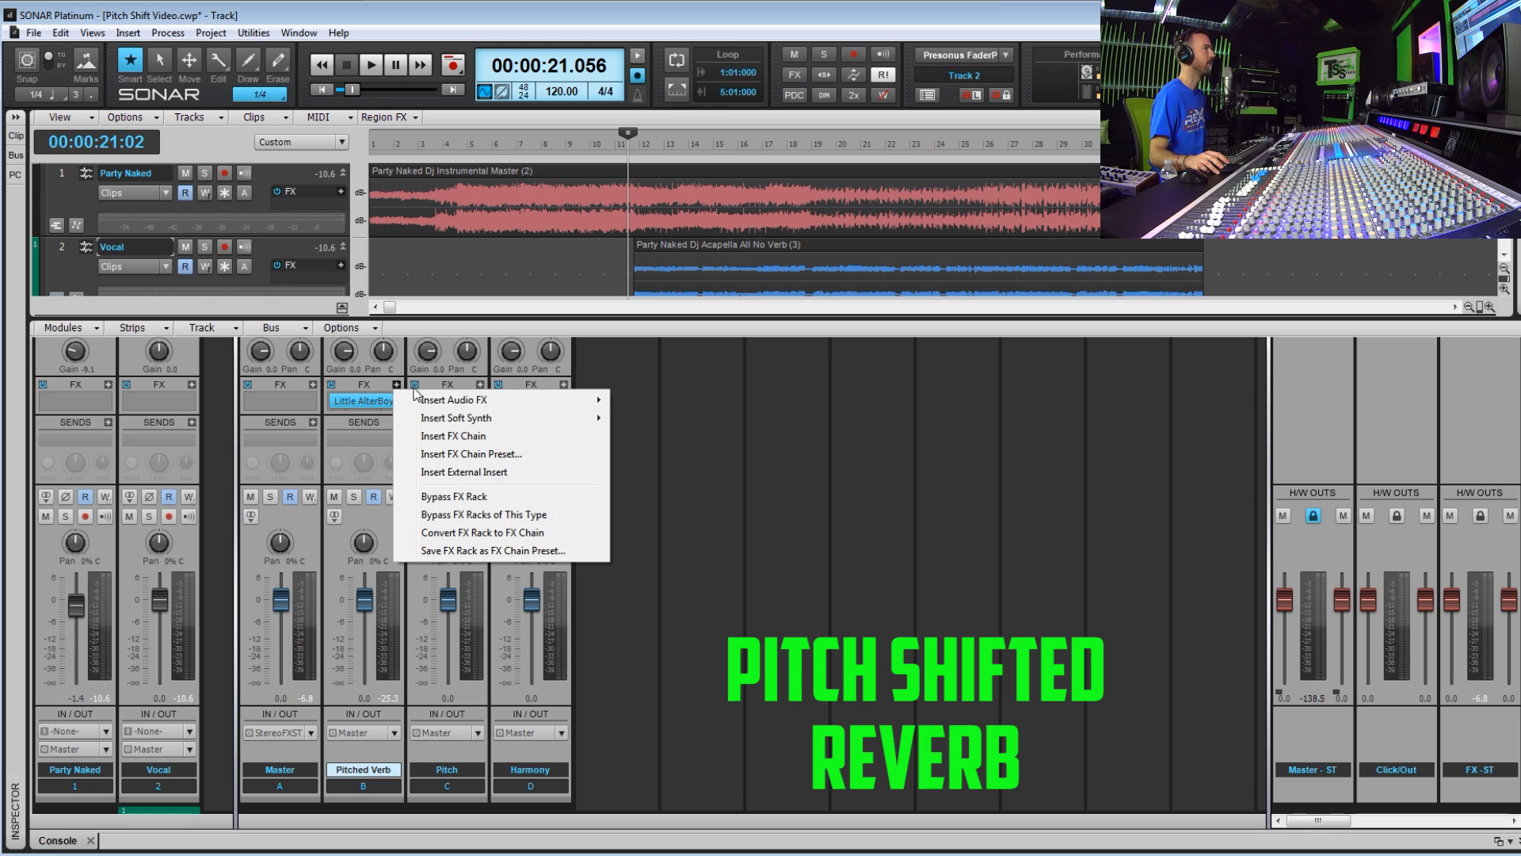
mouse_move(480, 401)
mouse_move(673, 435)
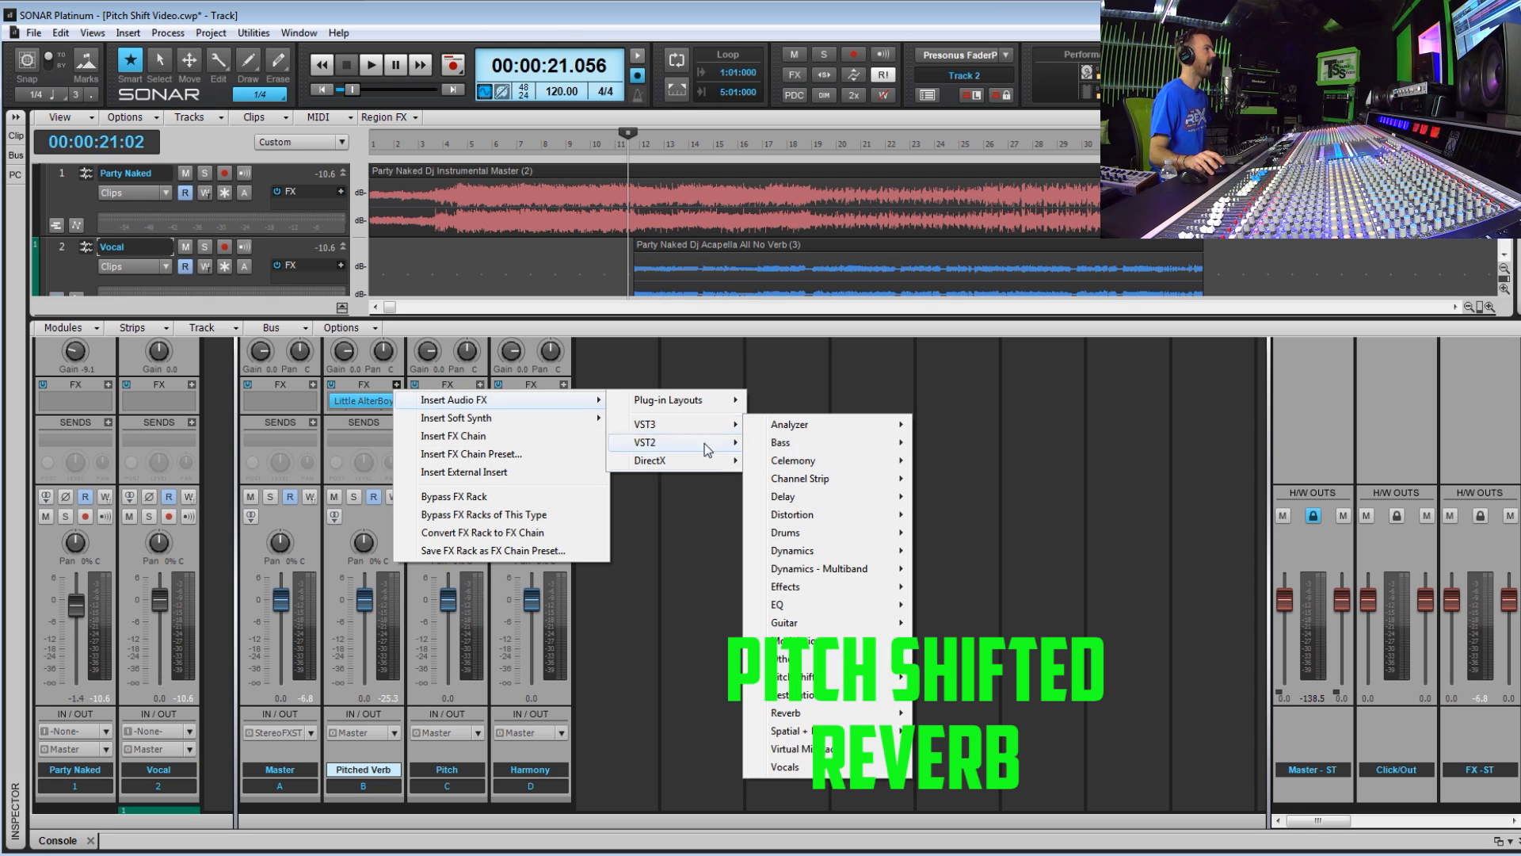
mouse_move(823, 713)
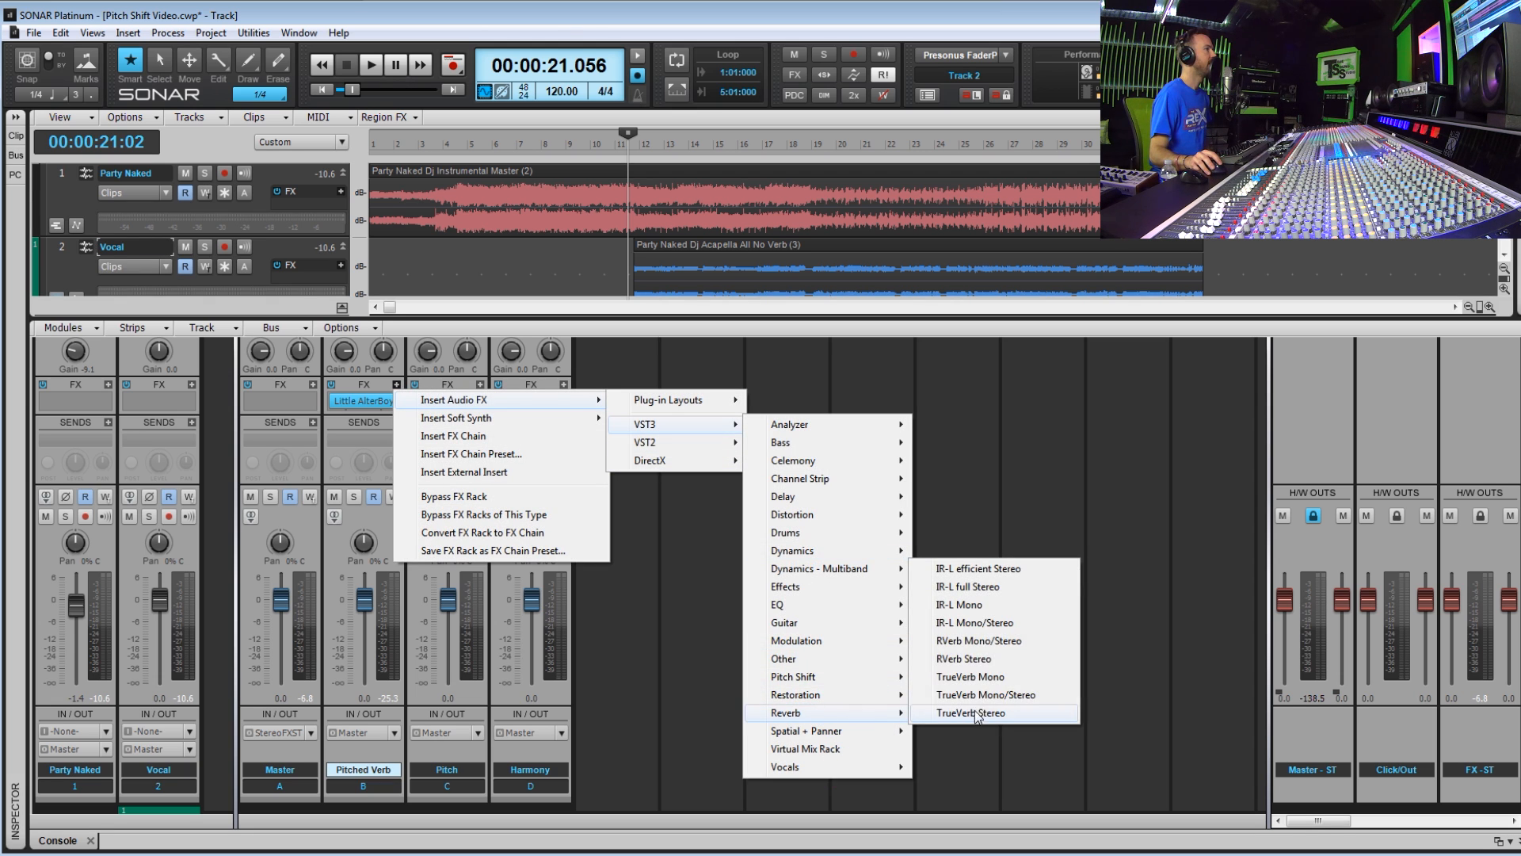
left_click(988, 663)
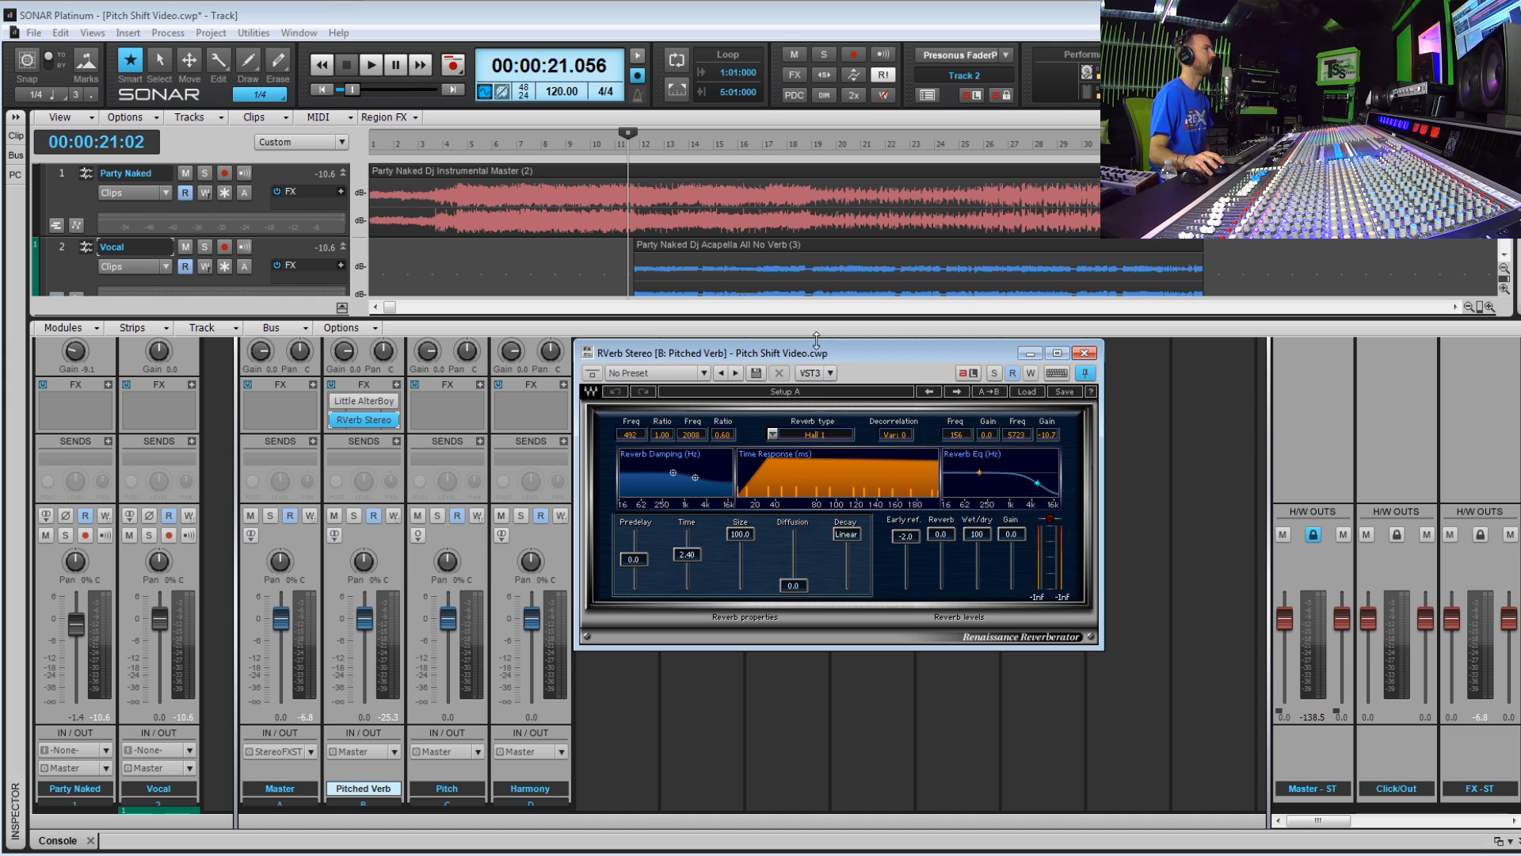
Turn the reverb's early reflections off, set its time to 0.50, and close the RVerb Stereo window
mouse_move(905, 540)
left_mouse_down()
mouse_move(906, 554)
mouse_move(916, 541)
left_mouse_up()
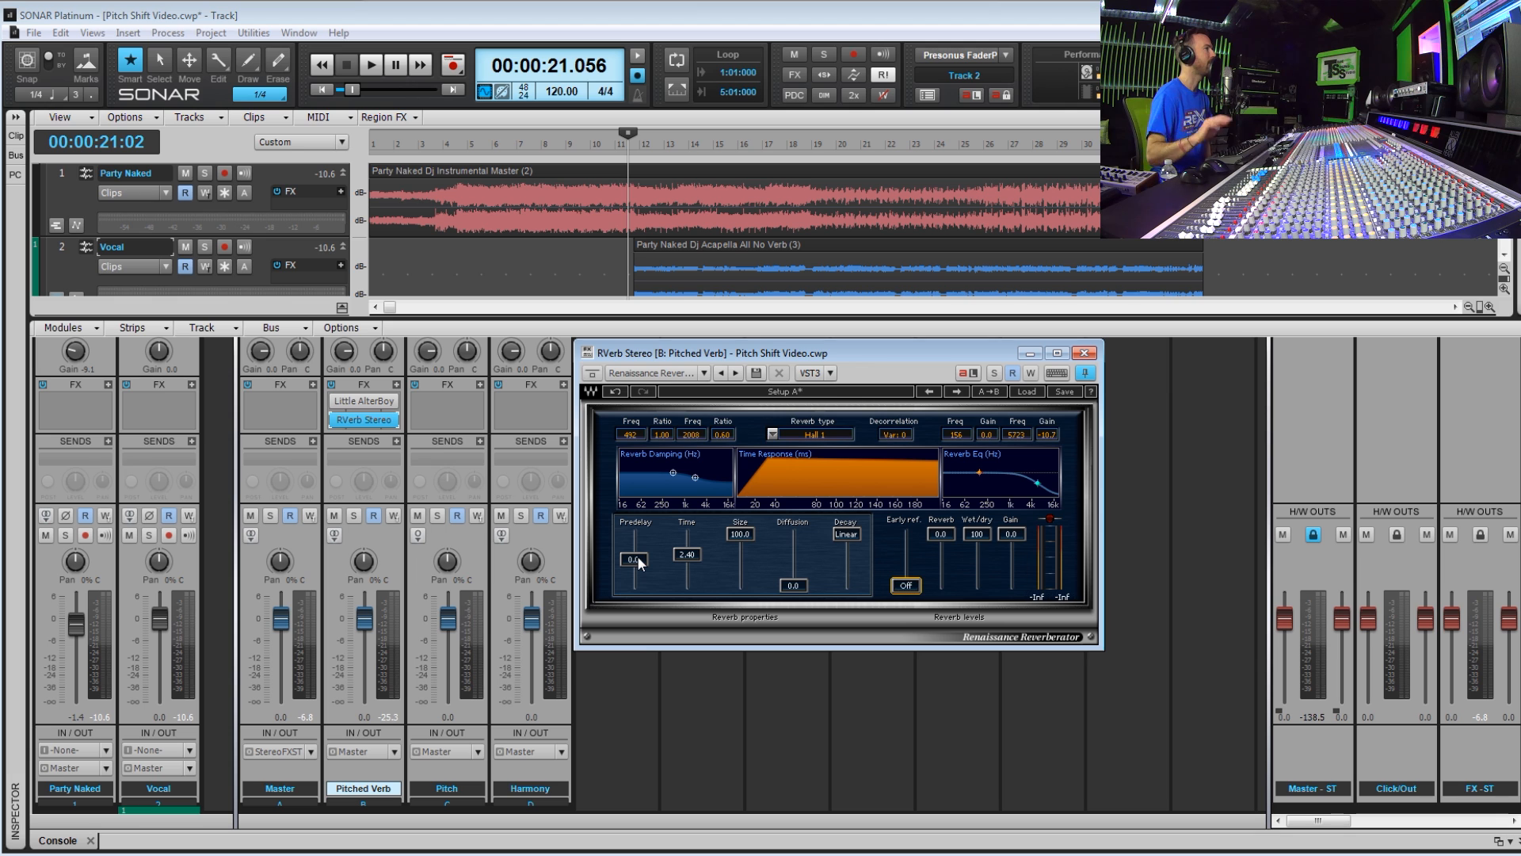
left_click_drag(687, 554, 687, 569)
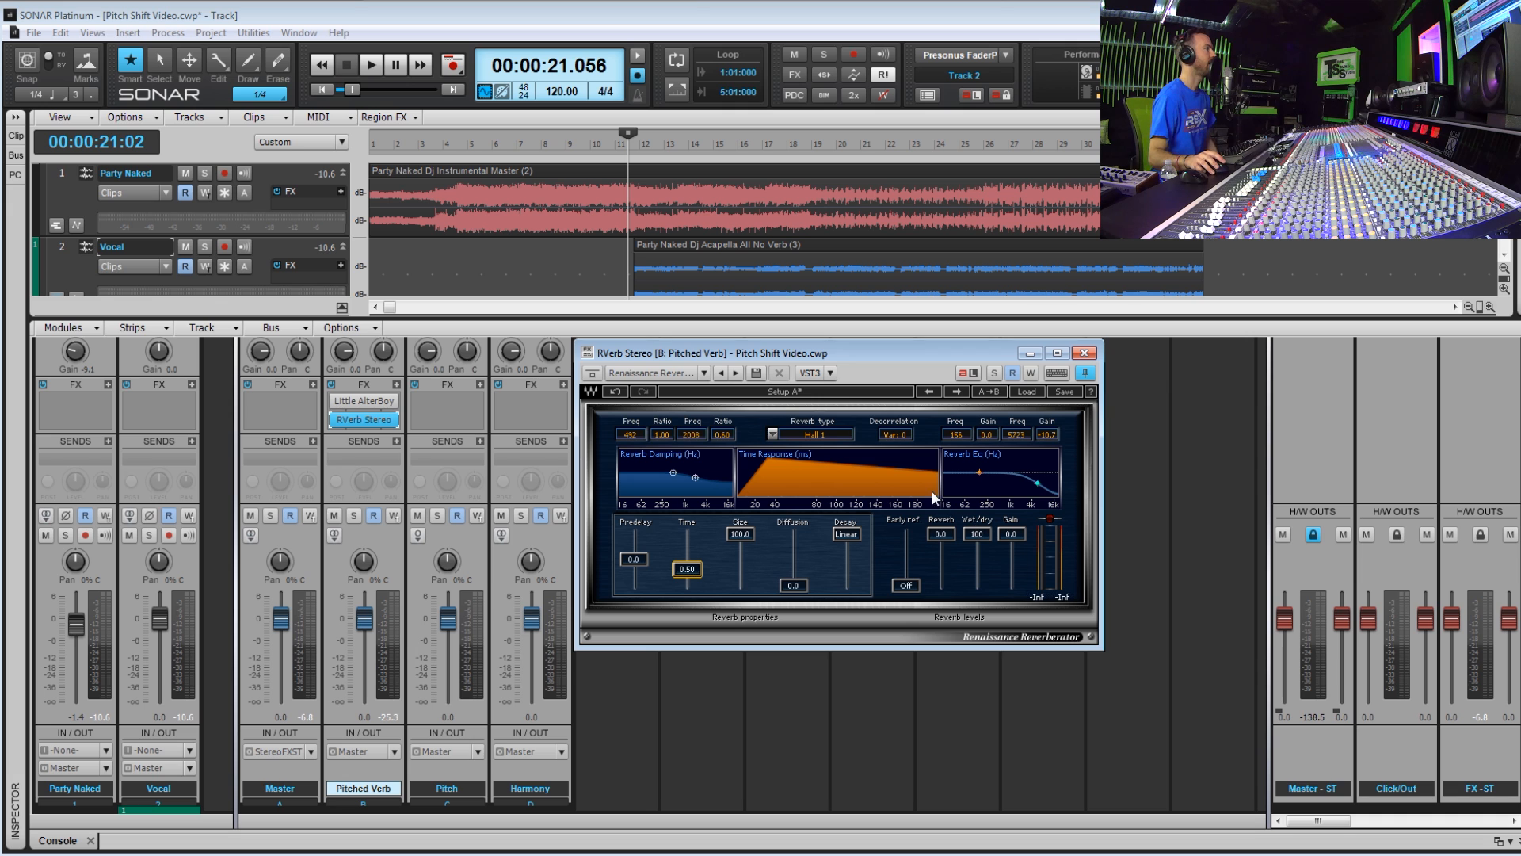
left_click(1083, 352)
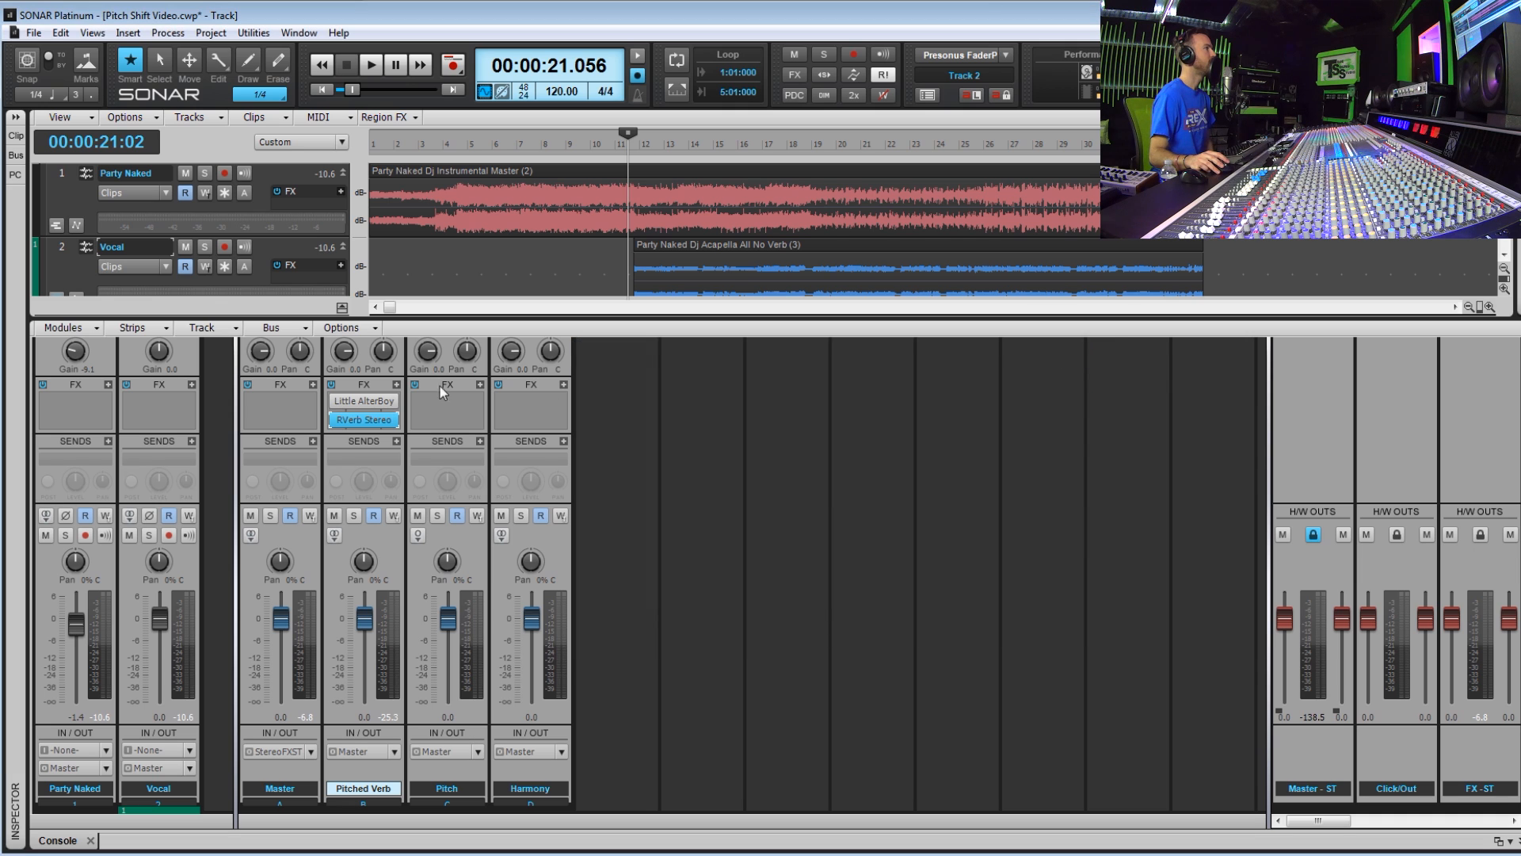
Insert the VST3 Q1 Stereo equalizer after RVerb Stereo on the Pitched Verb bus
left_click(398, 384)
mouse_move(507, 399)
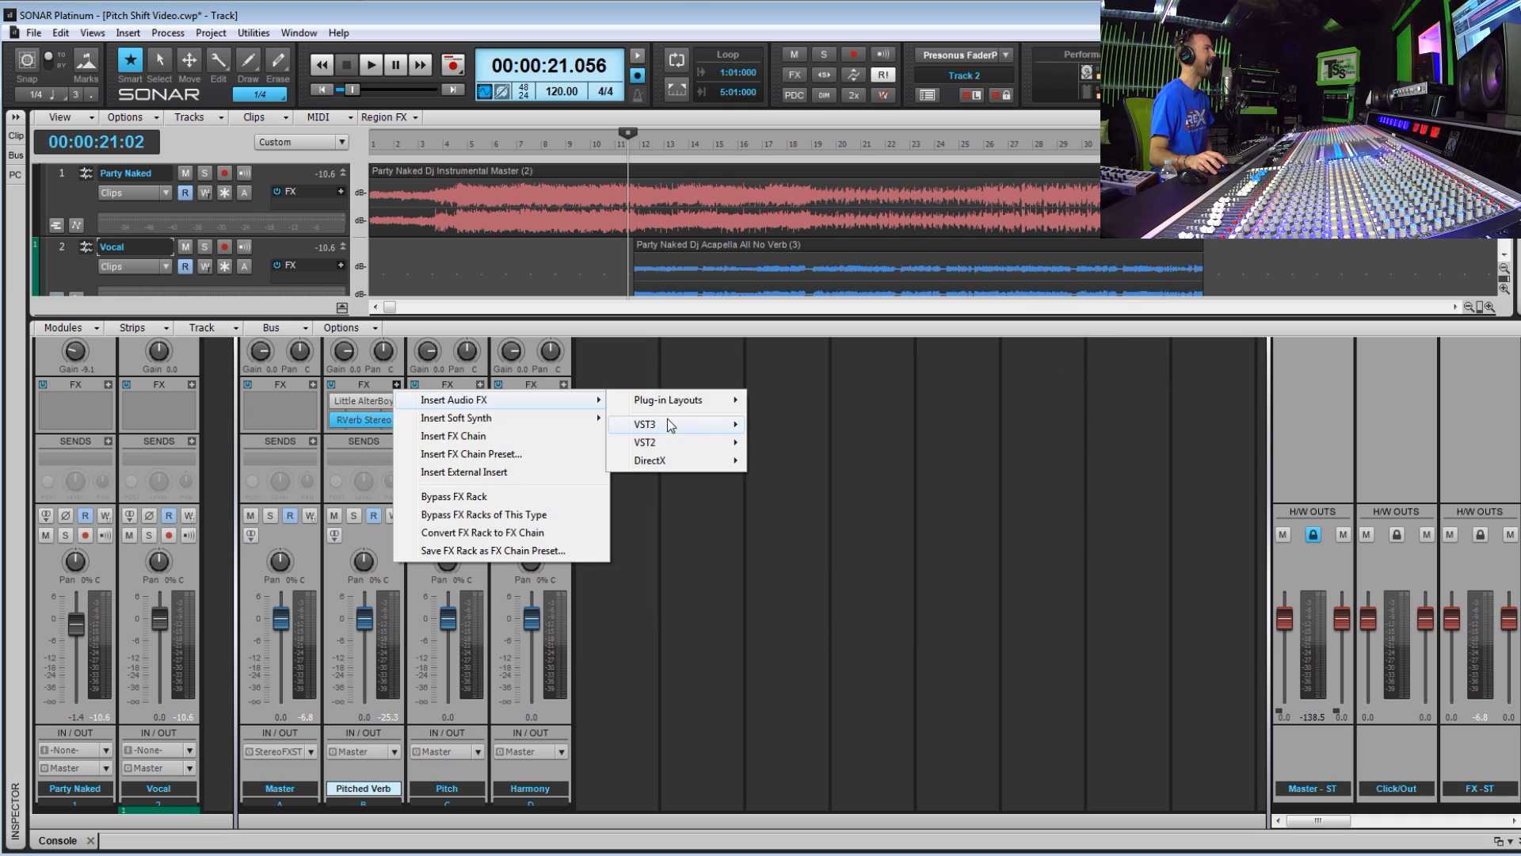
mouse_move(667, 424)
mouse_move(824, 604)
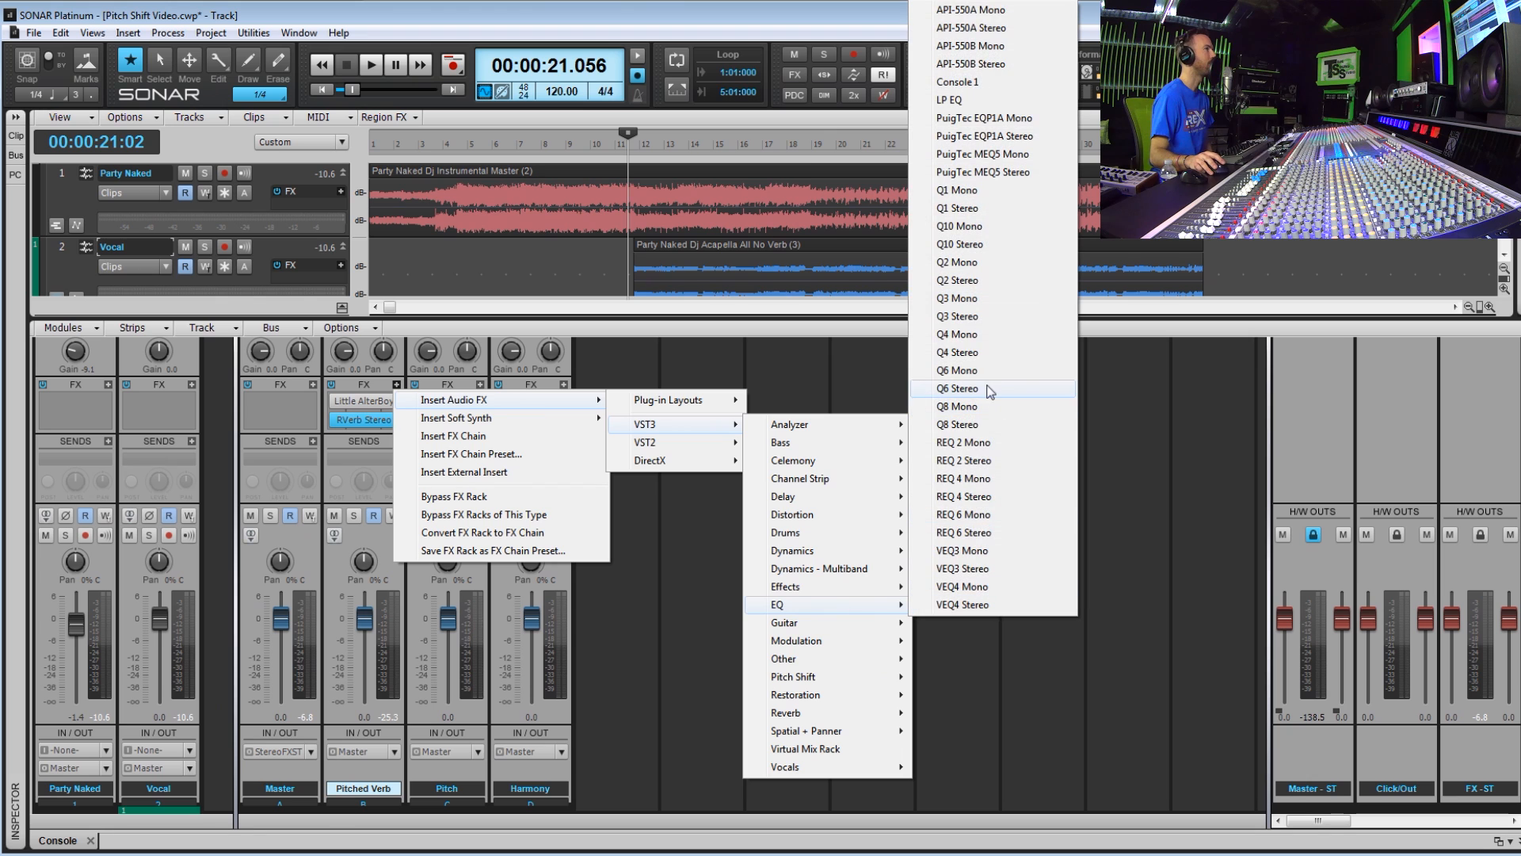
left_click(959, 207)
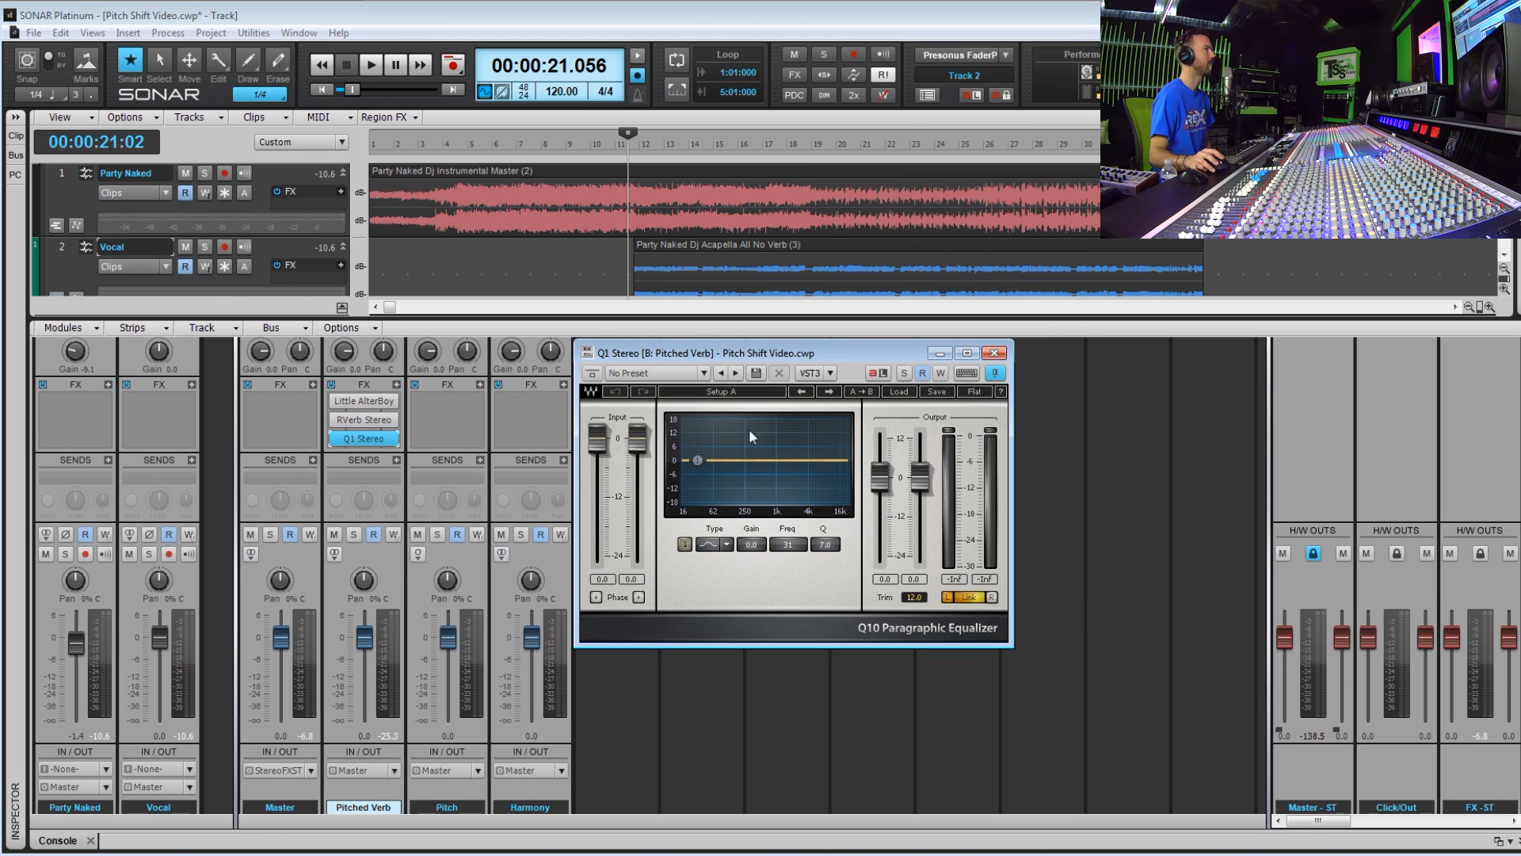
Enable the Q1 band as a high-cut filter at about 4723 Hz, then close the equalizer window
left_click(728, 550)
left_click(774, 631)
left_click(684, 544)
left_click_drag(697, 460, 811, 462)
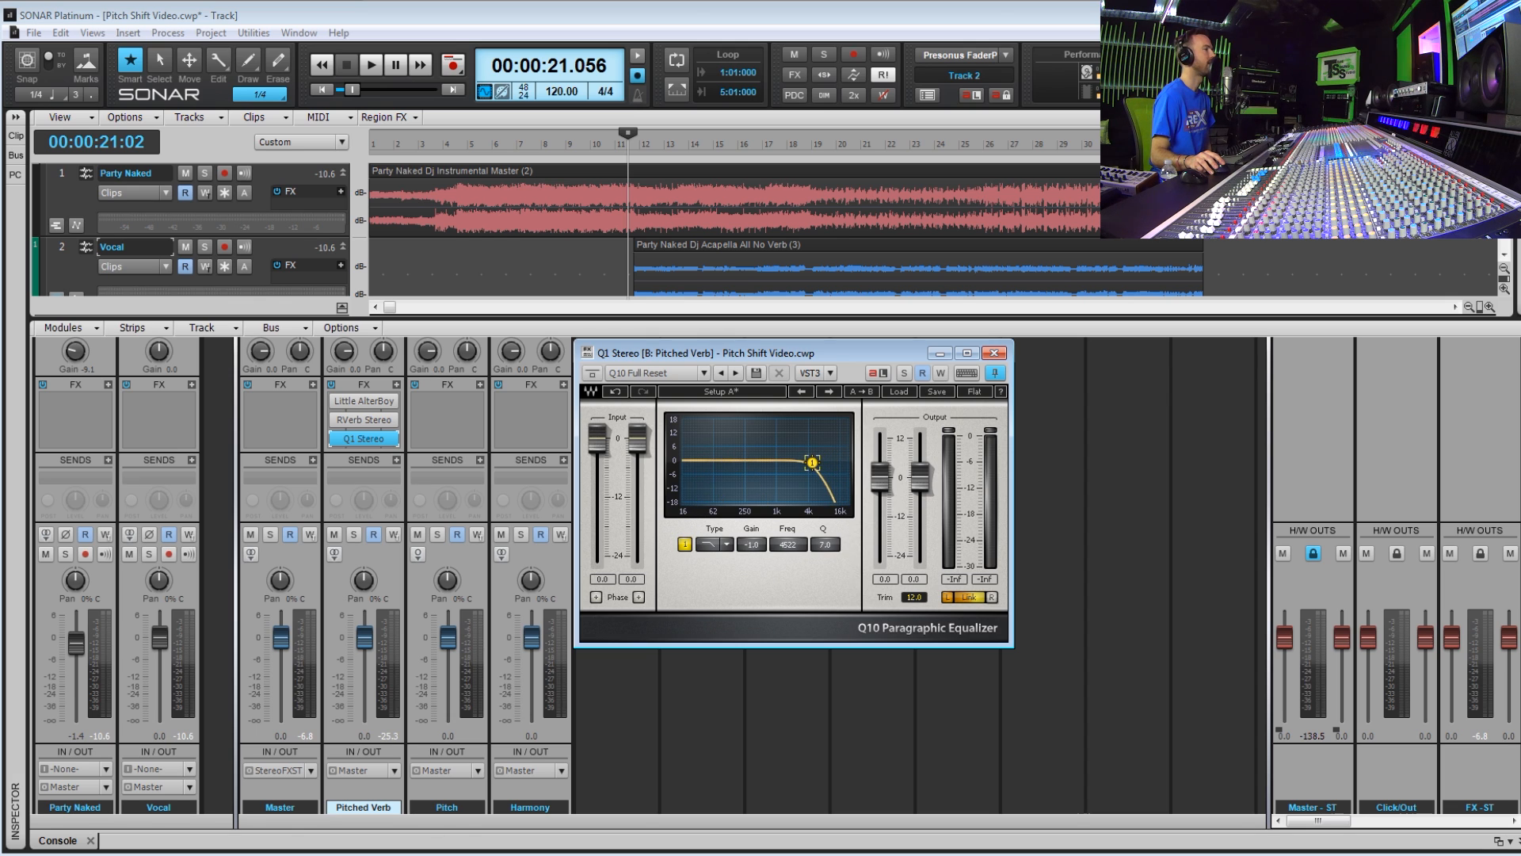
left_click(994, 352)
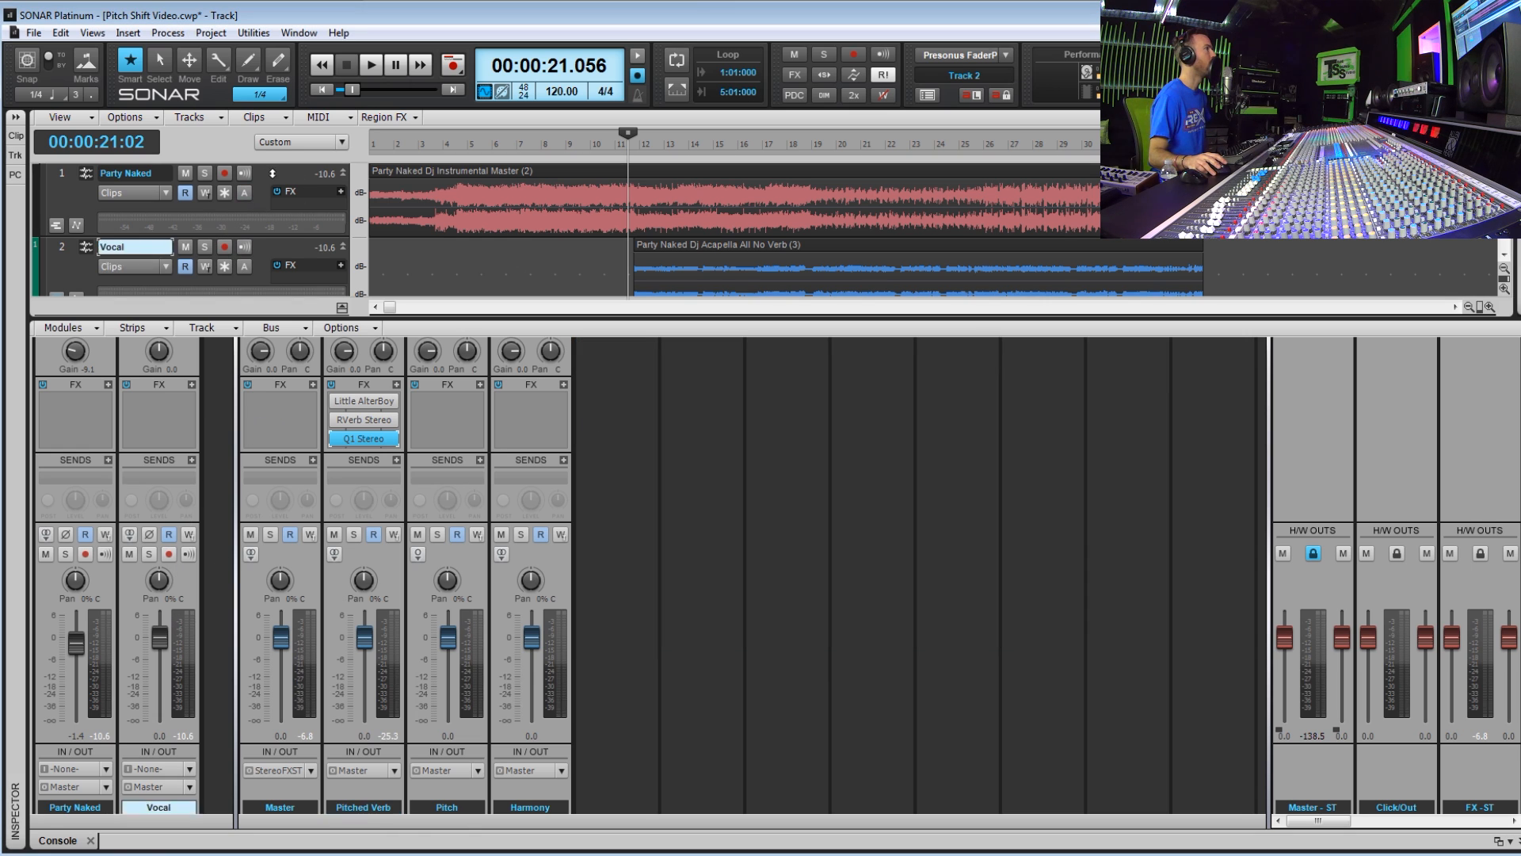
Solo the Vocal track and add a send from it to the Pitched Verb bus
left_click(275, 208)
left_click(274, 242)
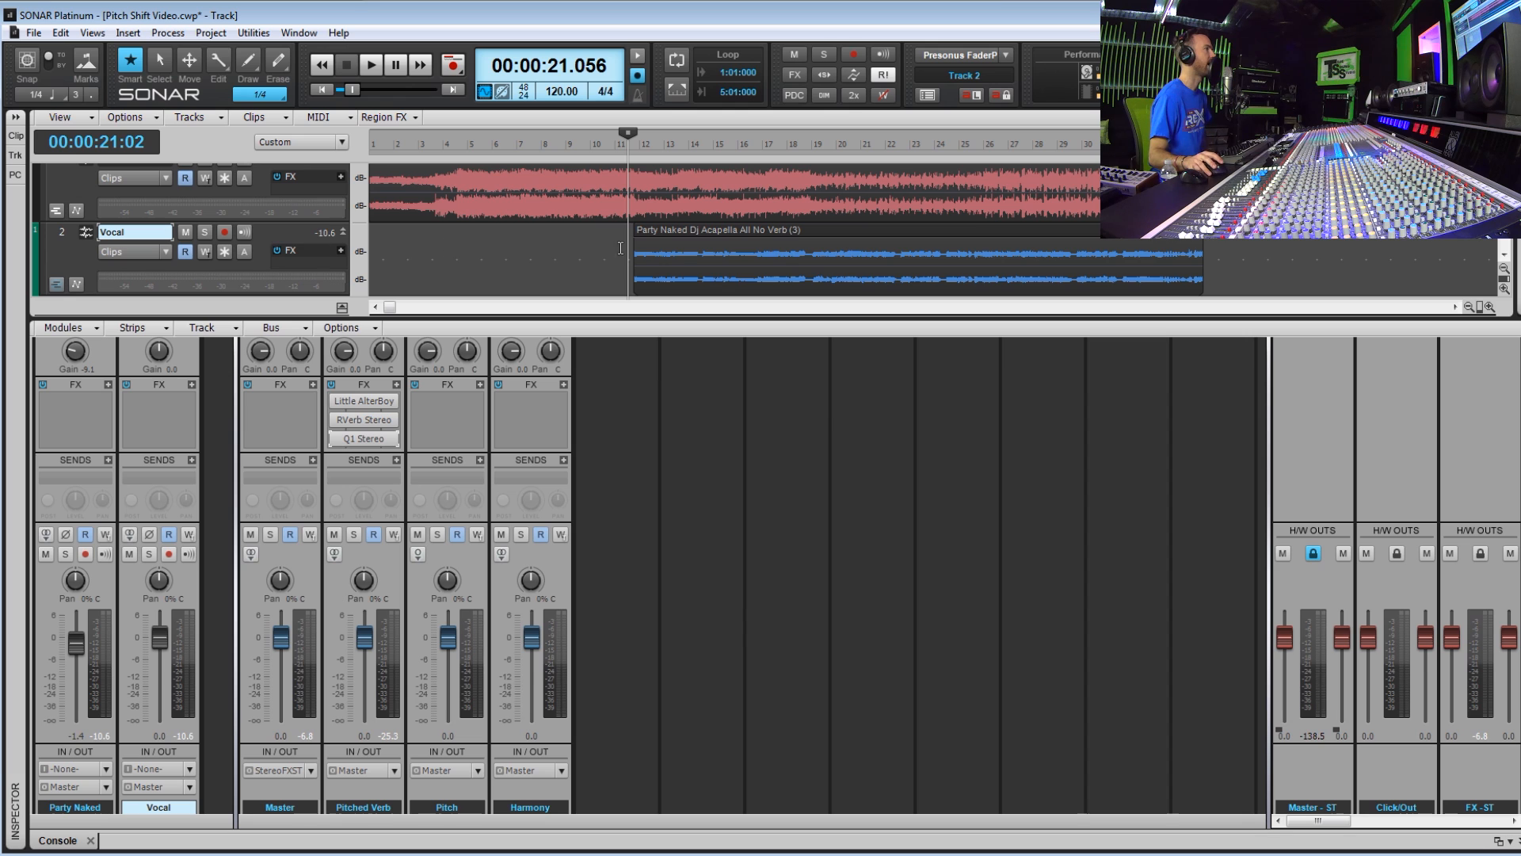
left_click(205, 232)
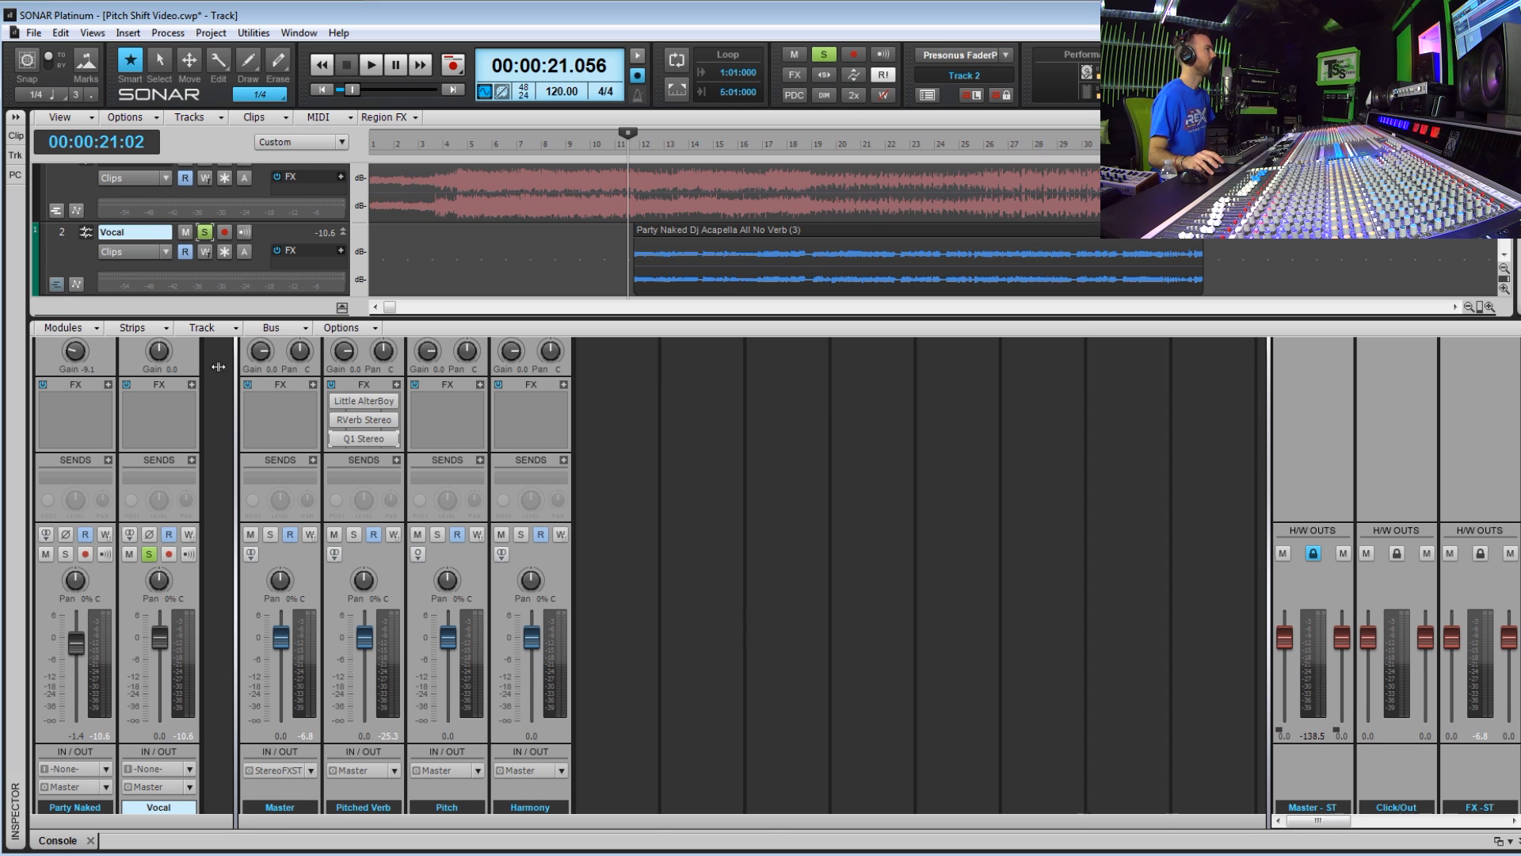
left_click(158, 483)
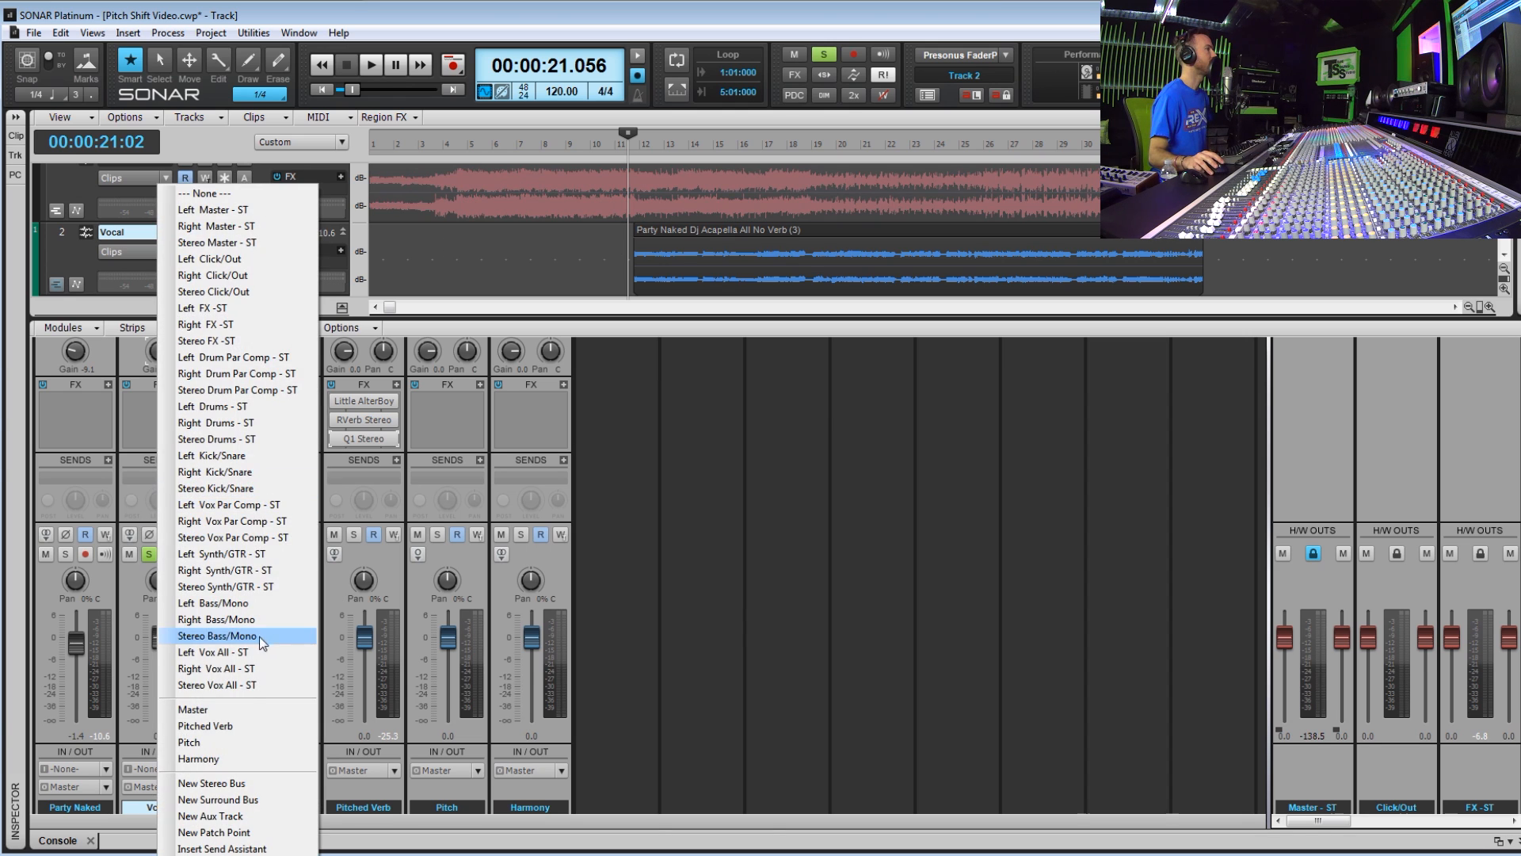
left_click(239, 727)
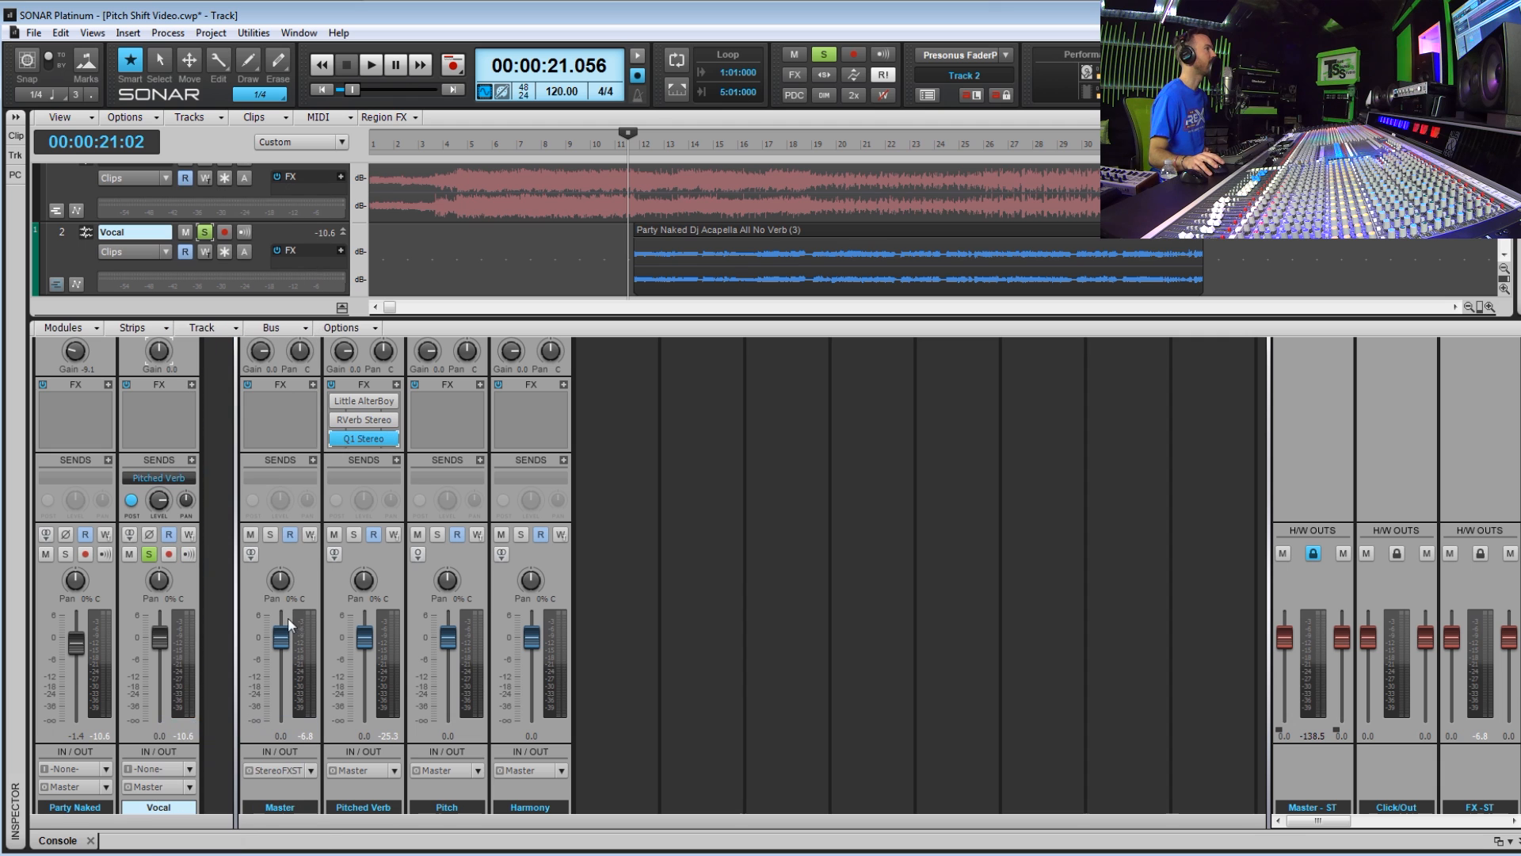
Open Little AlterBoy, RVerb Stereo and Q1 Stereo from the Pitched Verb bus and arrange their windows without overlap
double_click(365, 402)
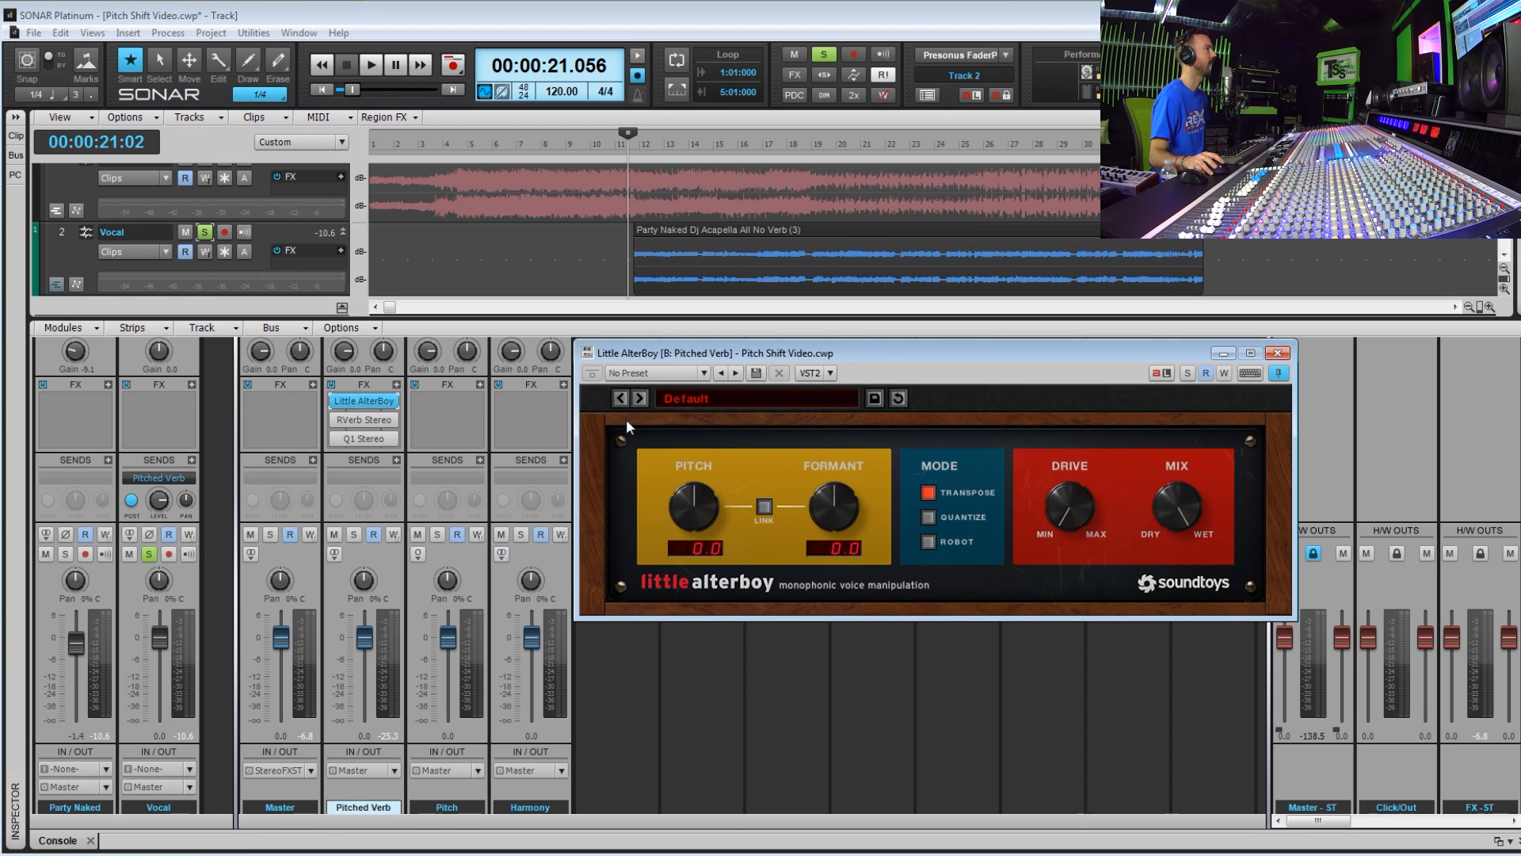
double_click(371, 418)
left_click_drag(726, 356, 728, 496)
left_click_drag(781, 360, 796, 222)
double_click(364, 438)
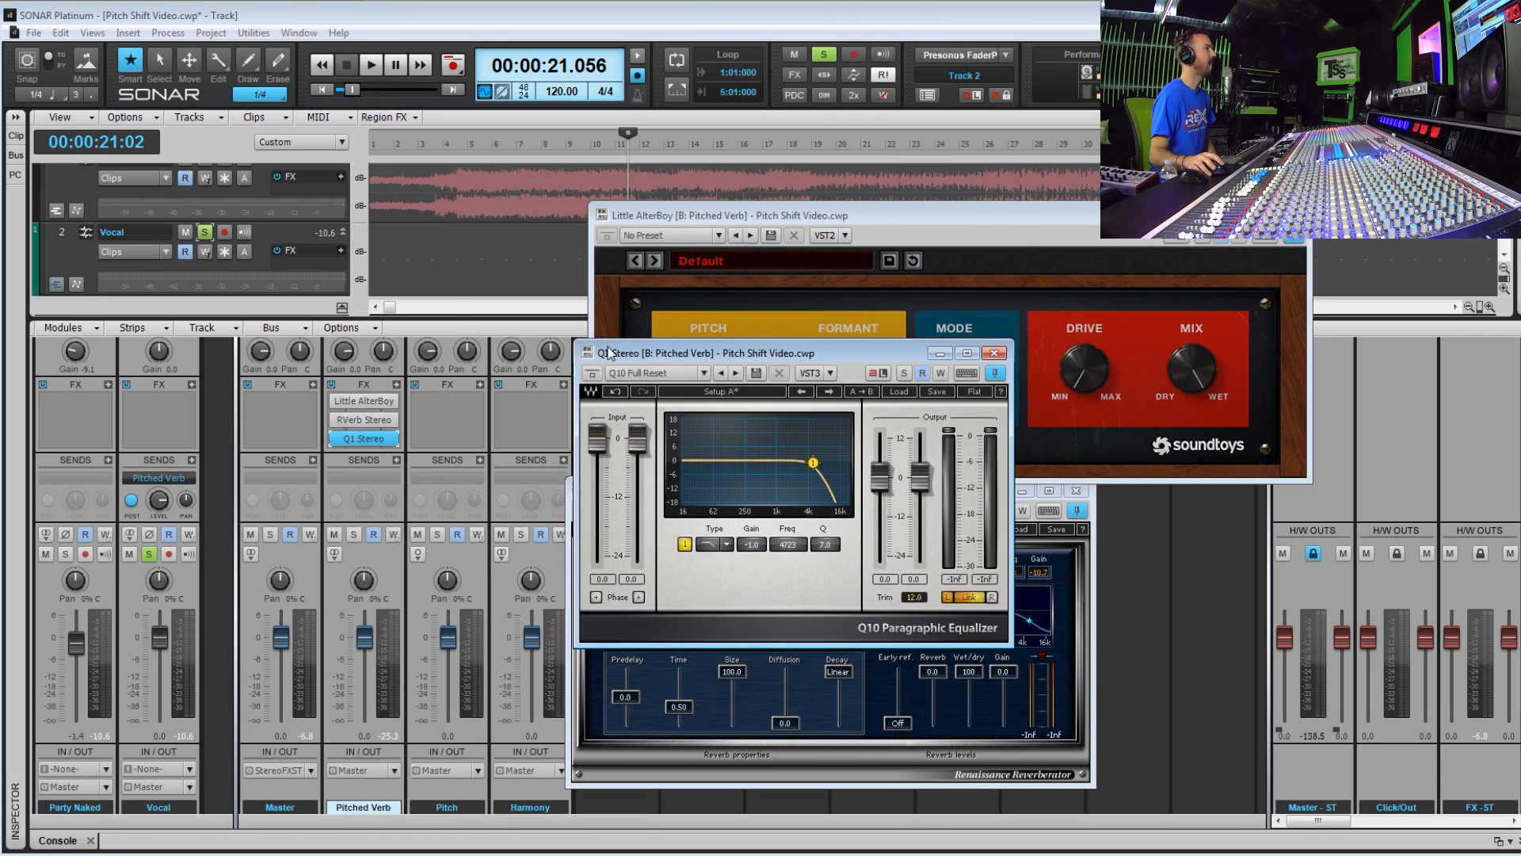
left_click_drag(692, 354, 1213, 497)
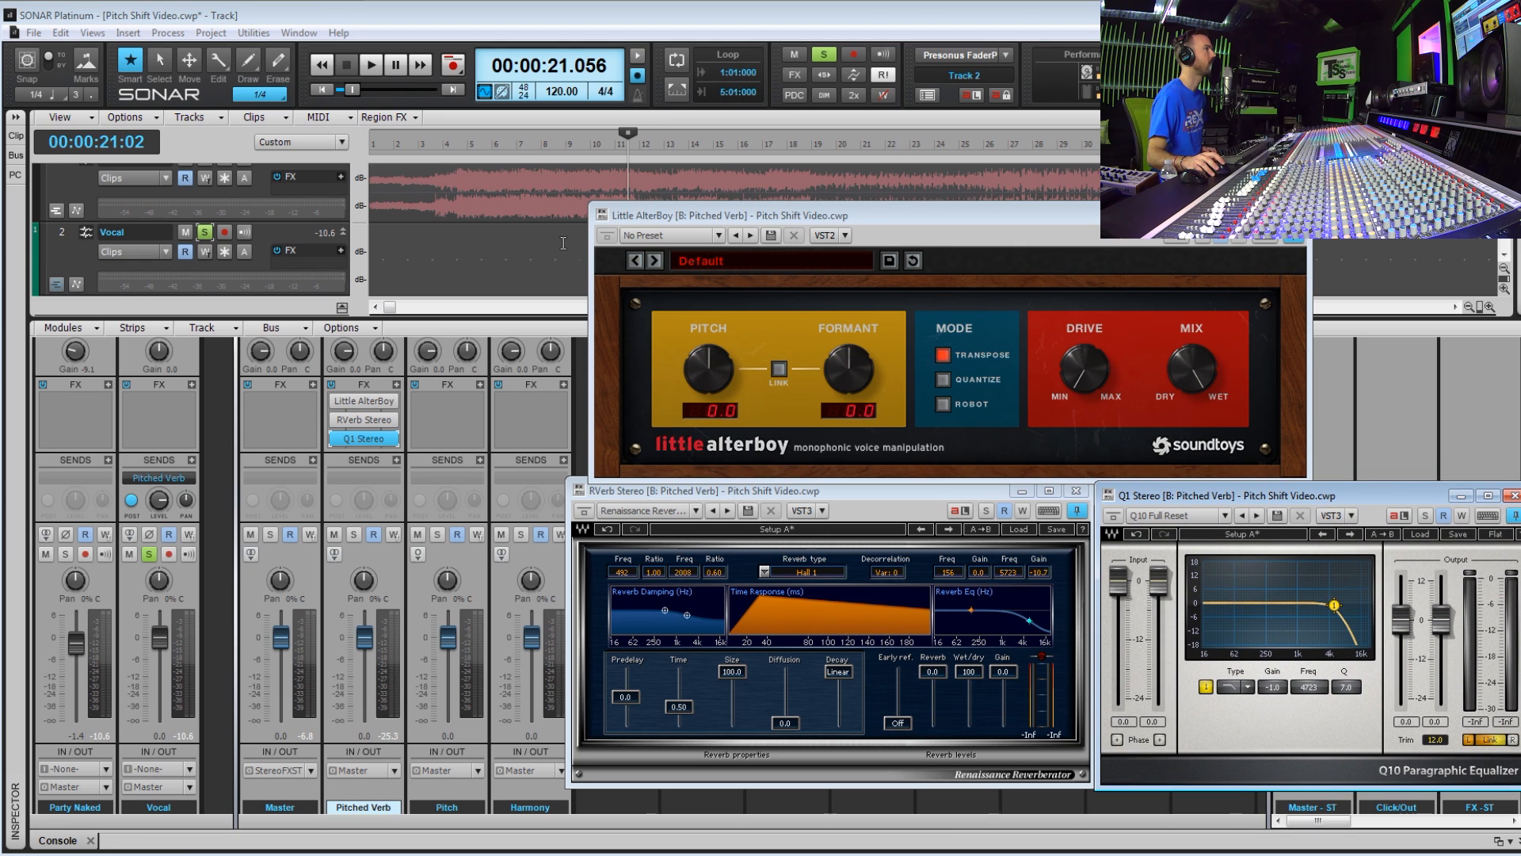
Link pitch and formant in Little AlterBoy, raise both to 12.0, and audition the soloed vocal from its start
key("space")
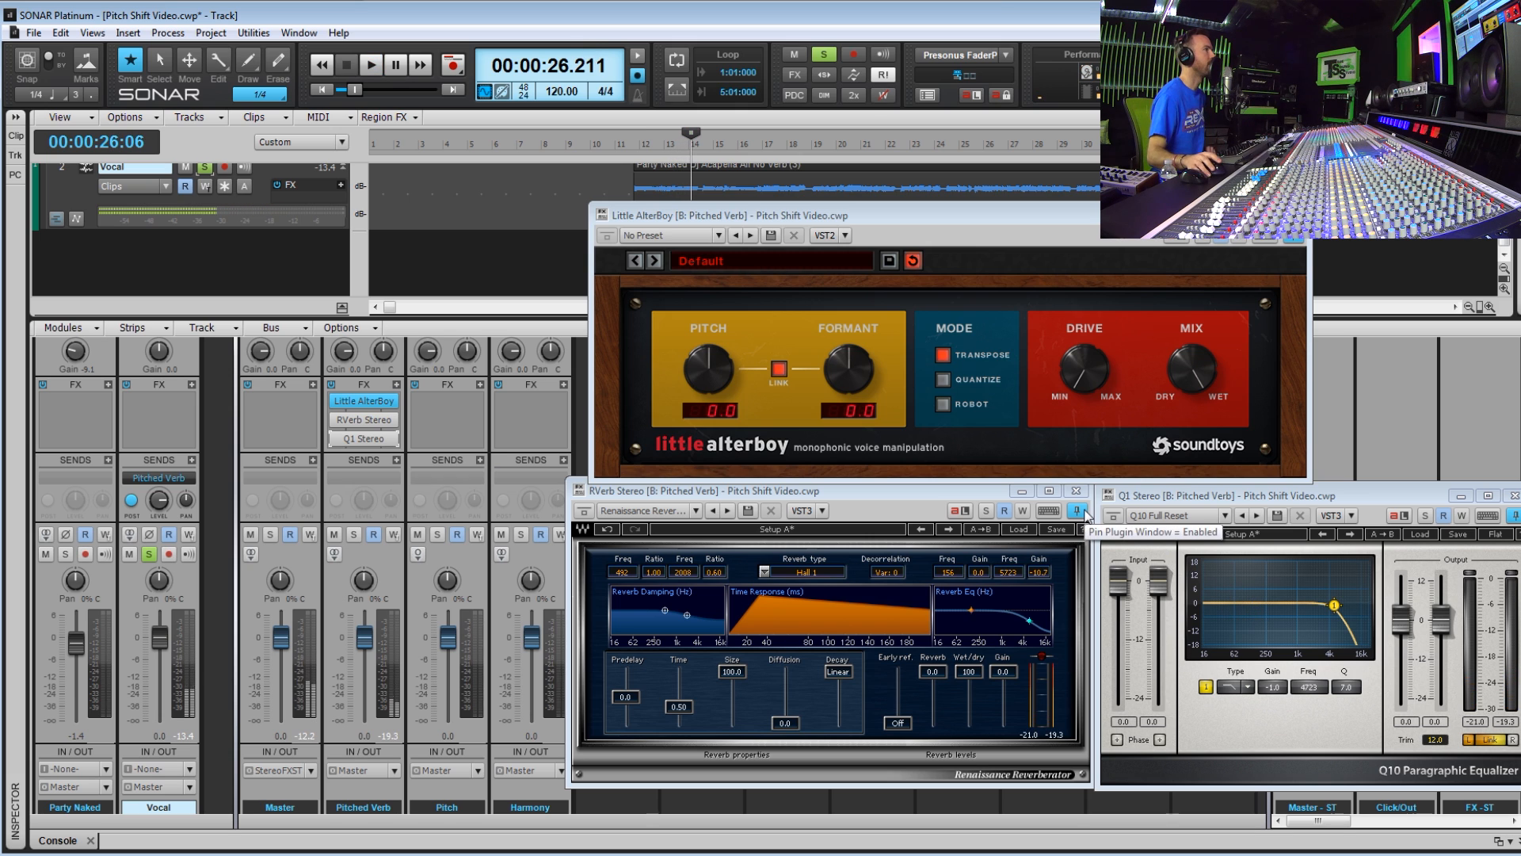
left_click_drag(716, 372, 701, 230)
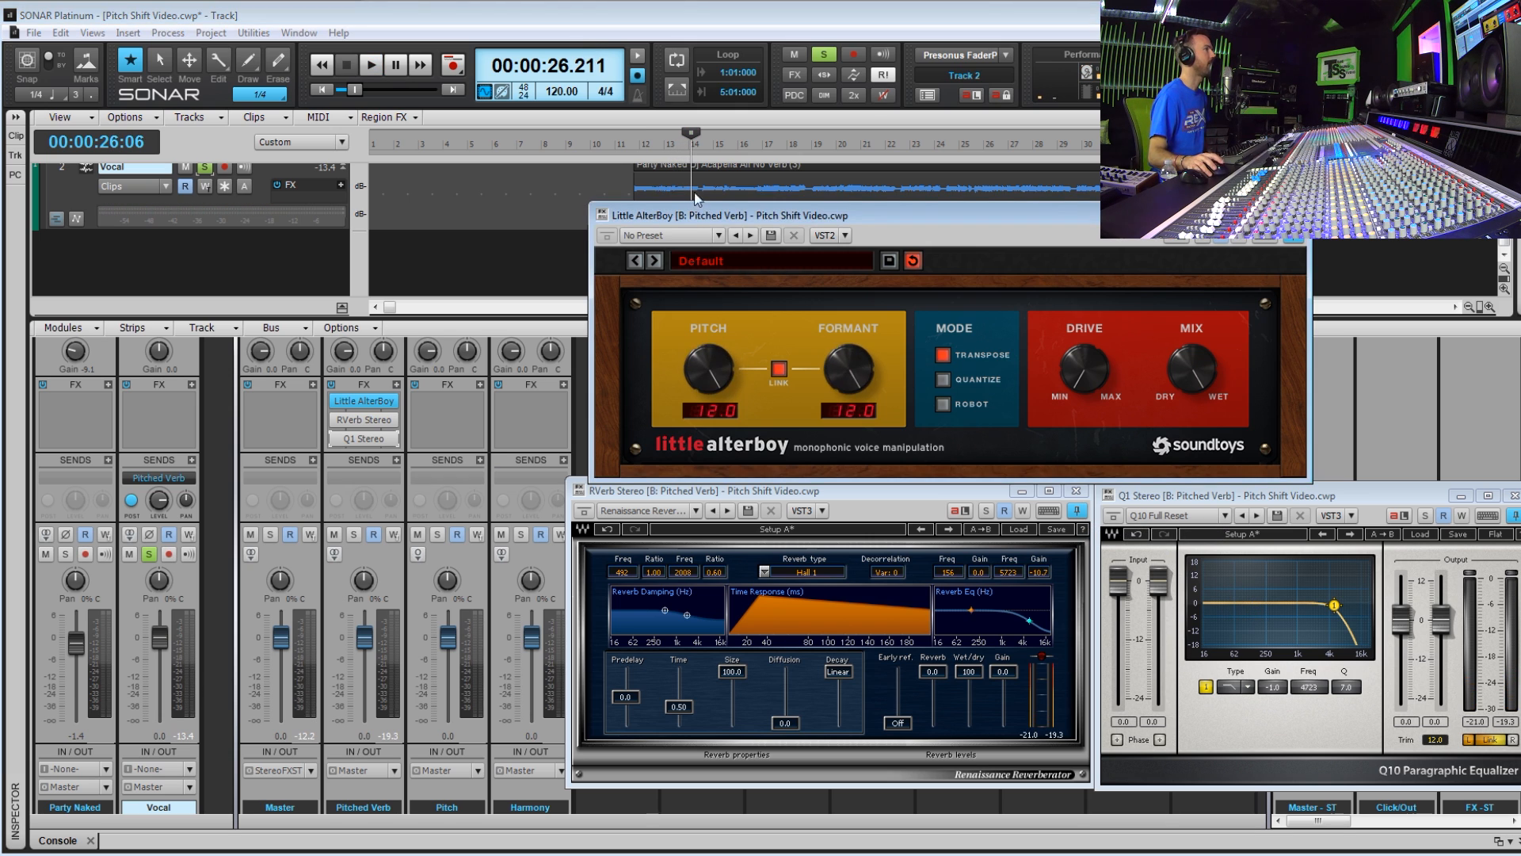
left_click(625, 190)
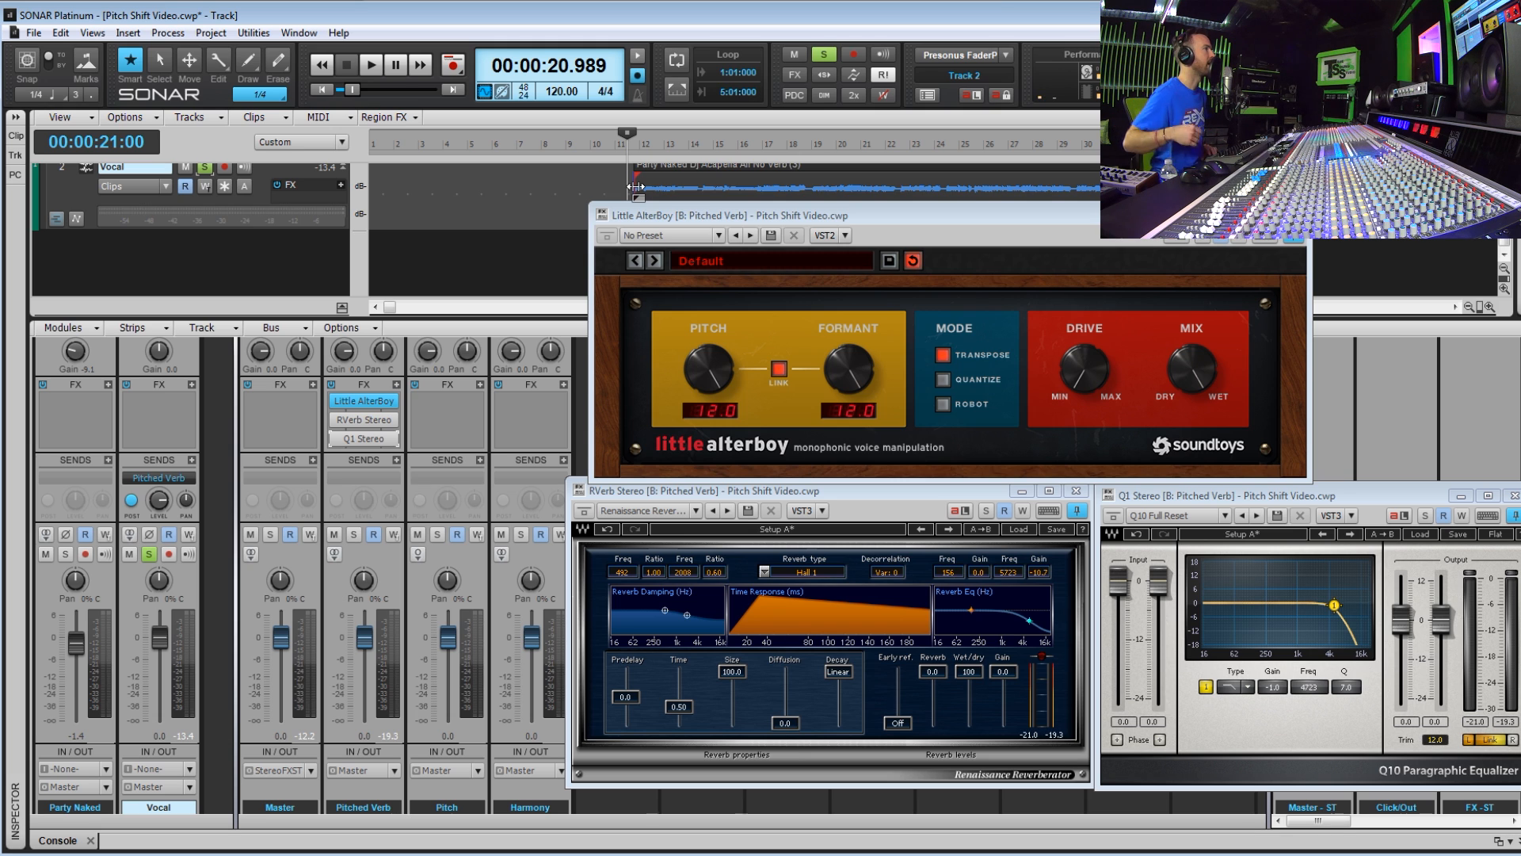
key("space")
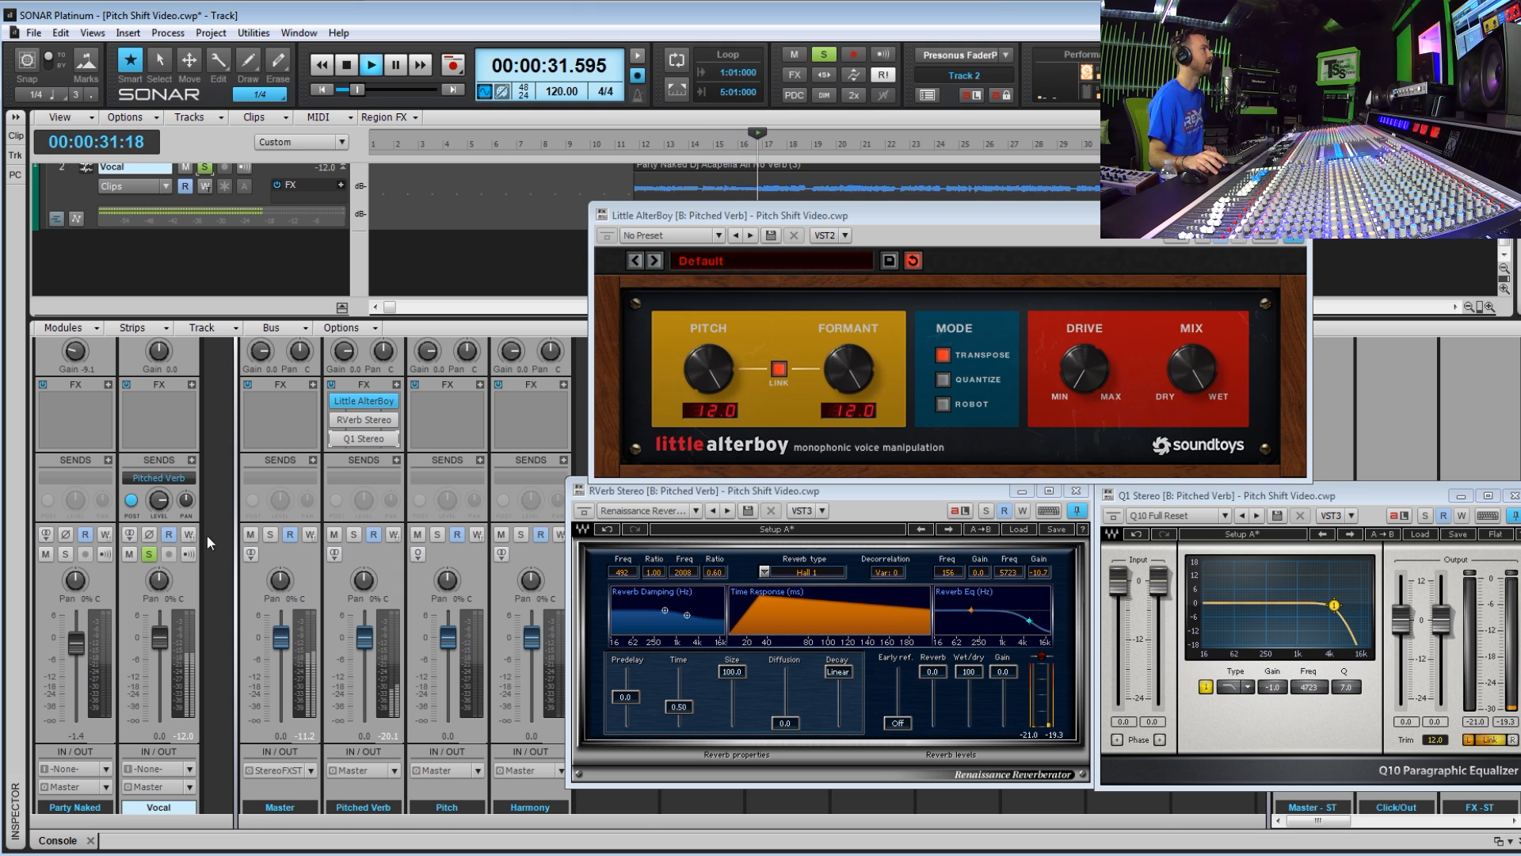
key("space")
Unsolo the Vocal track, solo the Pitched Verb bus, and listen to the pitched reverb alone from the vocal's start
left_click(148, 553)
left_click(169, 553)
left_click(354, 533)
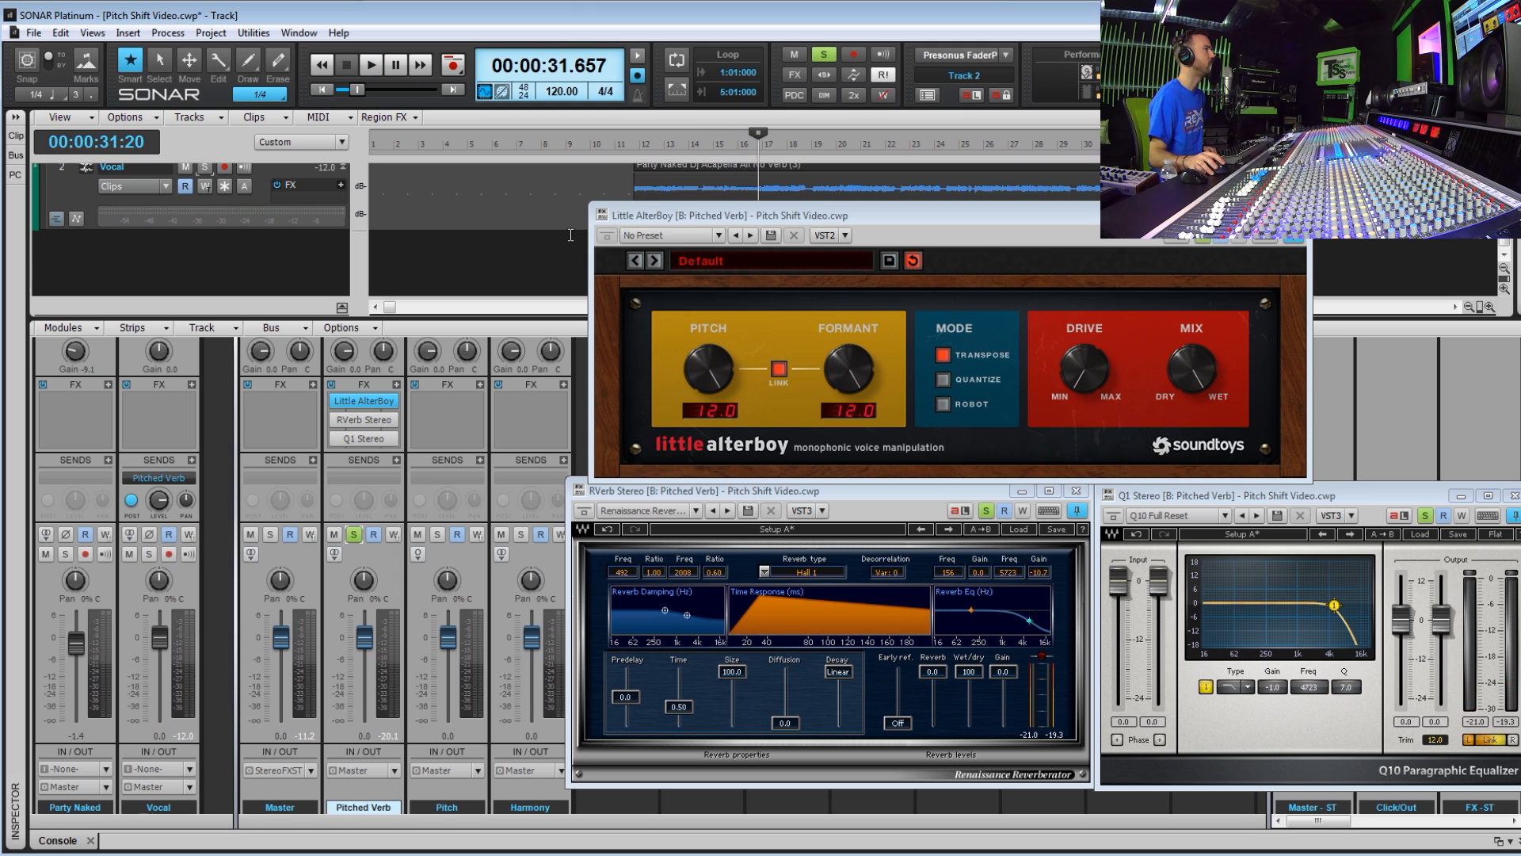
left_click(633, 145)
key("space")
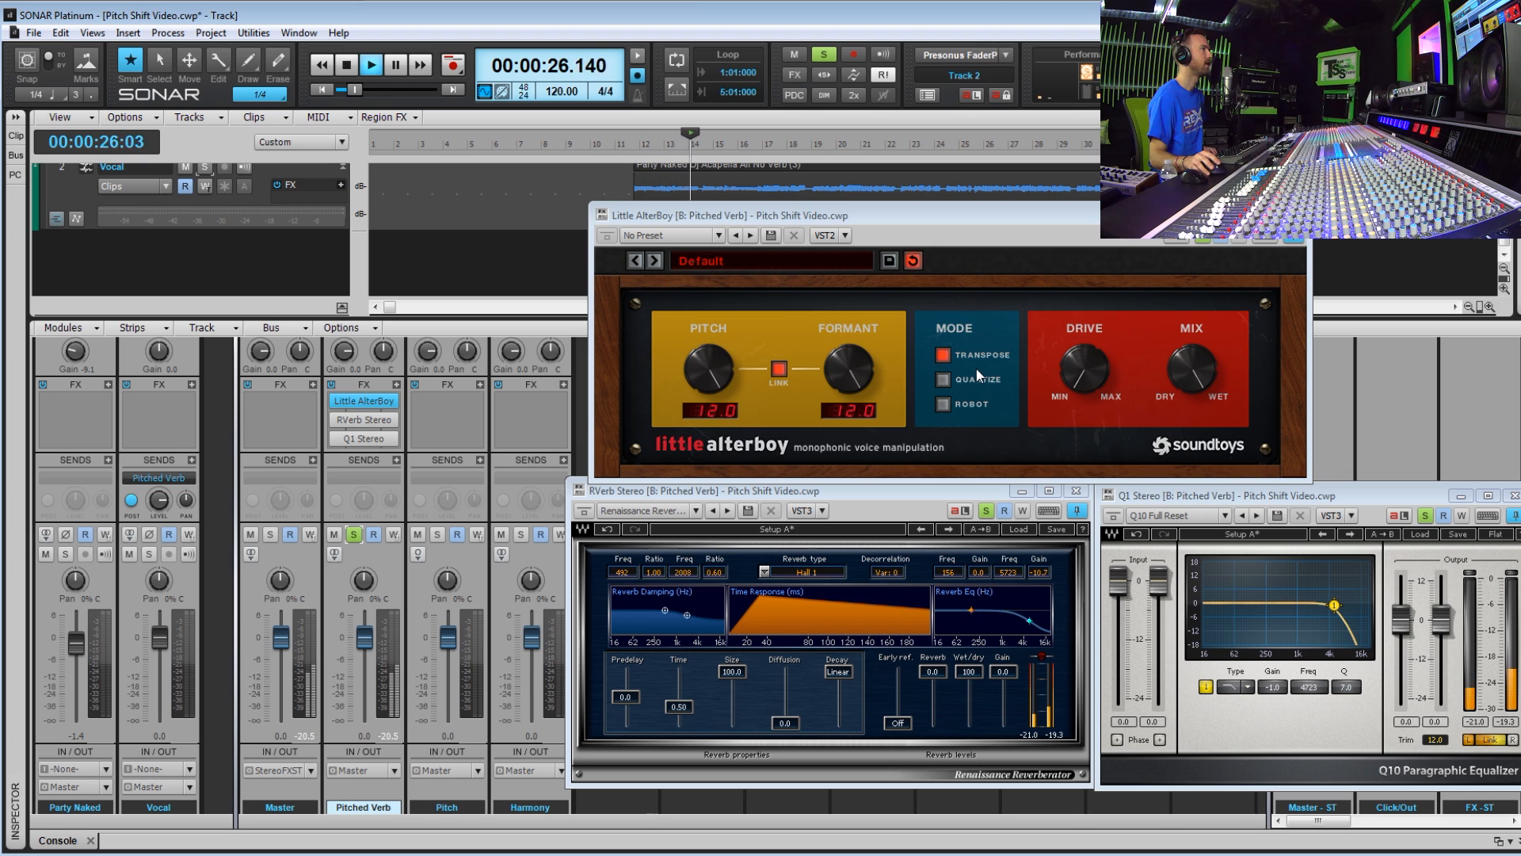
key("space")
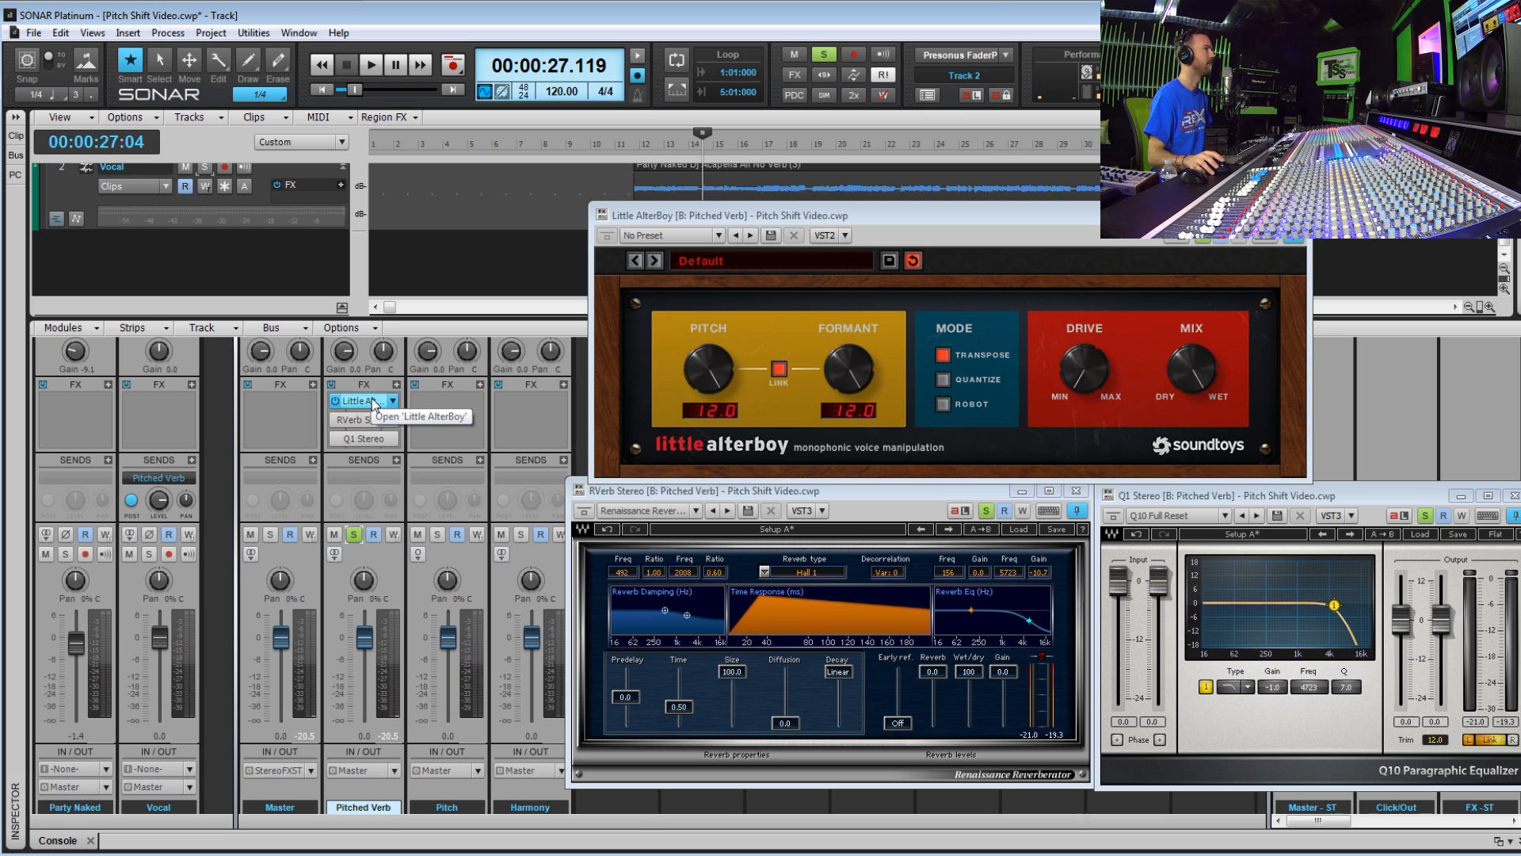
Lower the linked pitch and formant to 5.0 and play the Pitched Verb bus from the vocal's start
left_click_drag(696, 365, 735, 459)
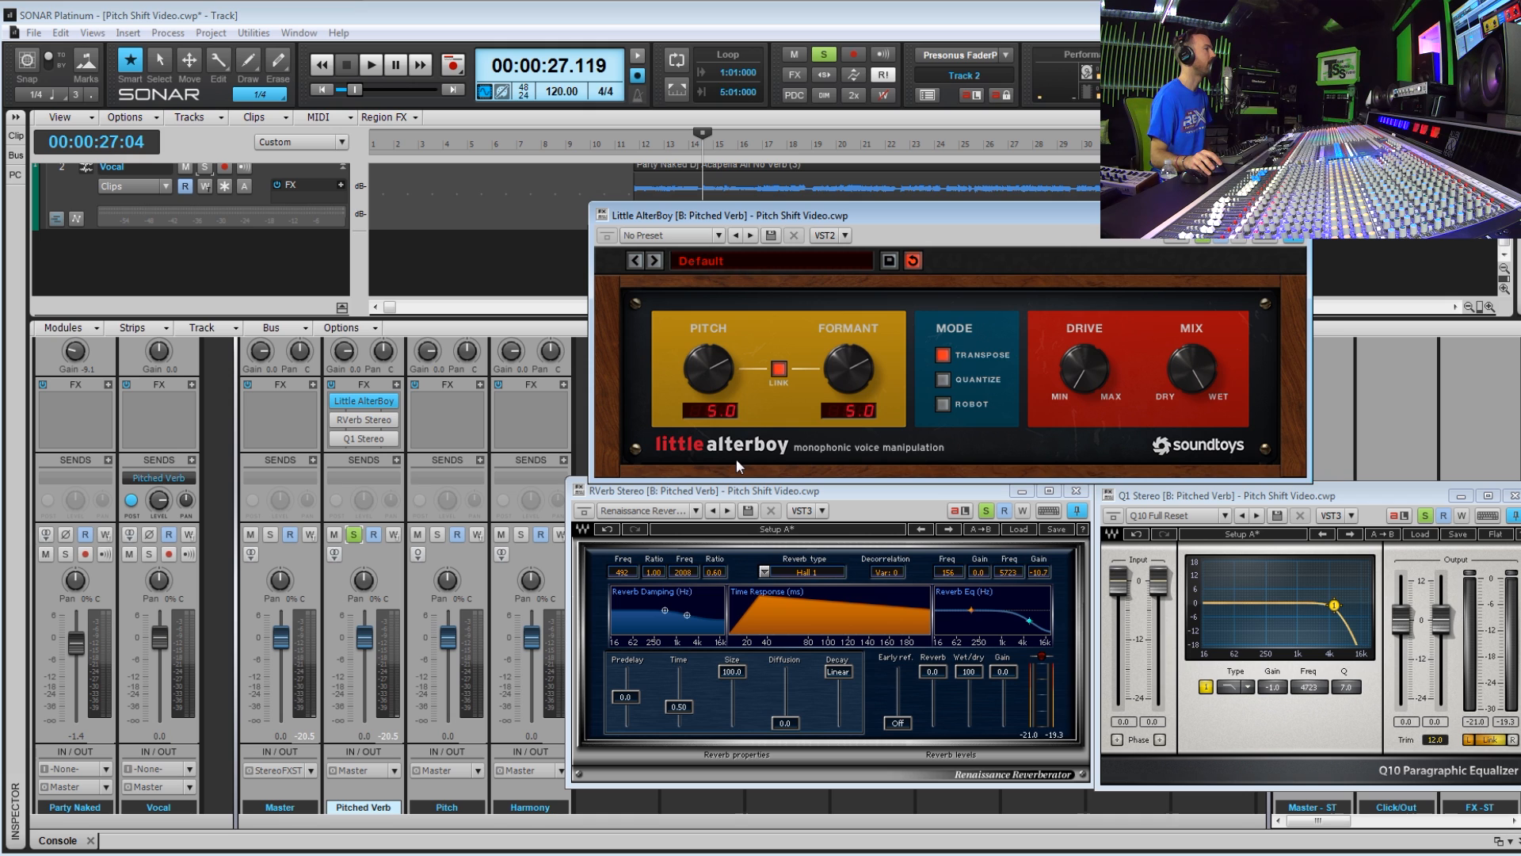
left_click(631, 141)
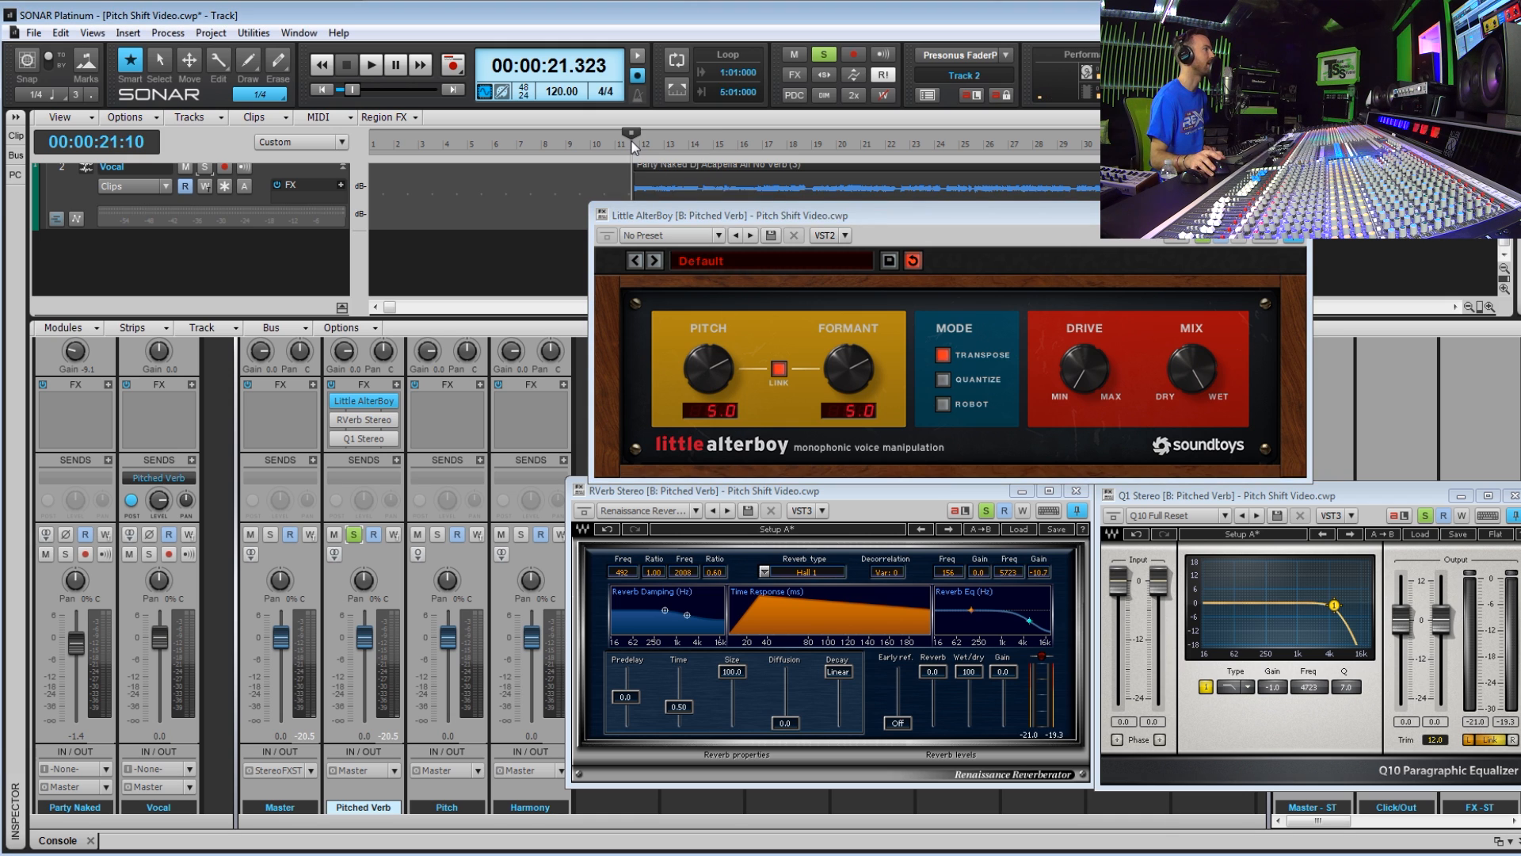
key("space")
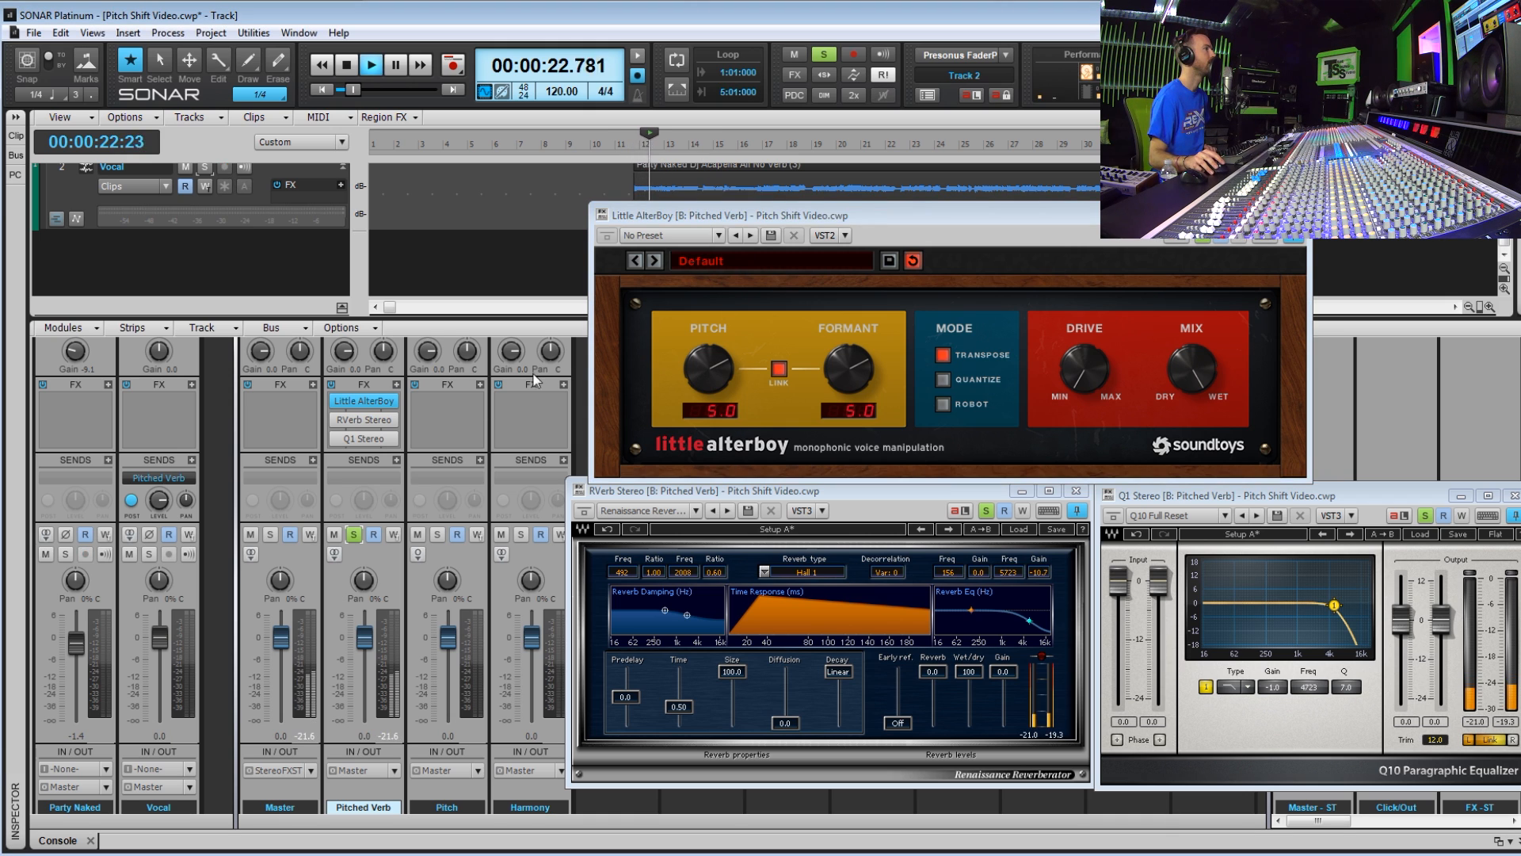
Unsolo the Pitched Verb bus, solo the Vocal track during playback to hear it with the reverb, and stop
left_click(353, 534)
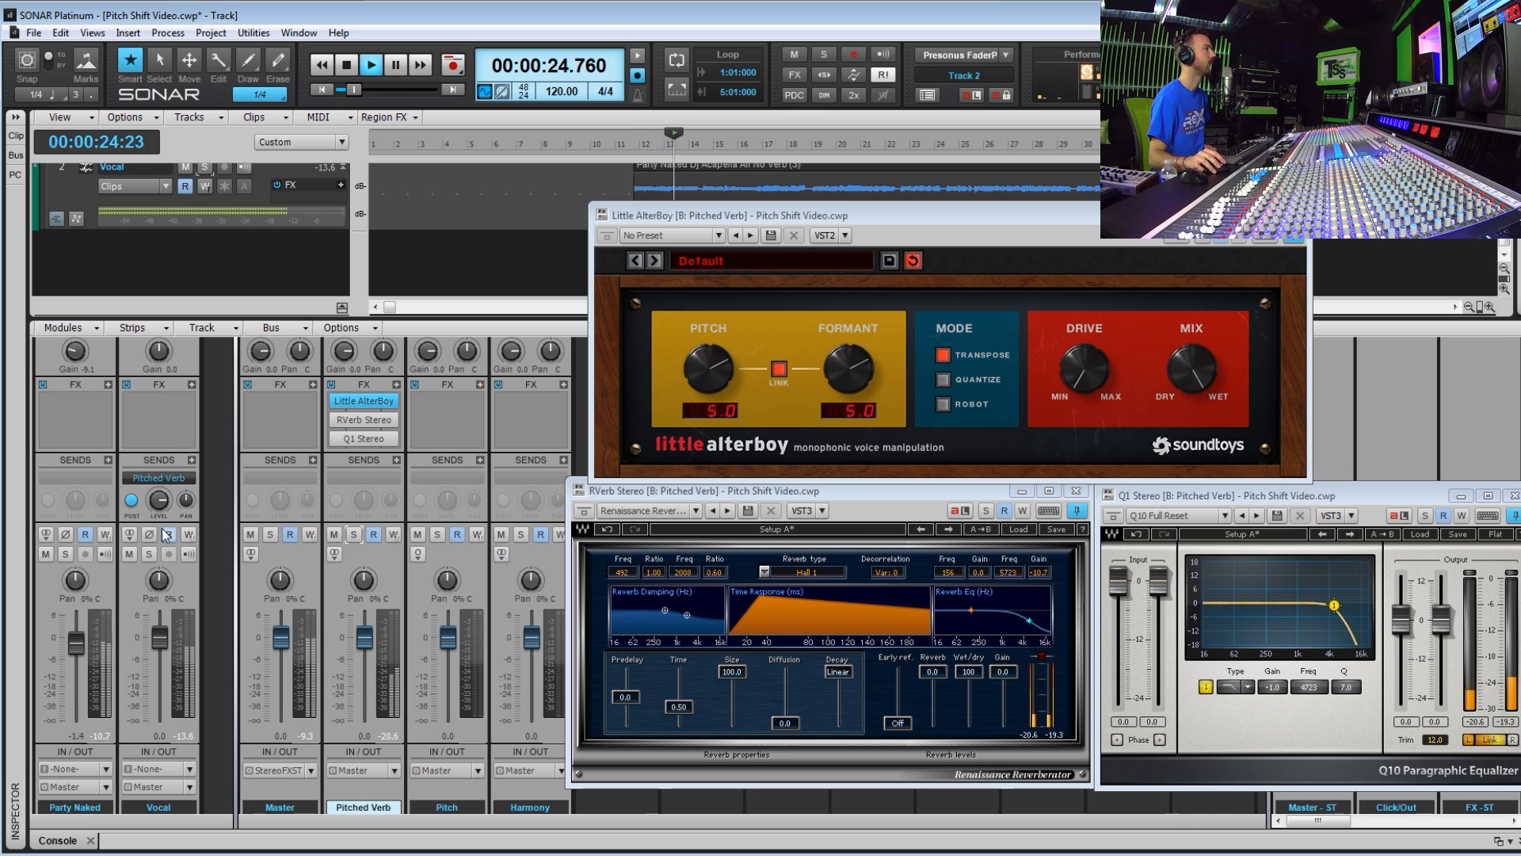
left_click(148, 554)
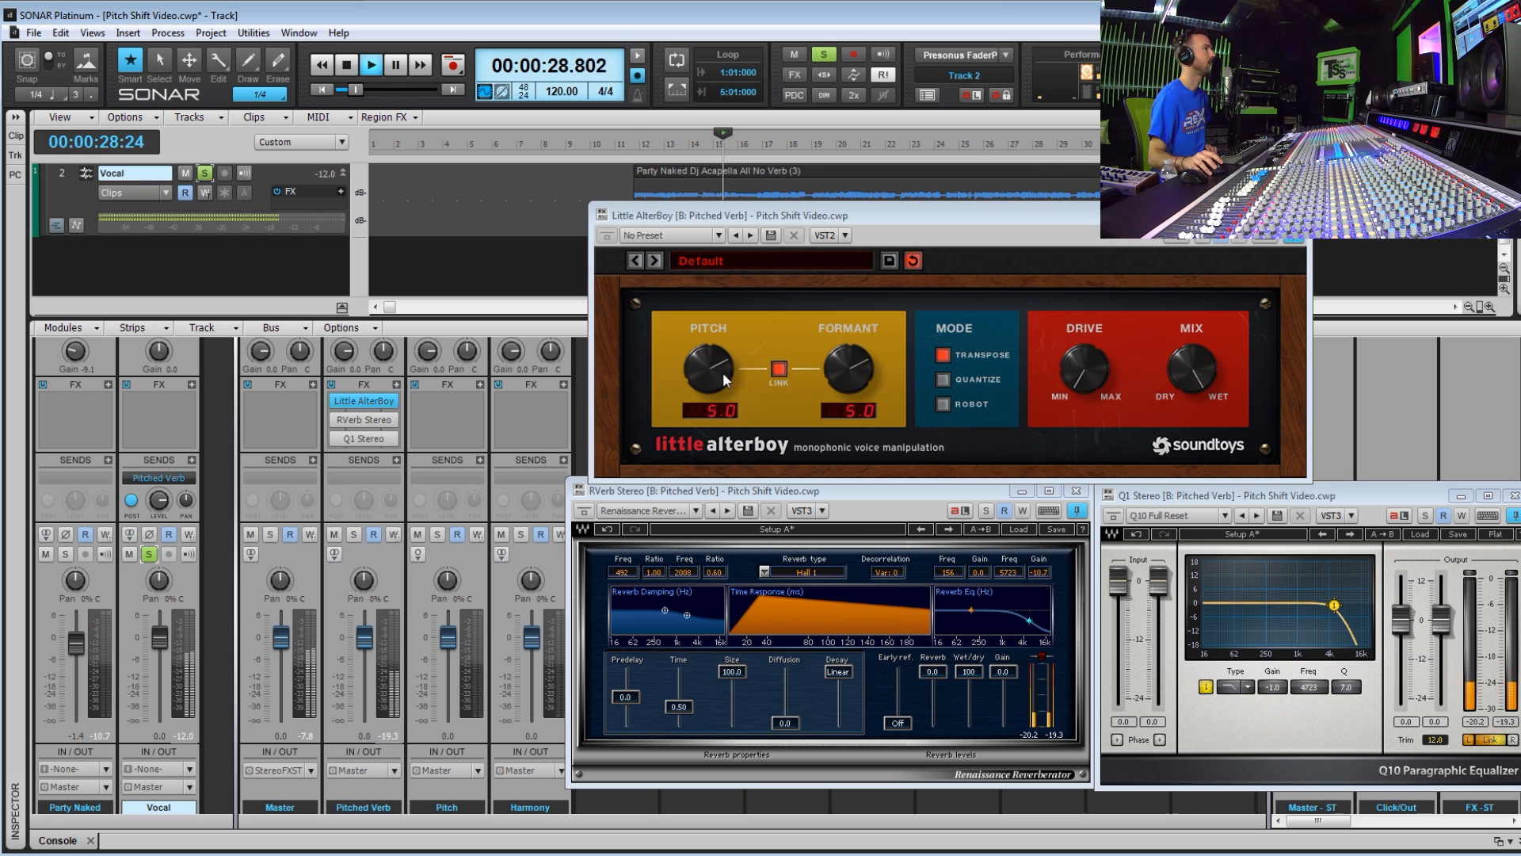
key("space")
Set the linked pitch and formant in Little AlterBoy to -12.0 and audition the vocal from its start
left_click_drag(720, 367, 734, 538)
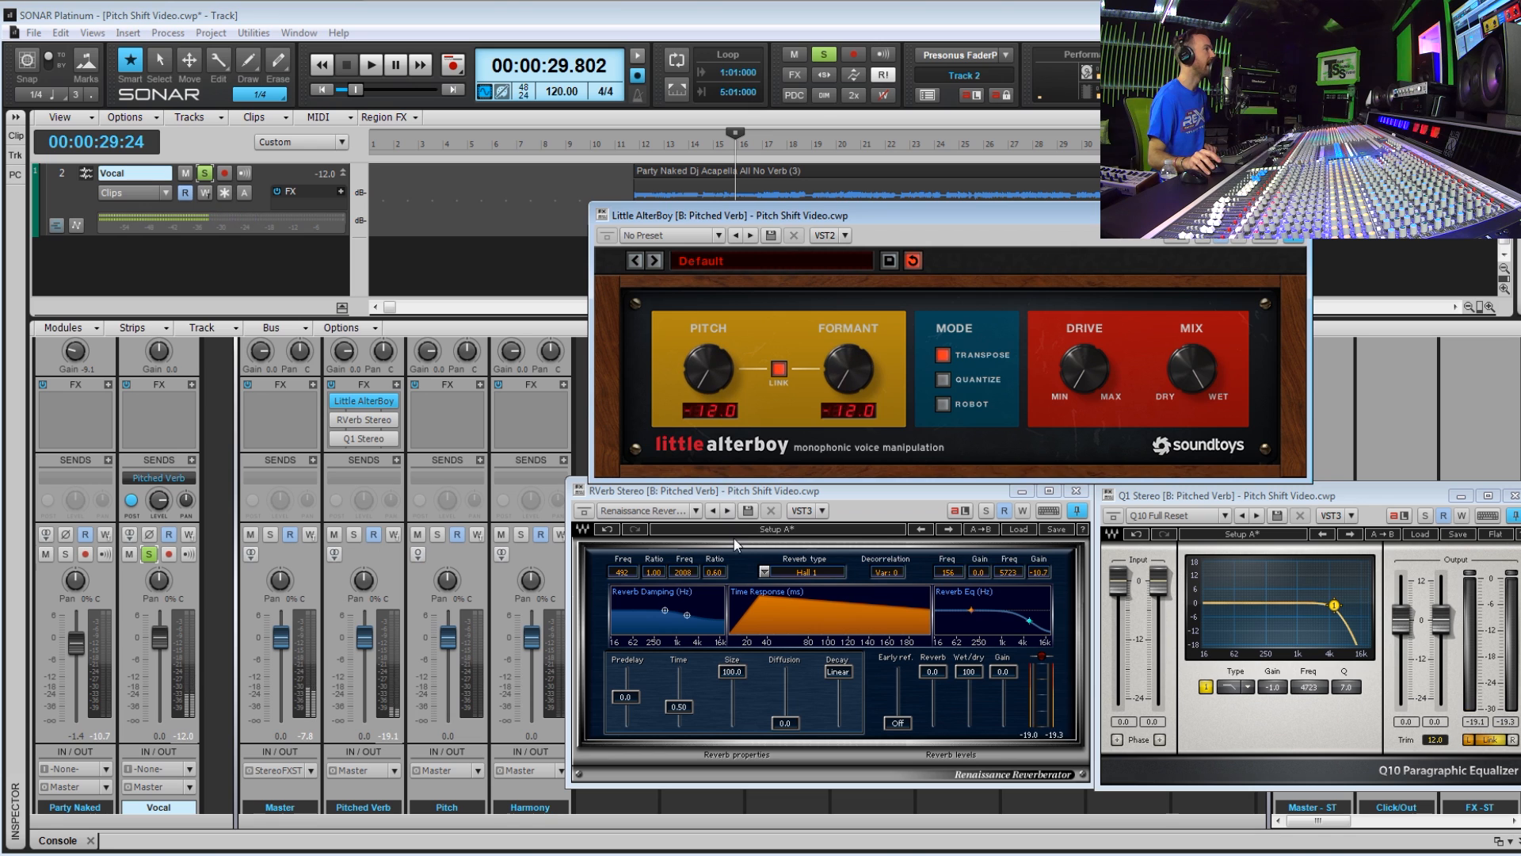
left_click(633, 145)
key("space")
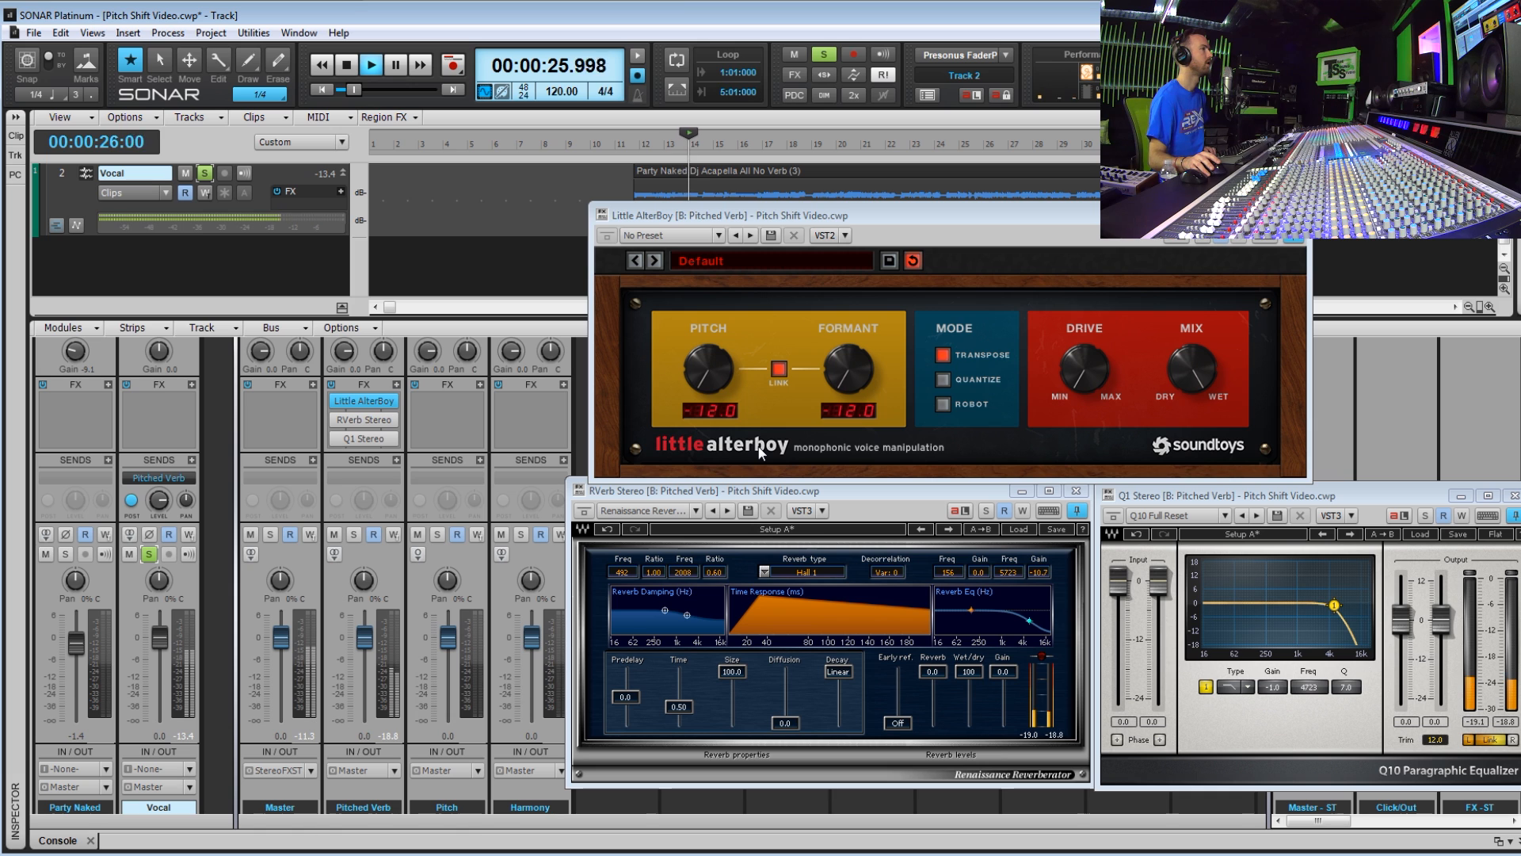
Stop playback, raise the reverb time in RVerb to 2.71, and audition the vocal from near its start
key("space")
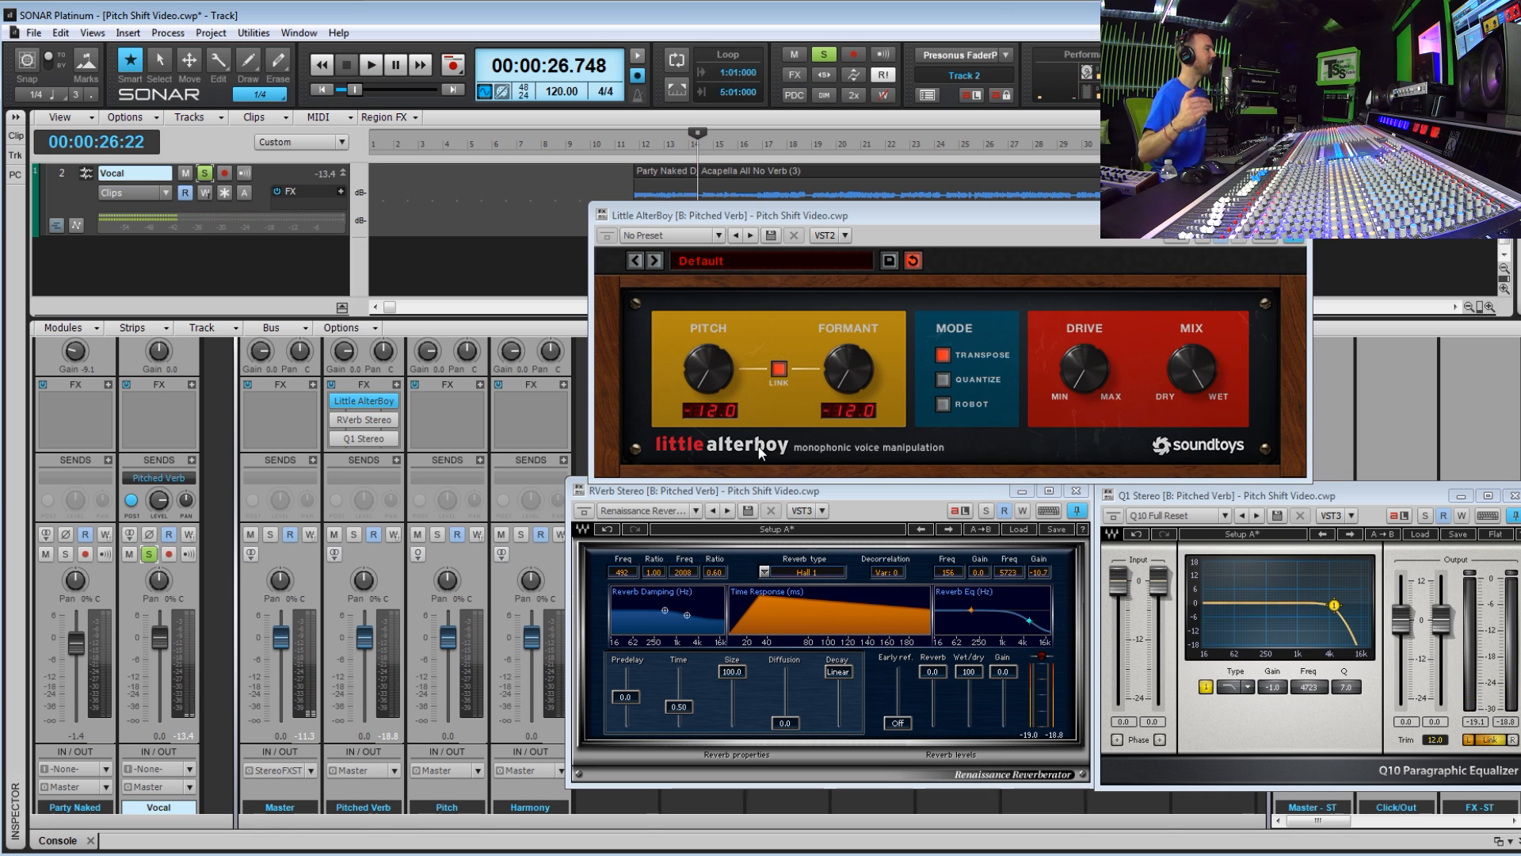
left_click(797, 493)
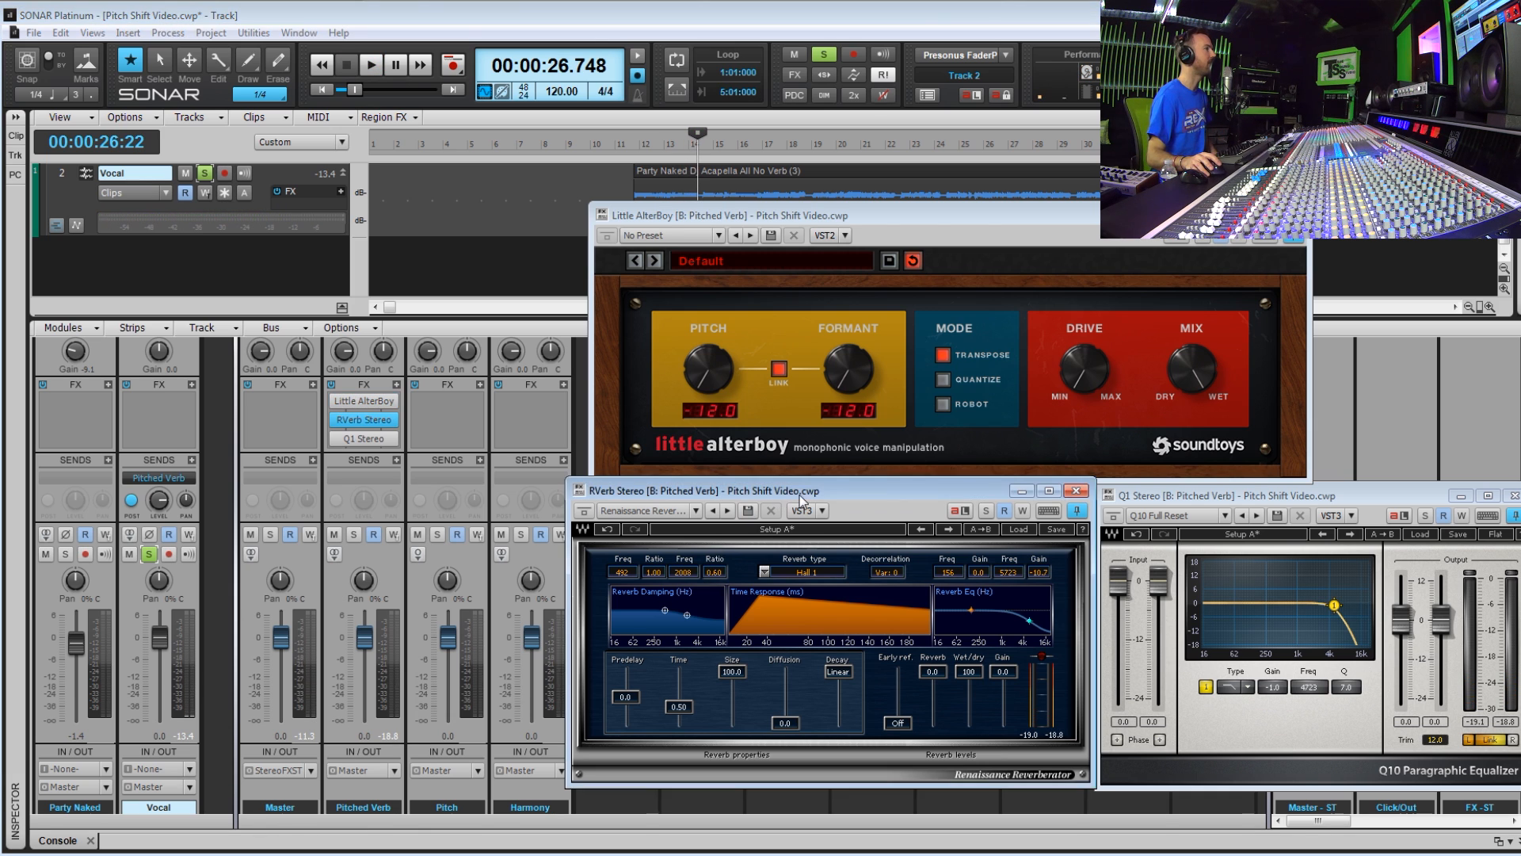
left_click_drag(796, 496, 778, 408)
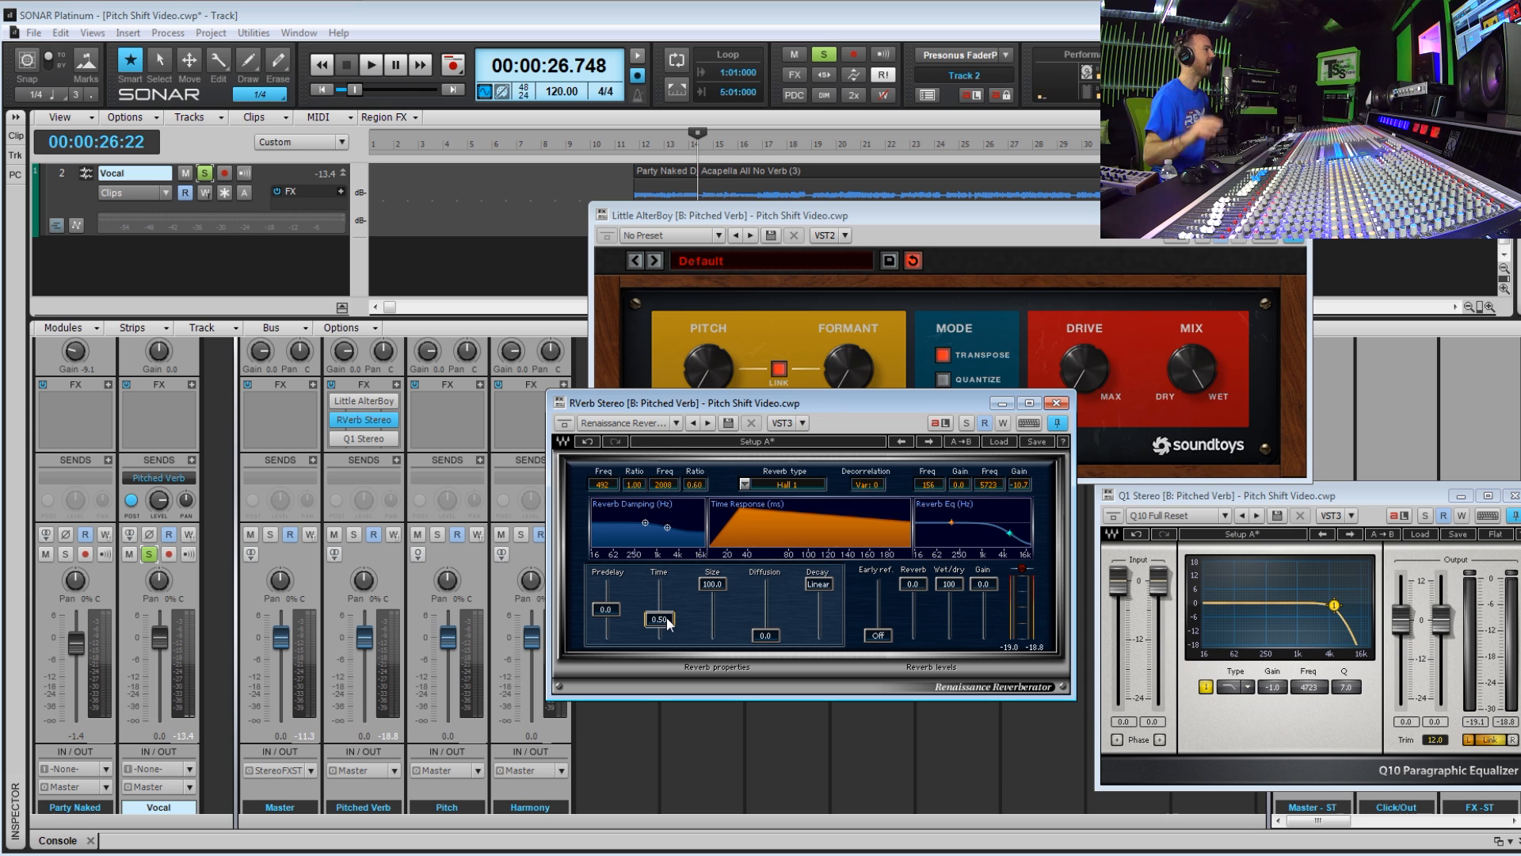
mouse_move(667, 618)
left_mouse_down()
mouse_move(667, 600)
mouse_move(679, 616)
left_mouse_up()
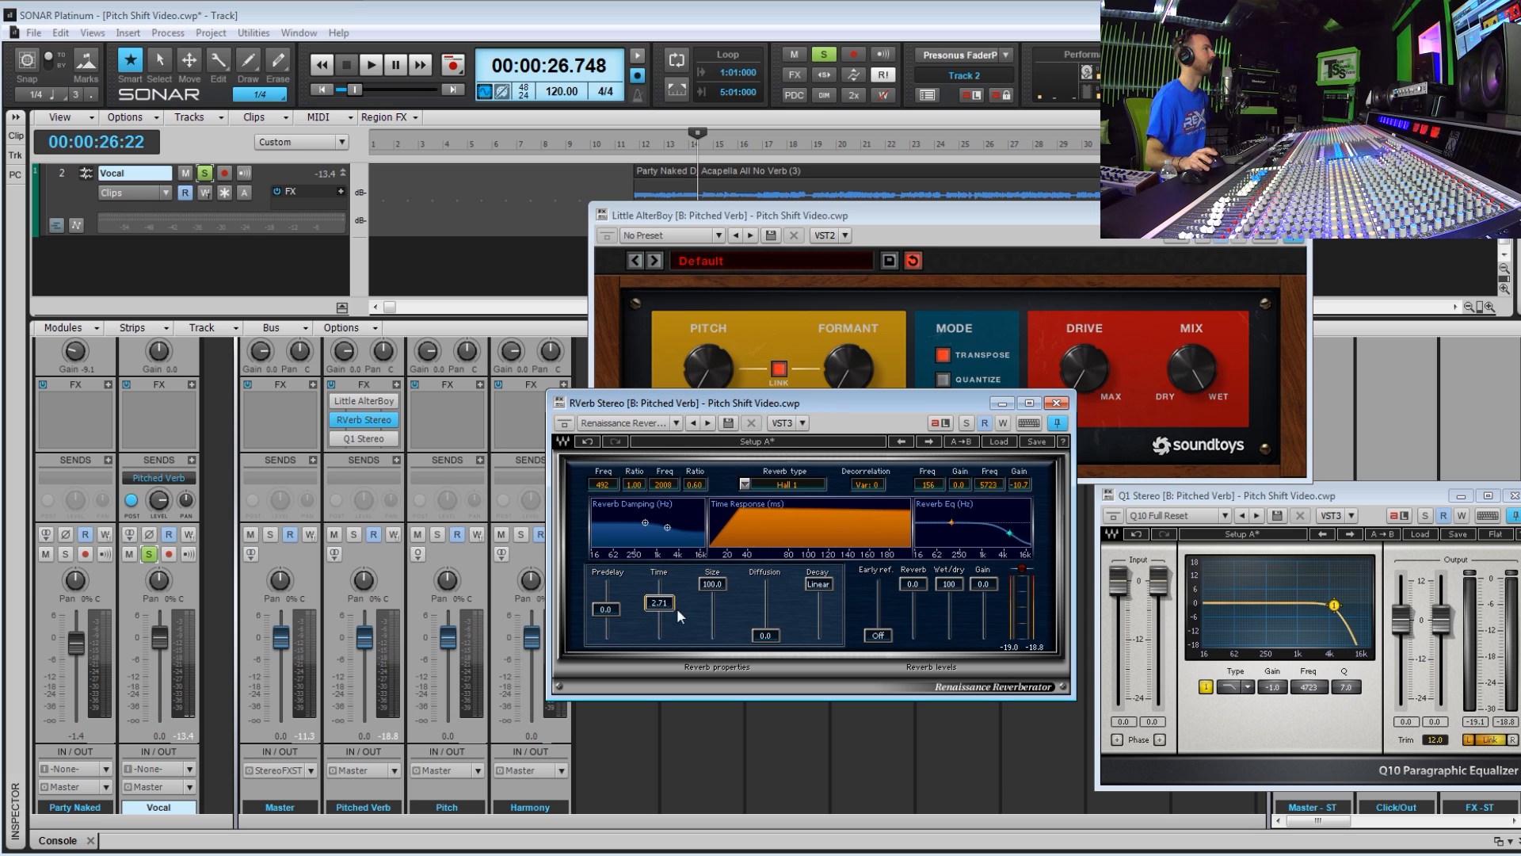
left_click(630, 146)
key("space")
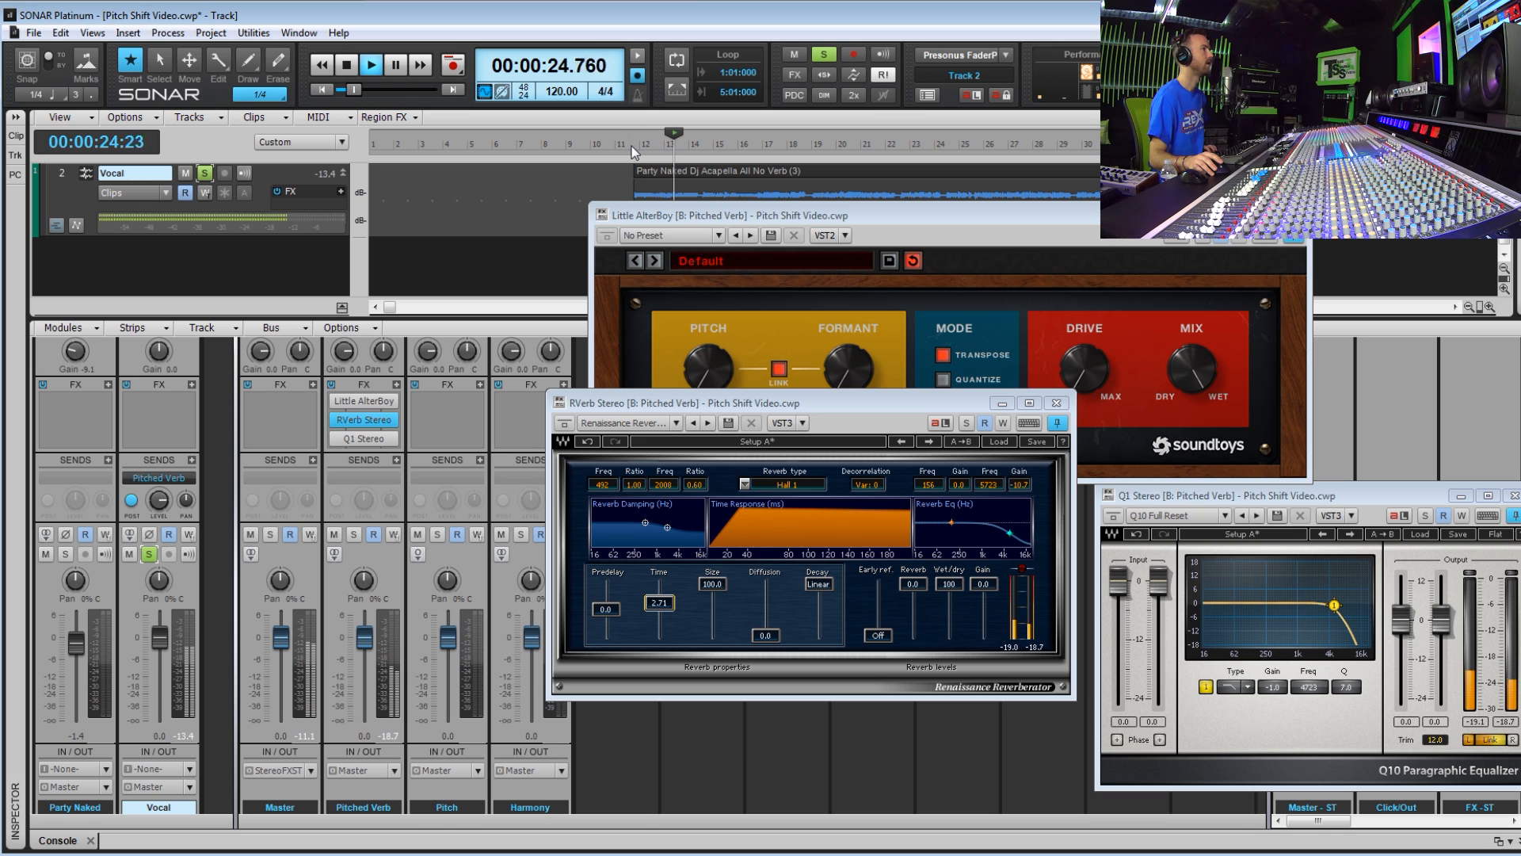
key("space")
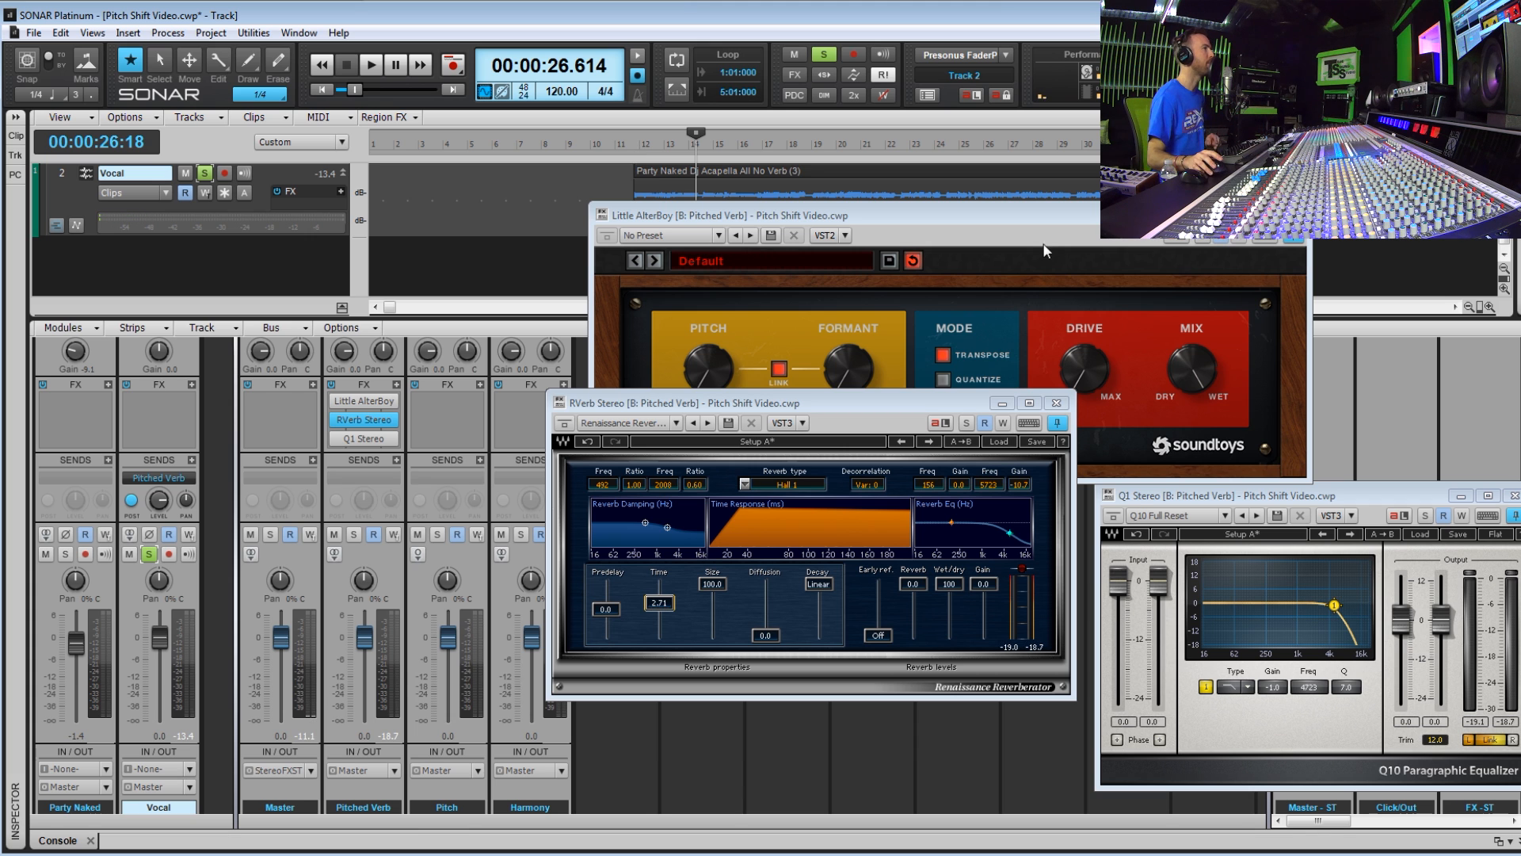
Set the RVerb reverb time to 0.49 and close the three Pitched Verb plug-in windows
left_click_drag(893, 399, 903, 494)
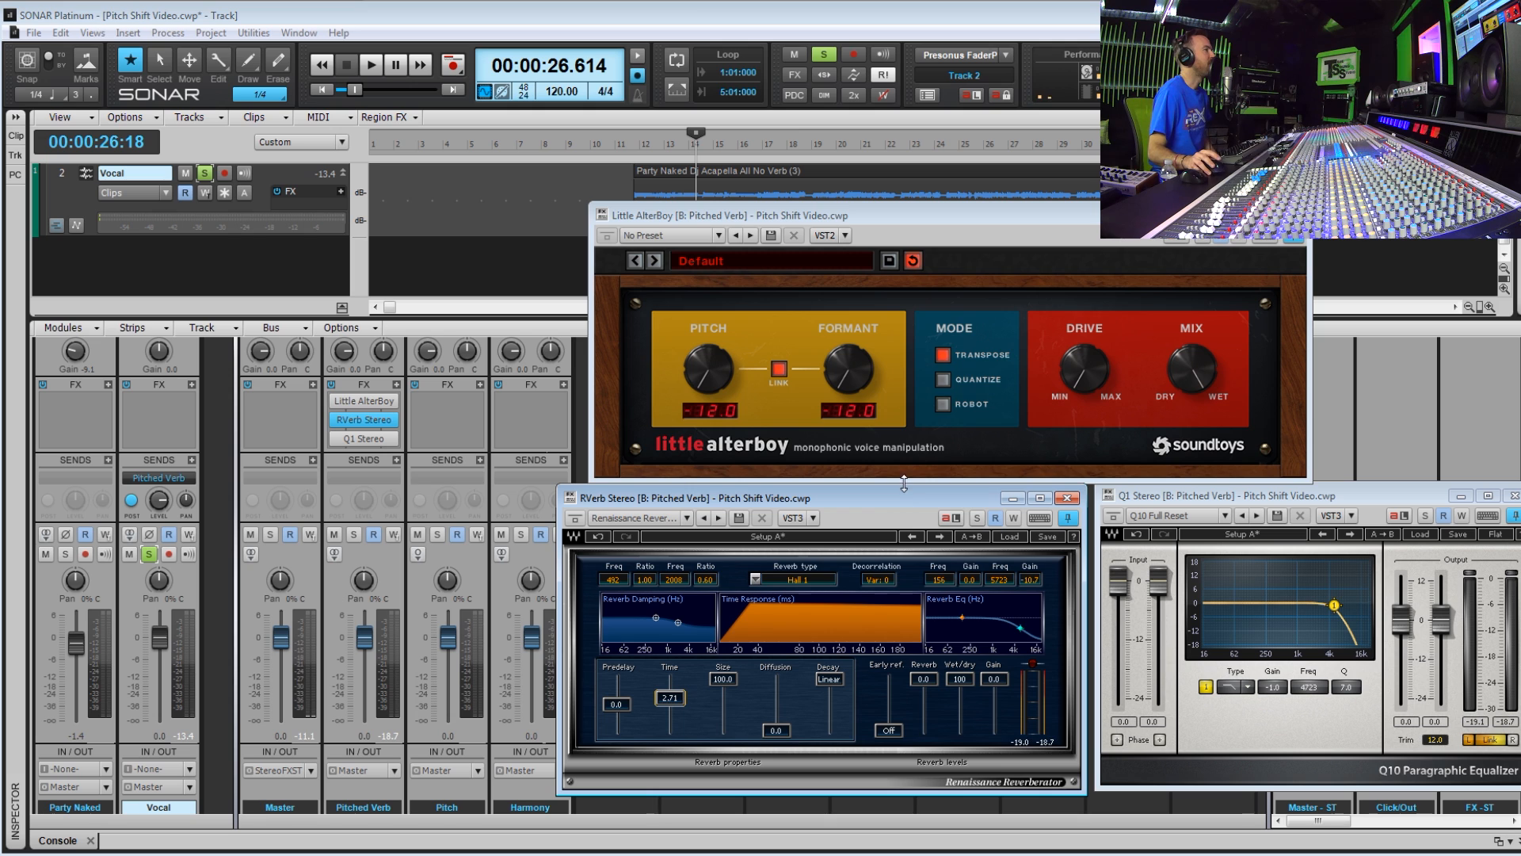
left_click_drag(670, 705, 670, 714)
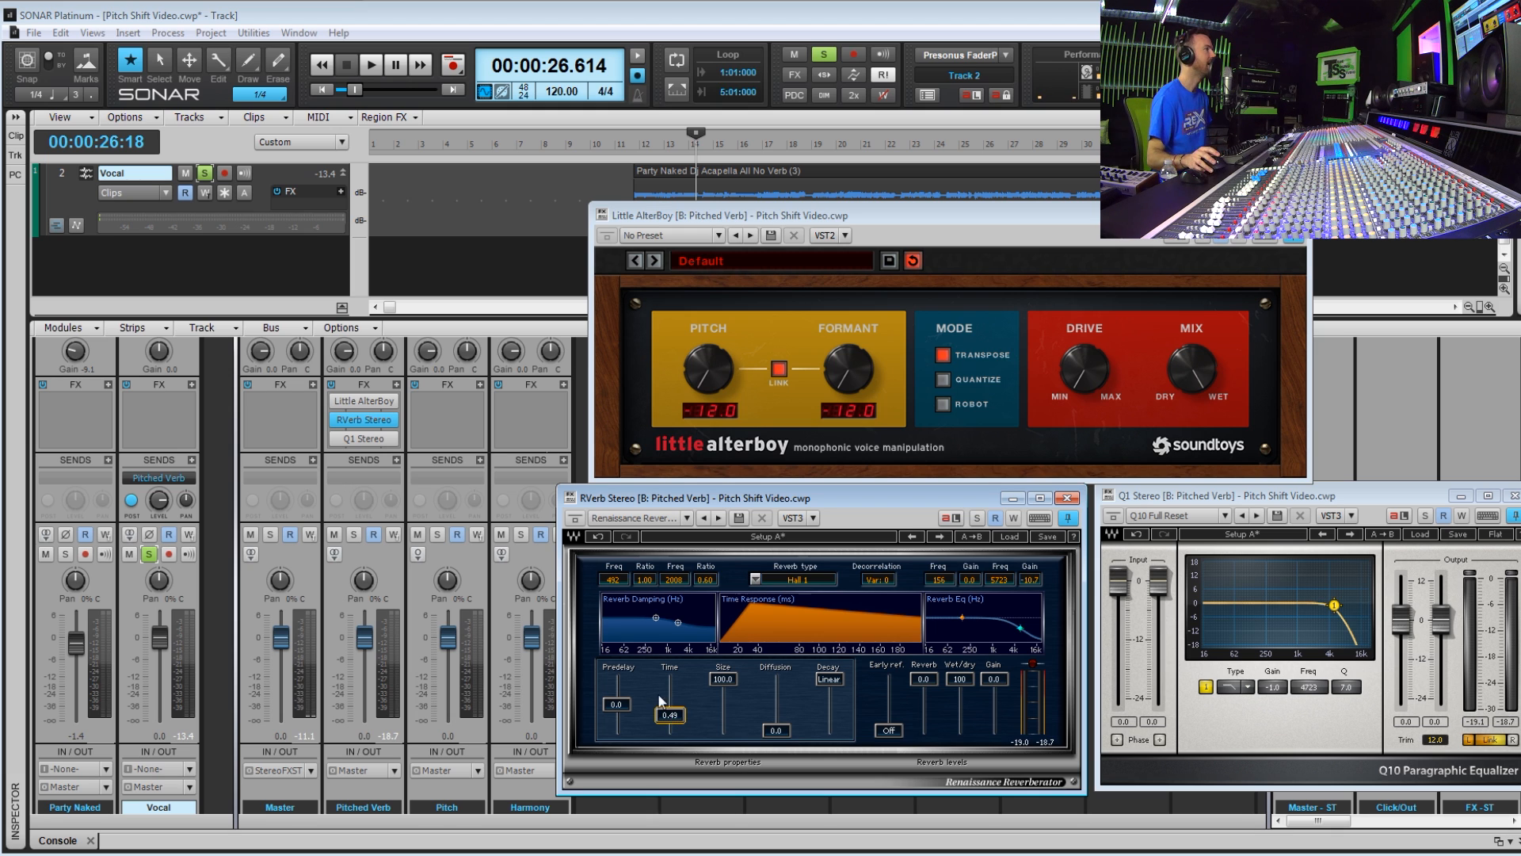
left_click(1067, 498)
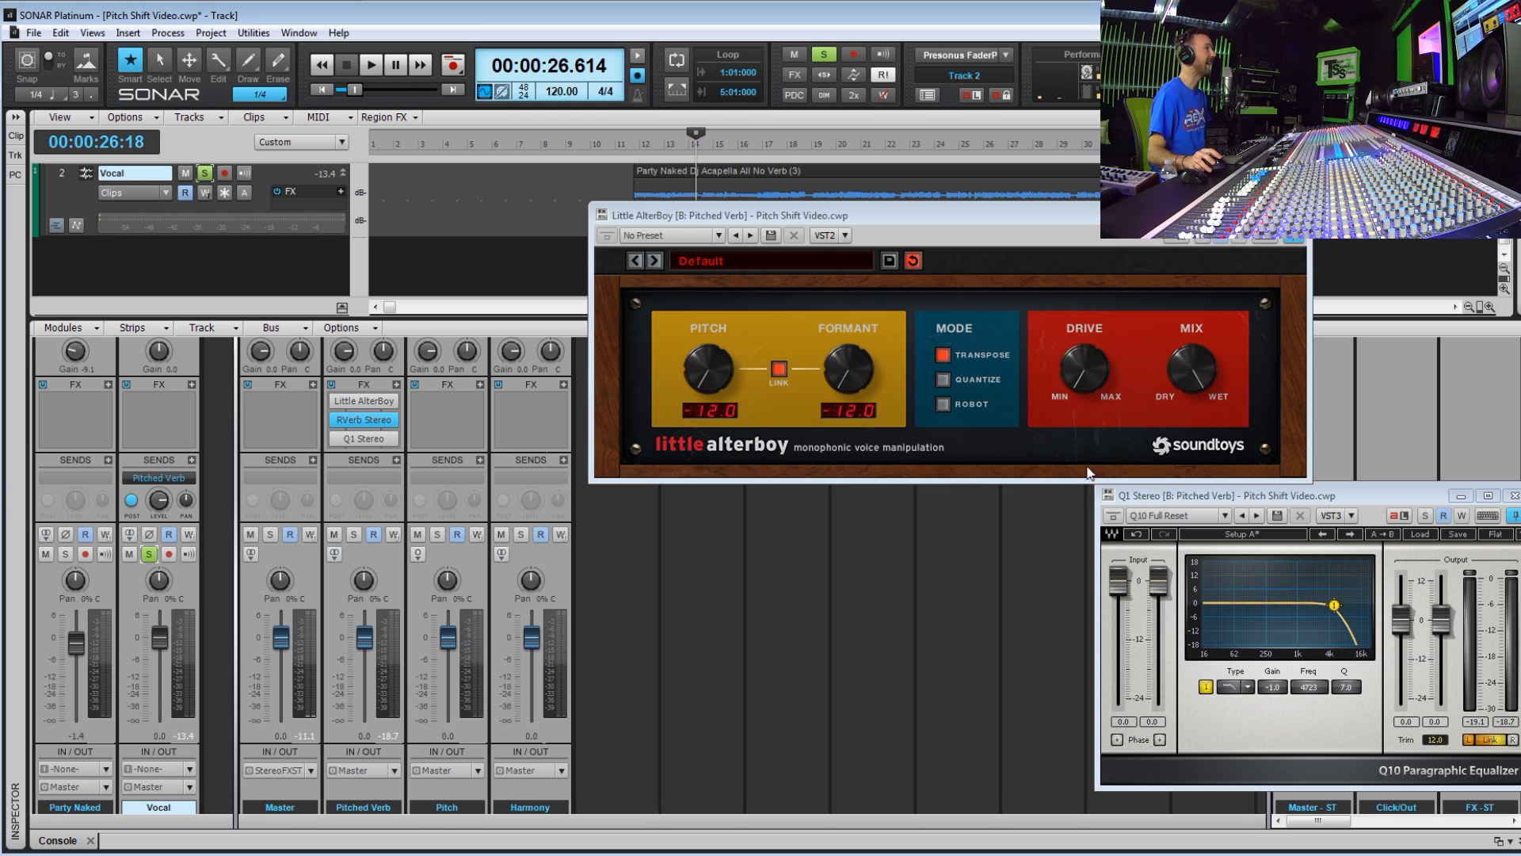
left_click(1301, 215)
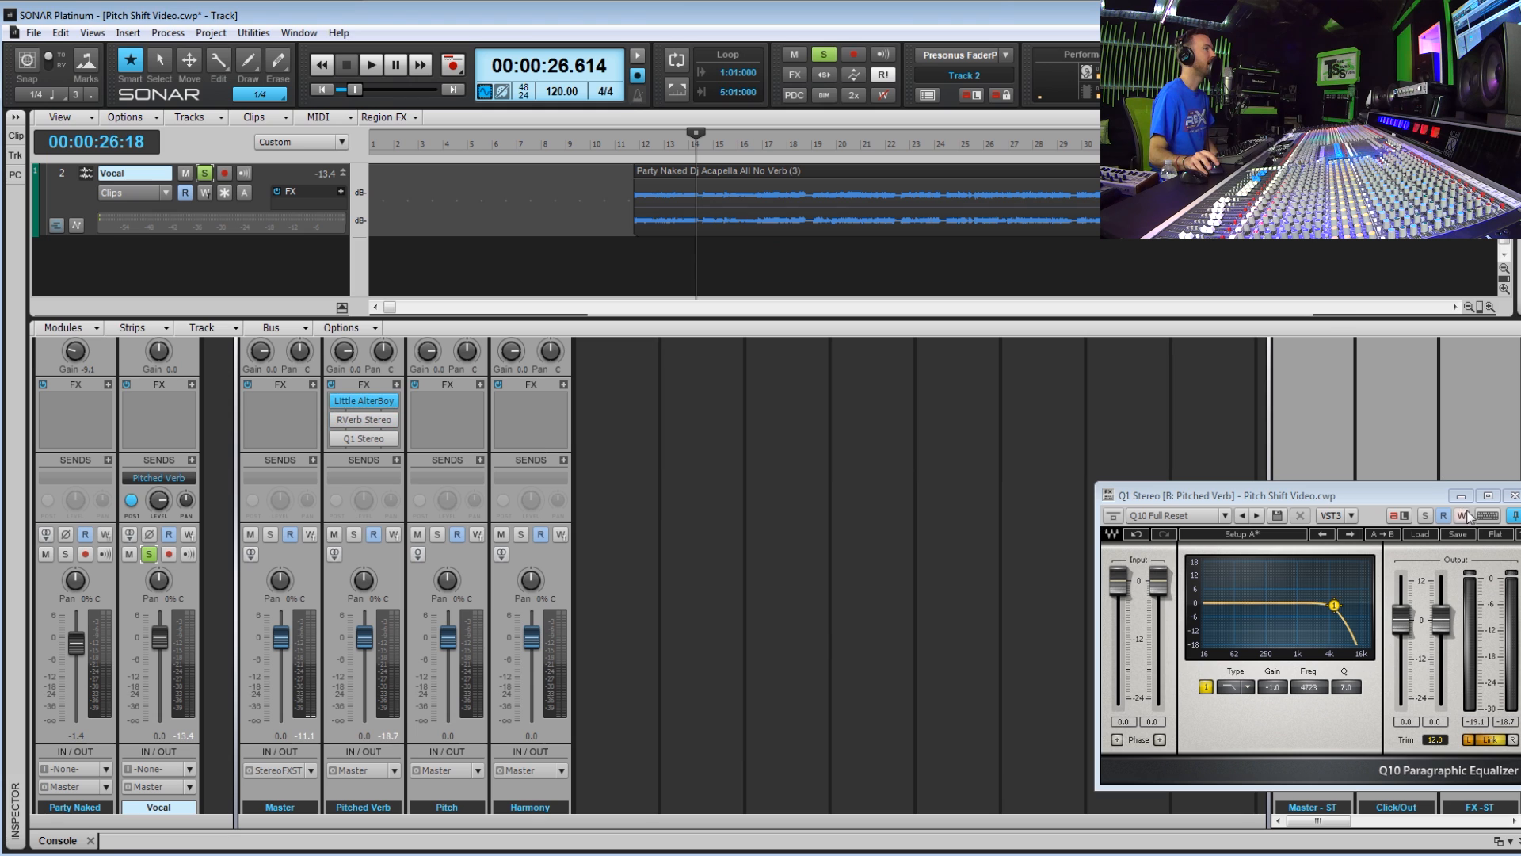
left_click(1514, 495)
Insert the VST2 effect Little AlterBoy on the Pitch bus
scroll(622, 501, "down", 1)
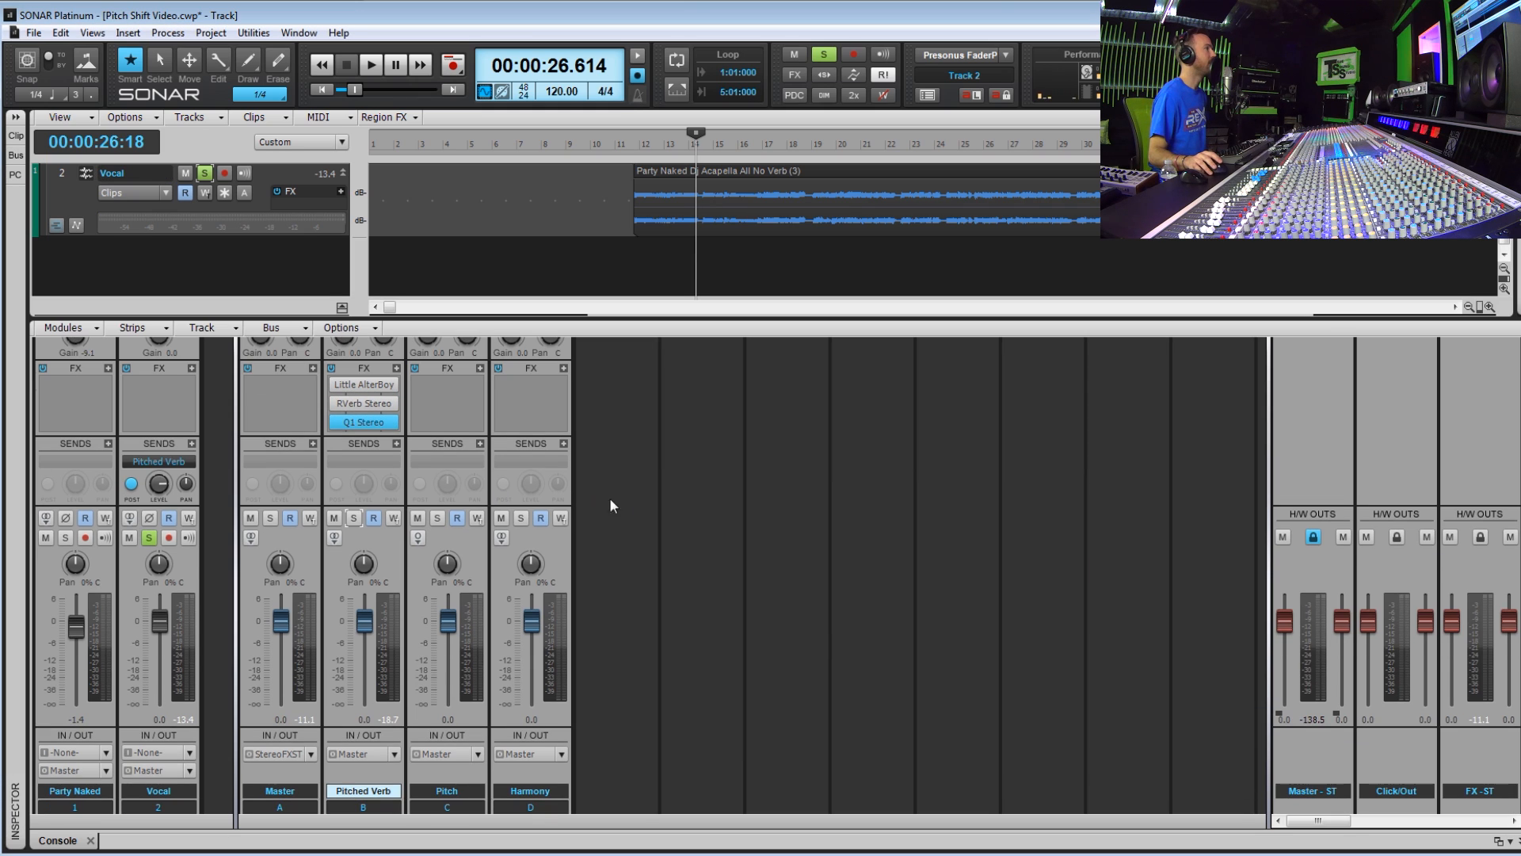
right_click(454, 401)
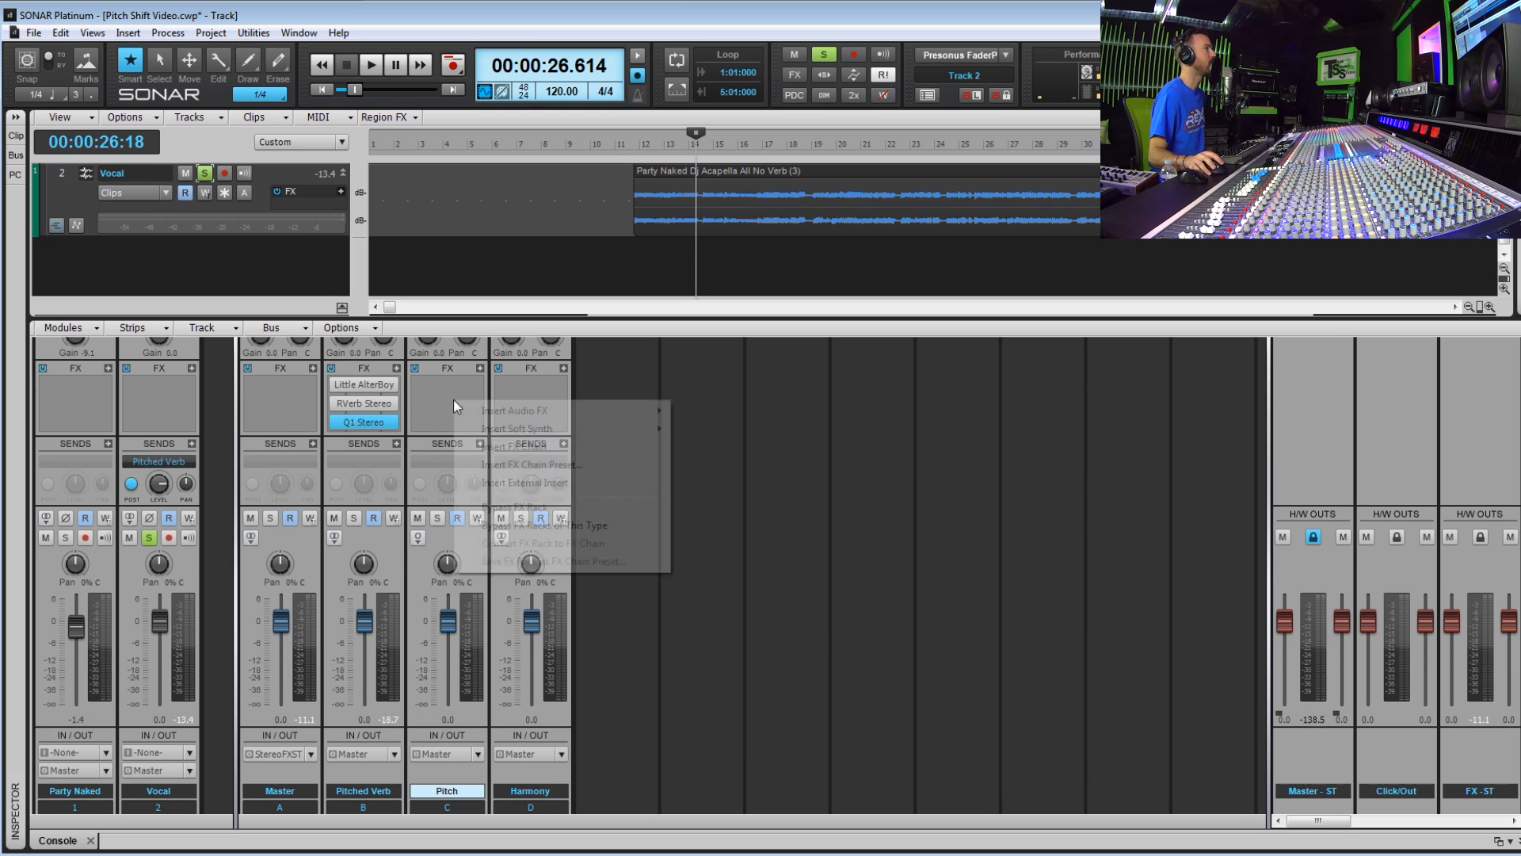
mouse_move(514, 412)
mouse_move(739, 449)
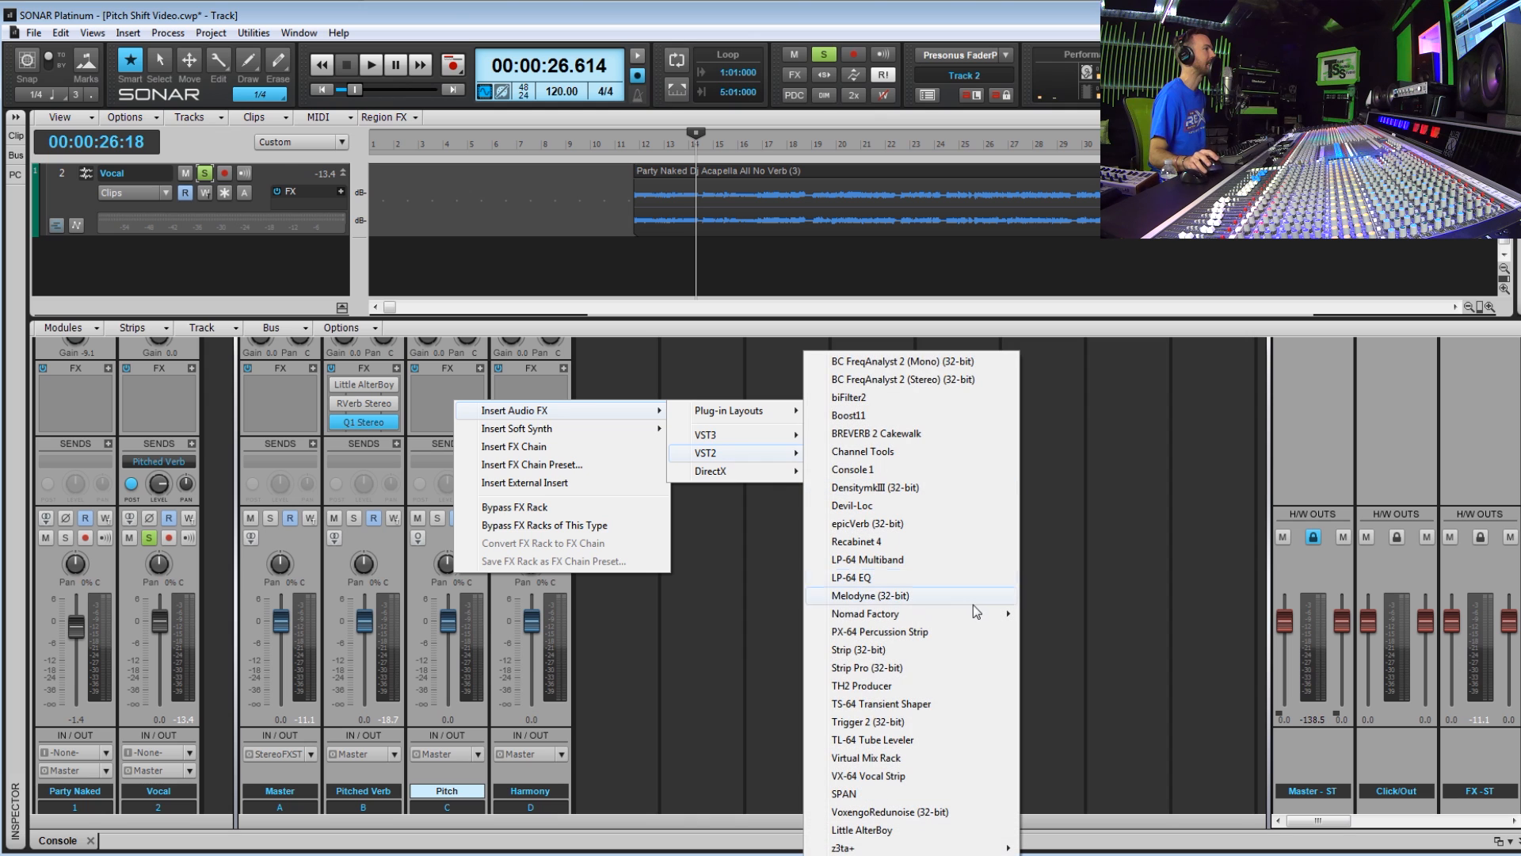
left_click(891, 829)
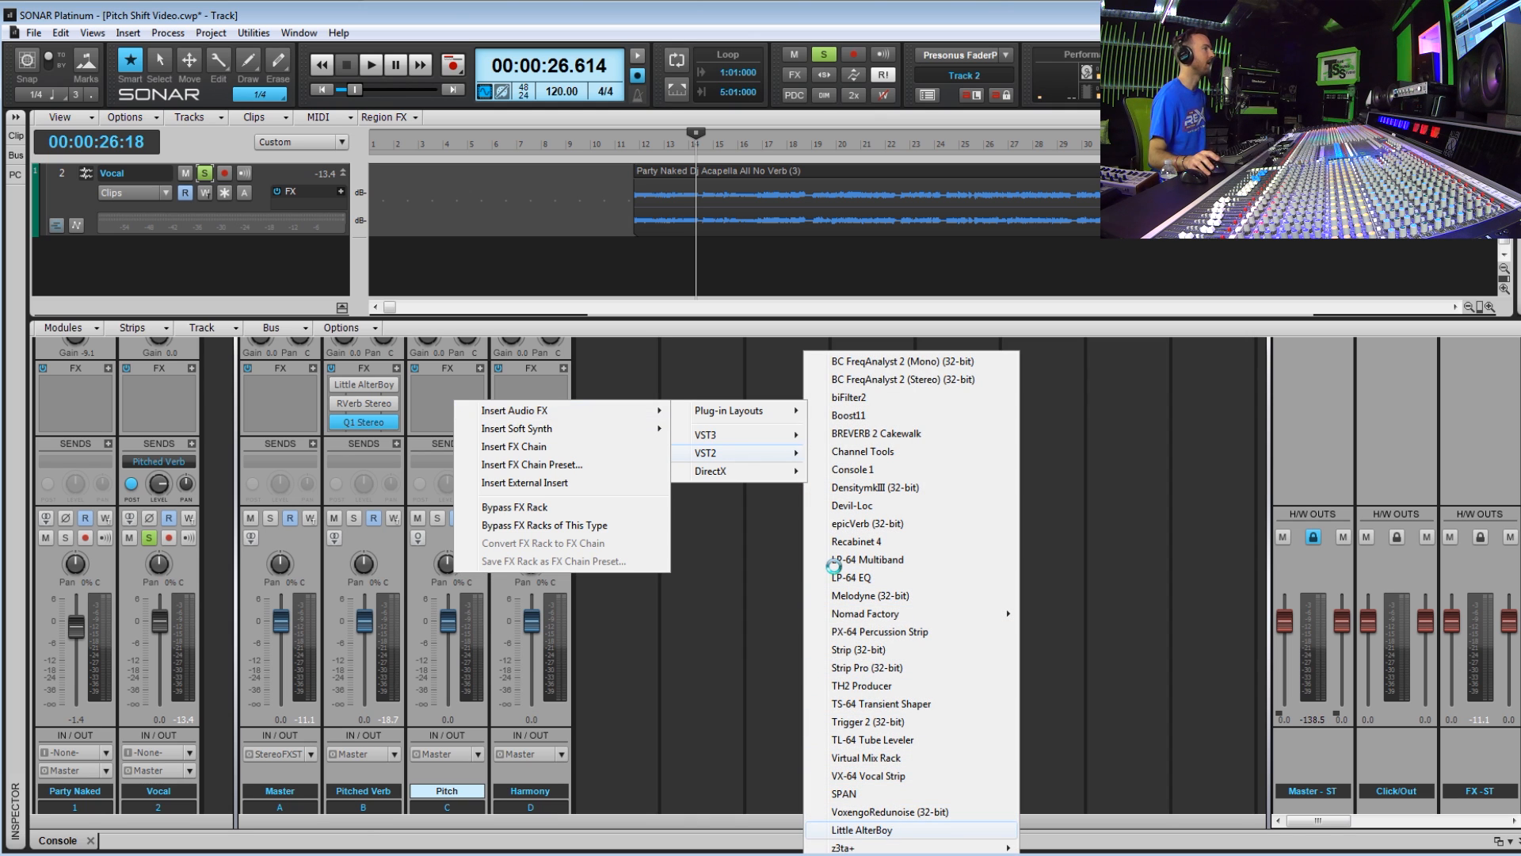
Reassign the Vocal track's send from Pitched Verb to the Pitch bus and mute the Pitched Verb bus
left_click(187, 461)
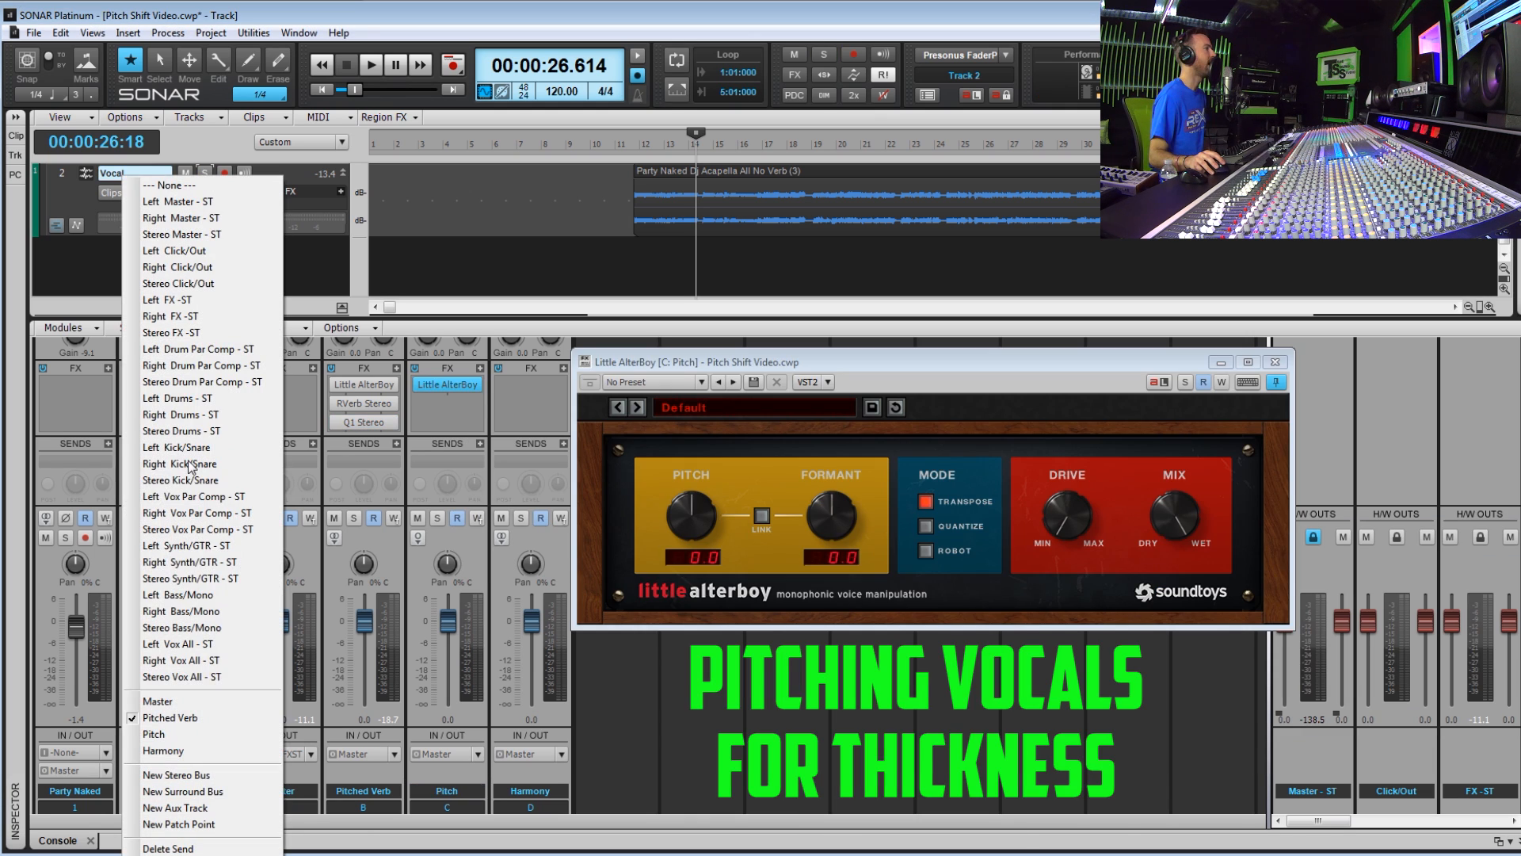
left_click(215, 736)
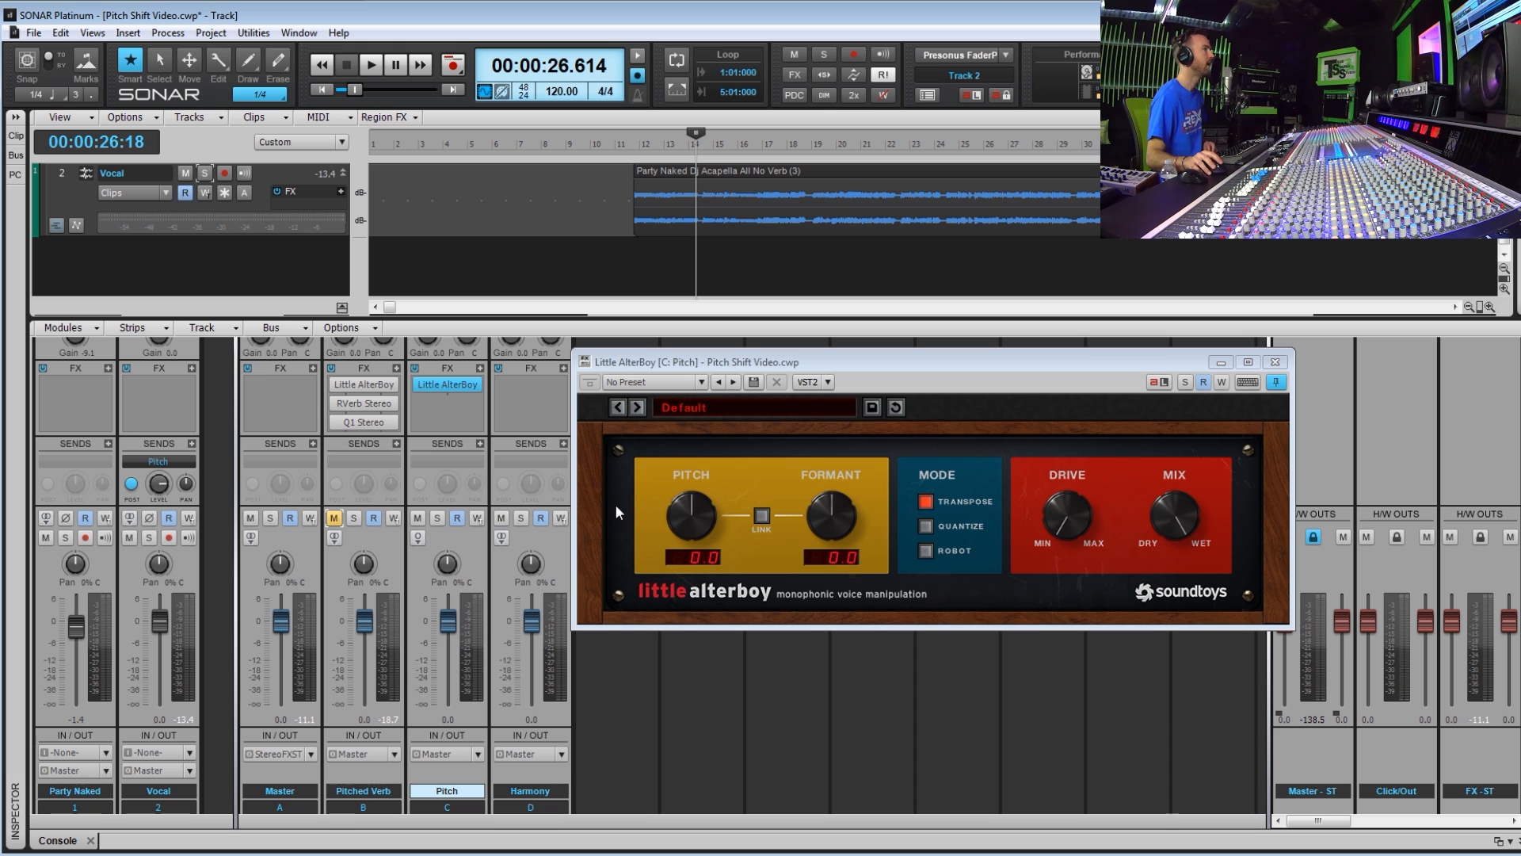
Link pitch and formant in the Pitch bus's Little AlterBoy, solo the Vocal track and audition it from its start
left_click(762, 516)
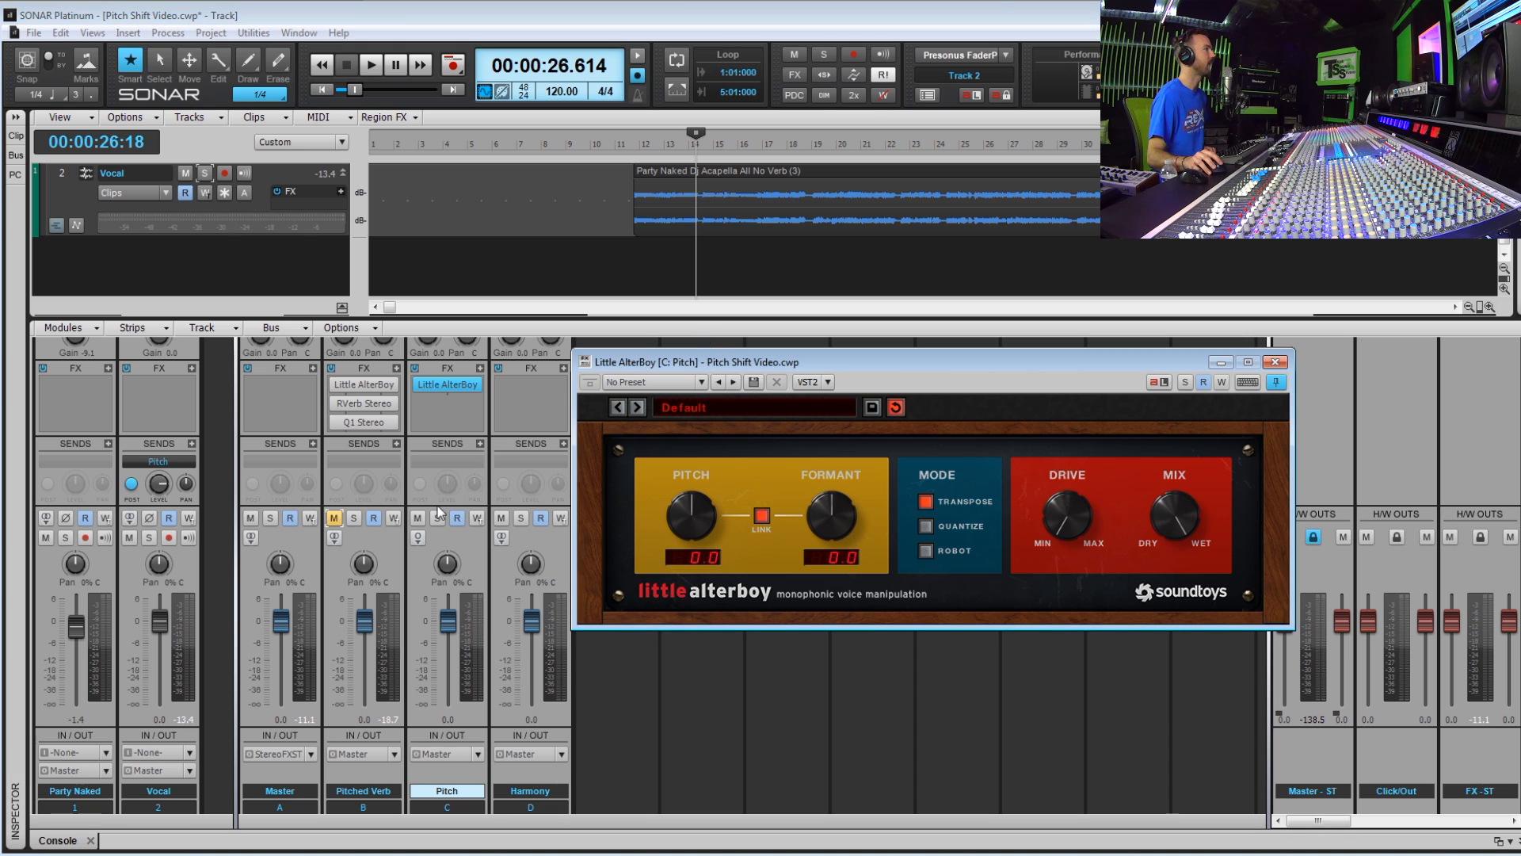
left_click(148, 539)
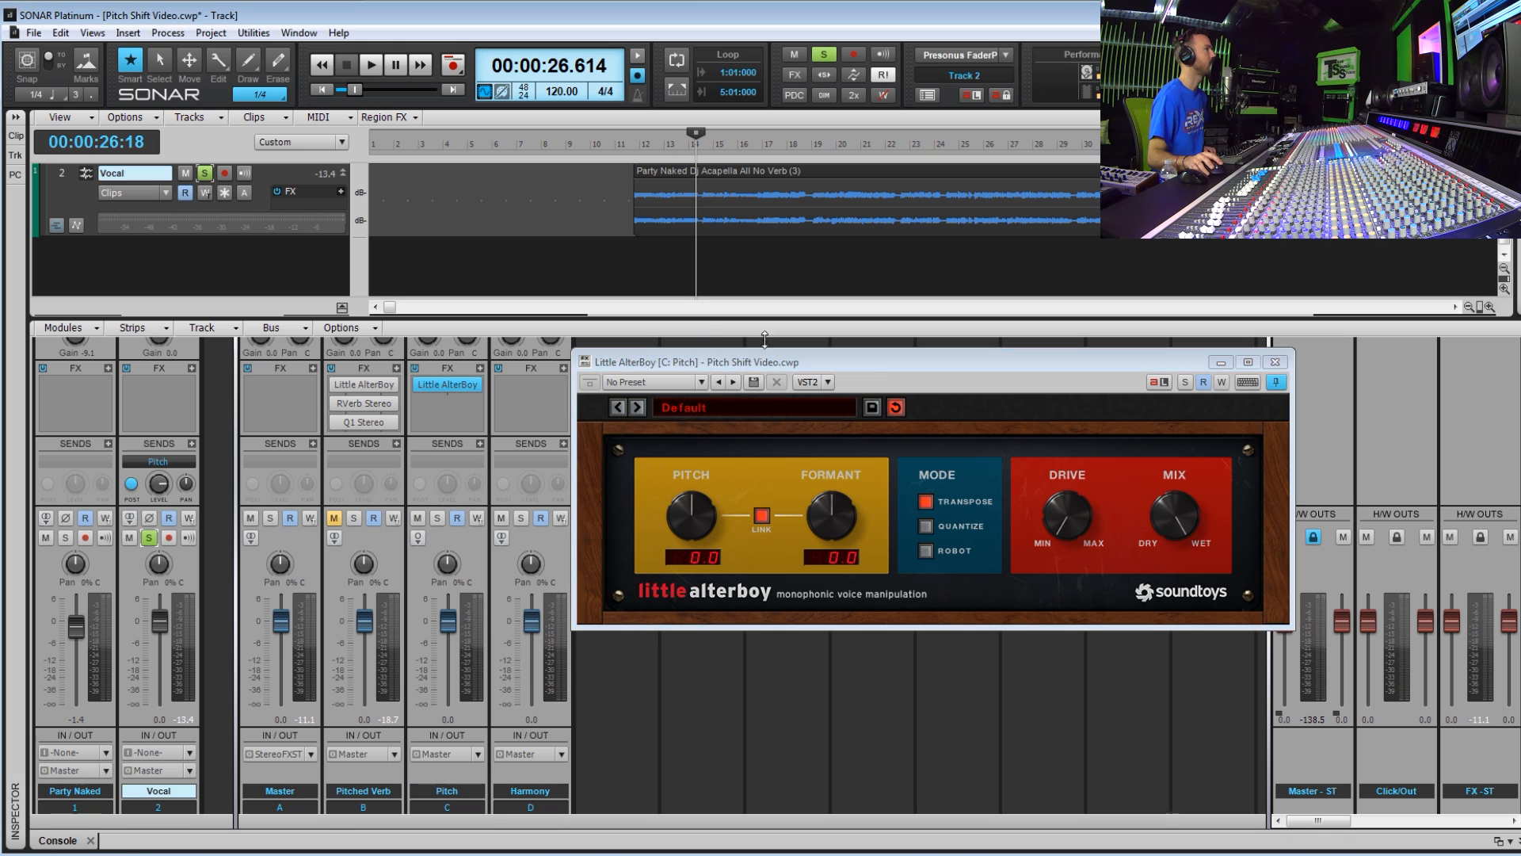
left_click(634, 248)
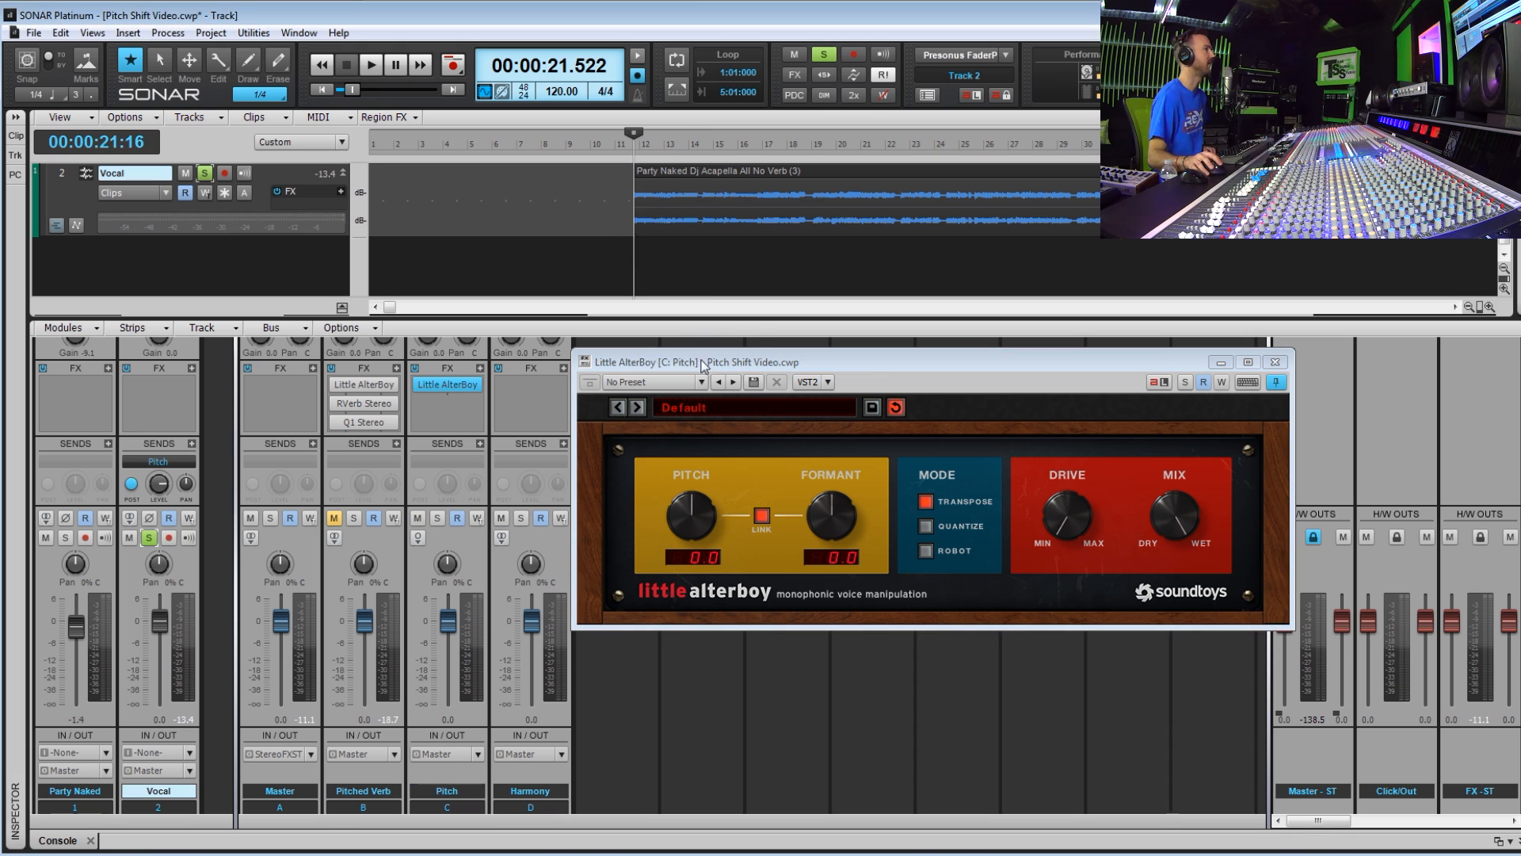
left_click_drag(704, 365, 701, 364)
key("space")
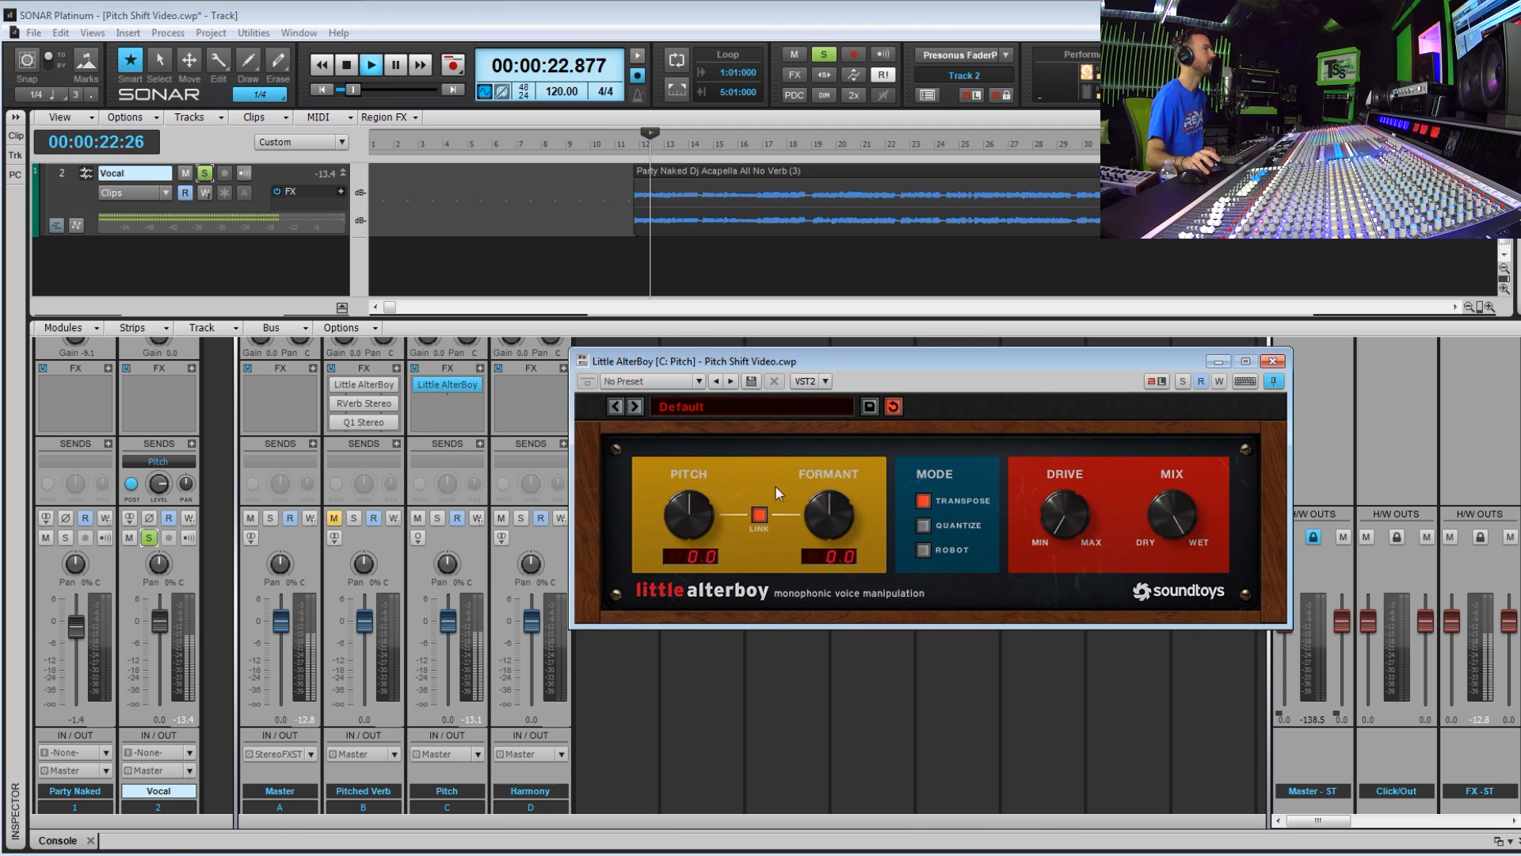
key("space")
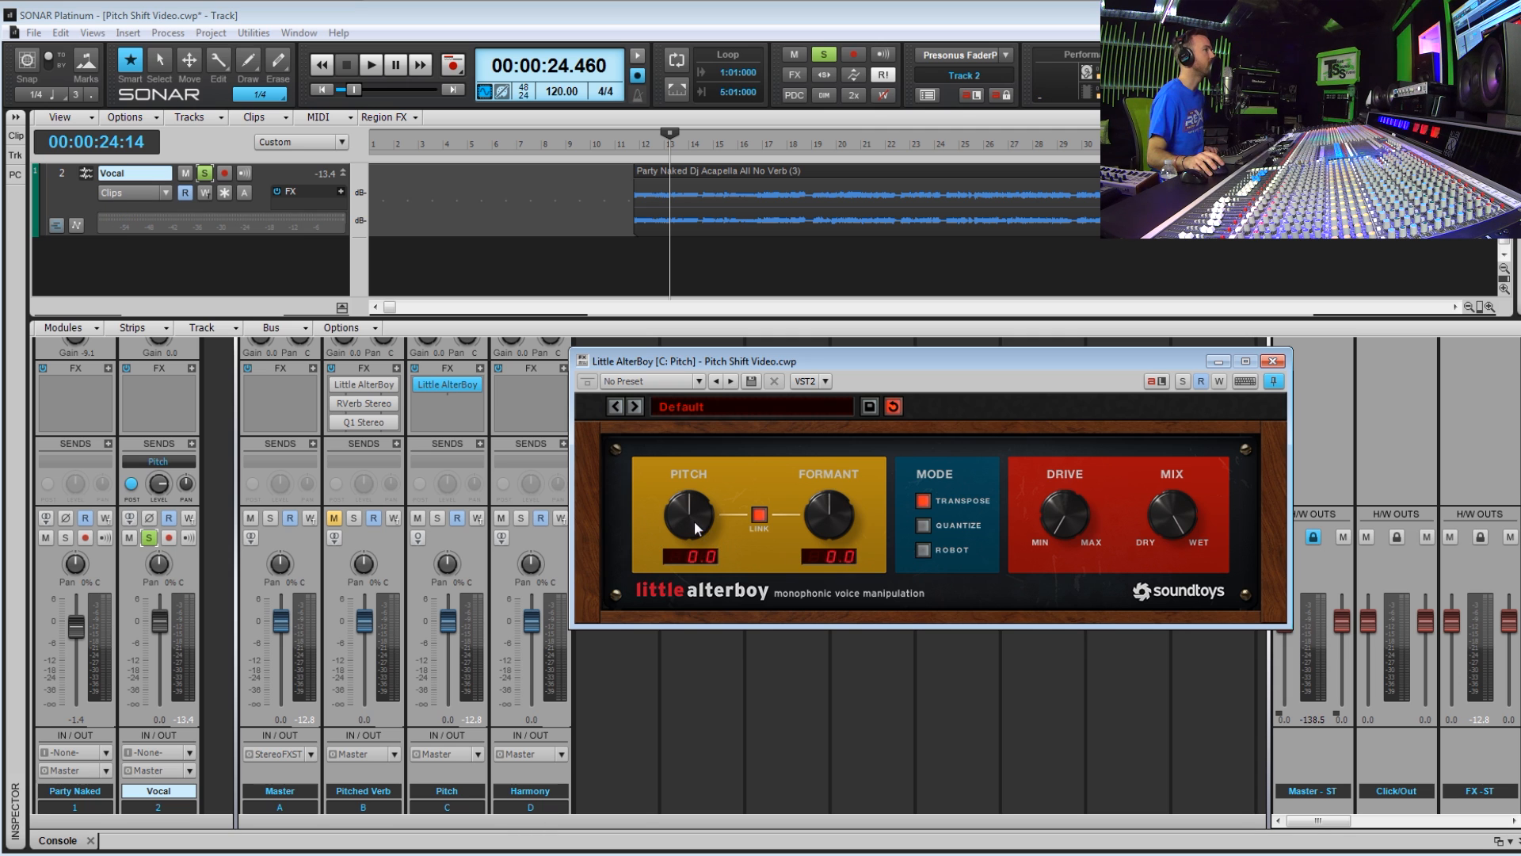
Set the linked pitch and formant to -12.0, raise the drive slightly, and return the playhead to the vocal's start
left_click_drag(693, 516, 677, 385)
left_click(633, 254)
left_click_drag(706, 493, 702, 535)
left_click_drag(707, 593, 739, 757)
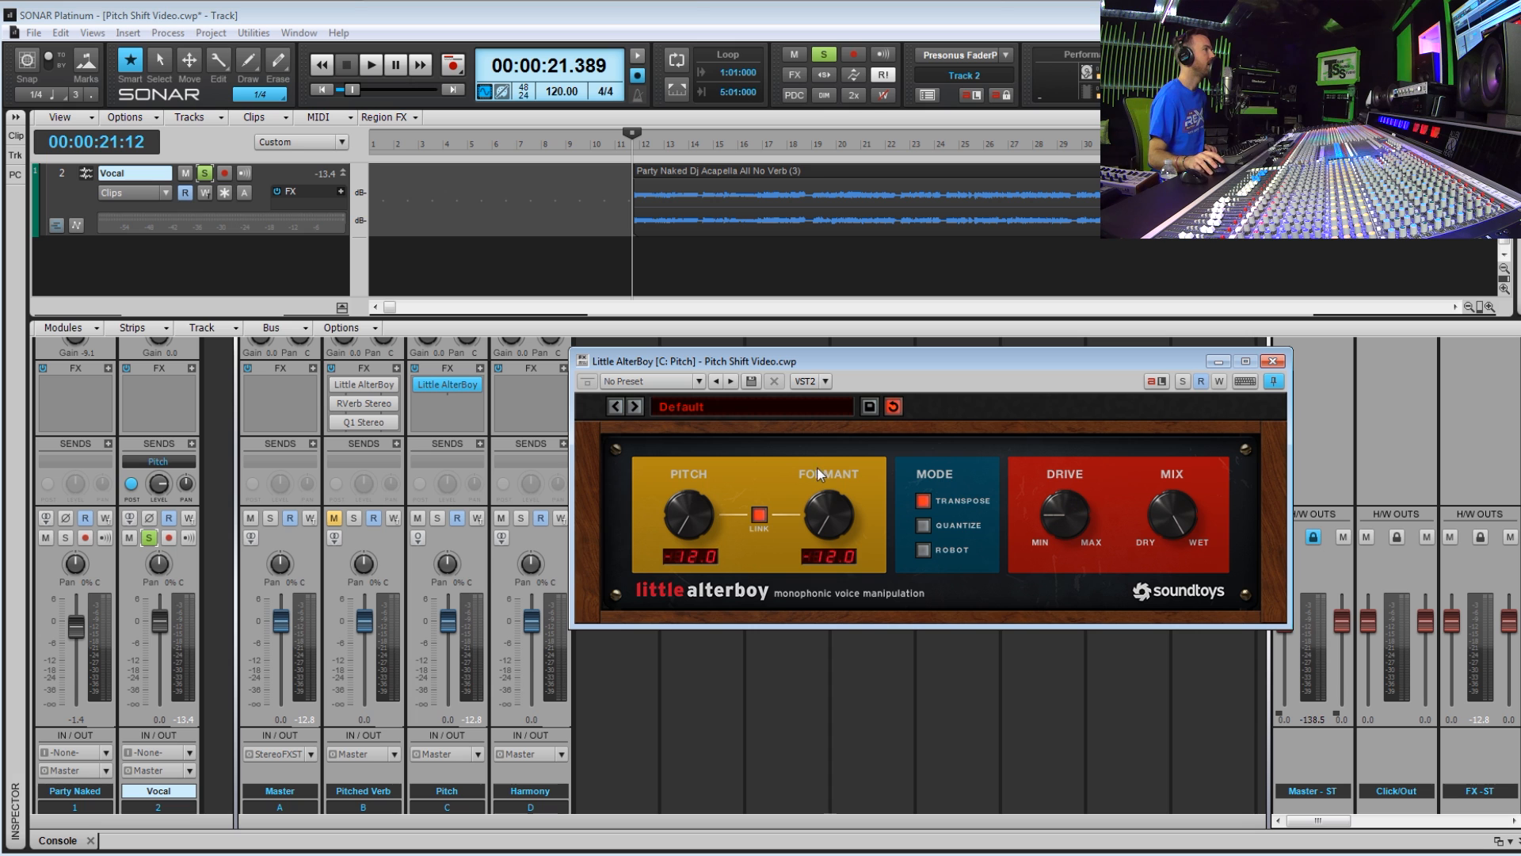
Solo the Pitch bus, unsolo the Vocal track, and listen to the pitched-down signal alone
left_click(437, 517)
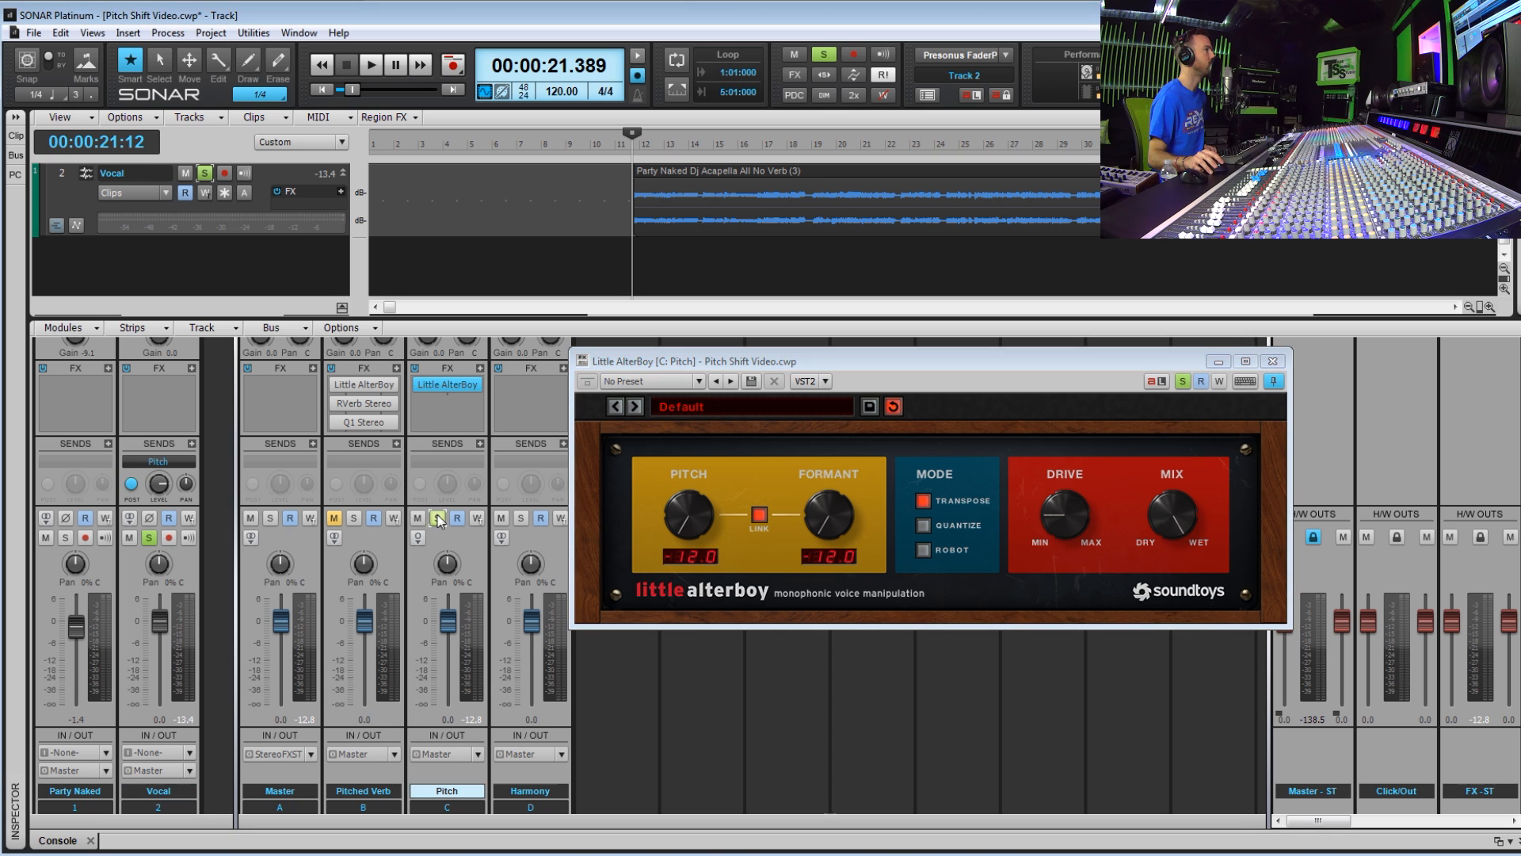
left_click(148, 537)
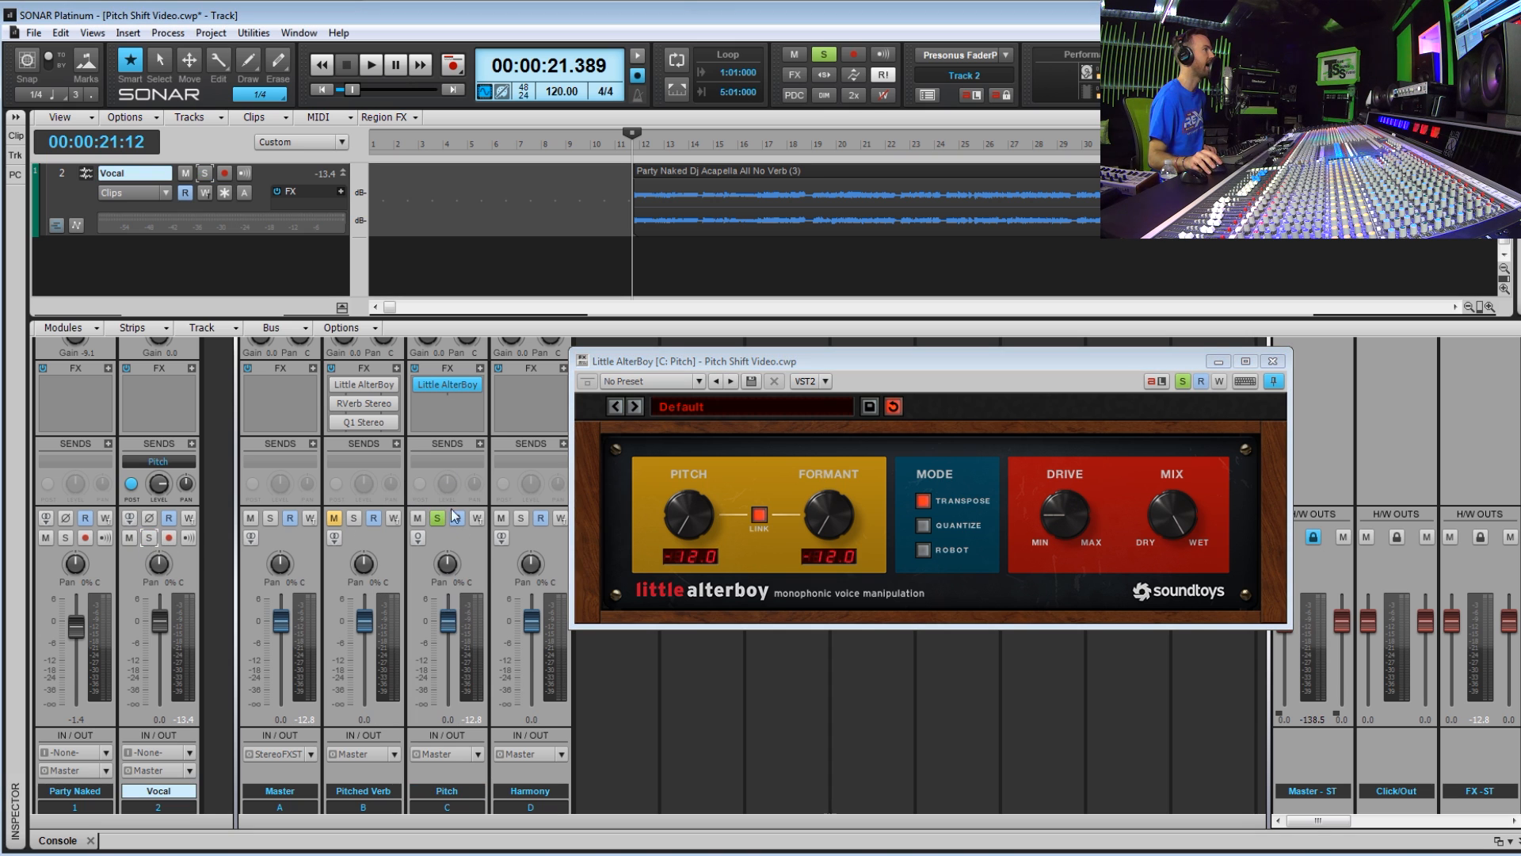
left_click_drag(738, 358, 744, 354)
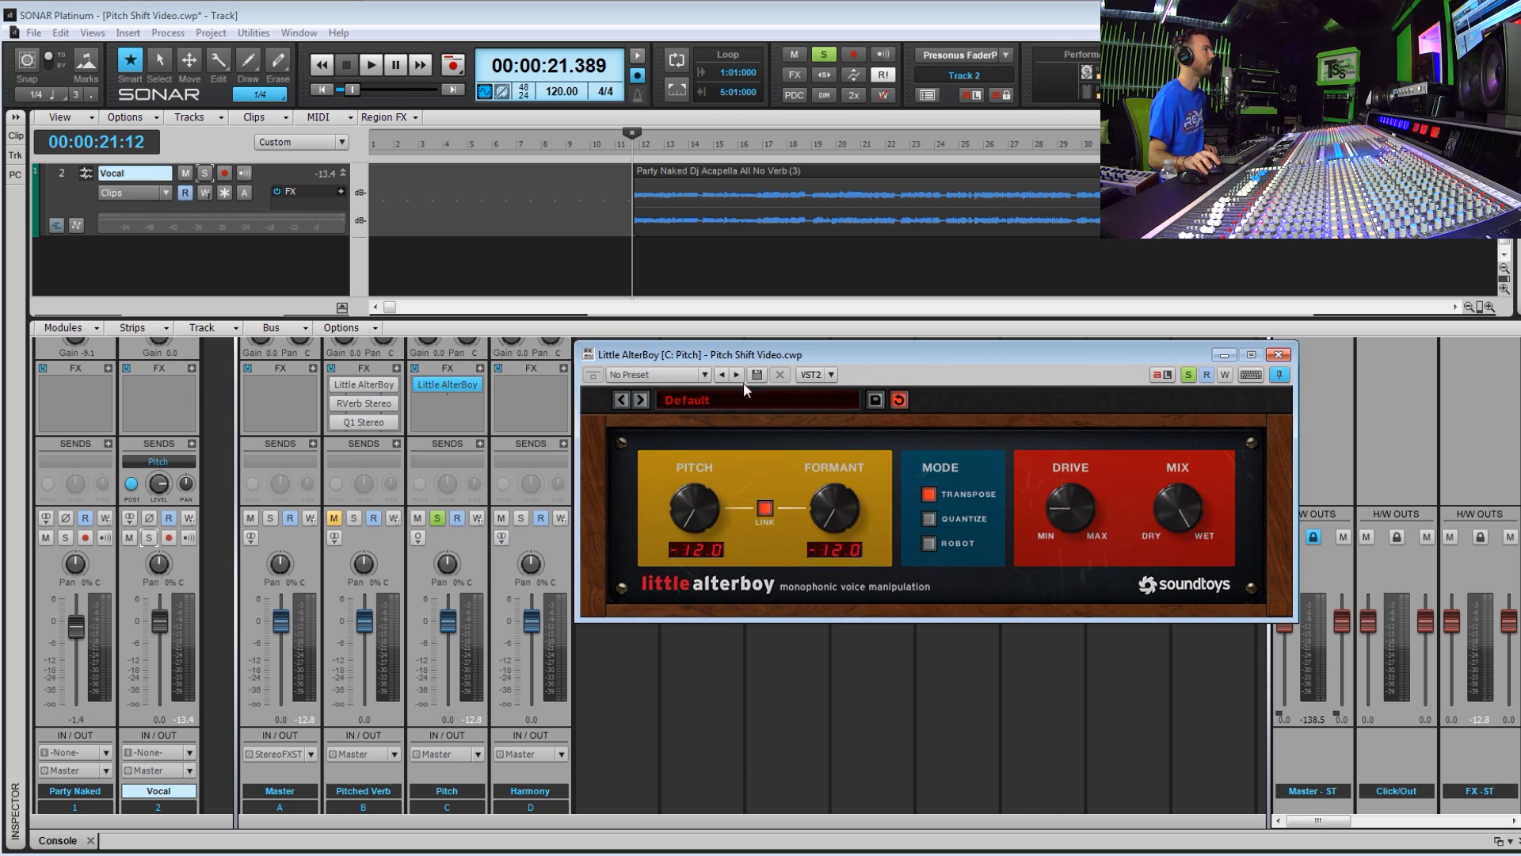
key("space")
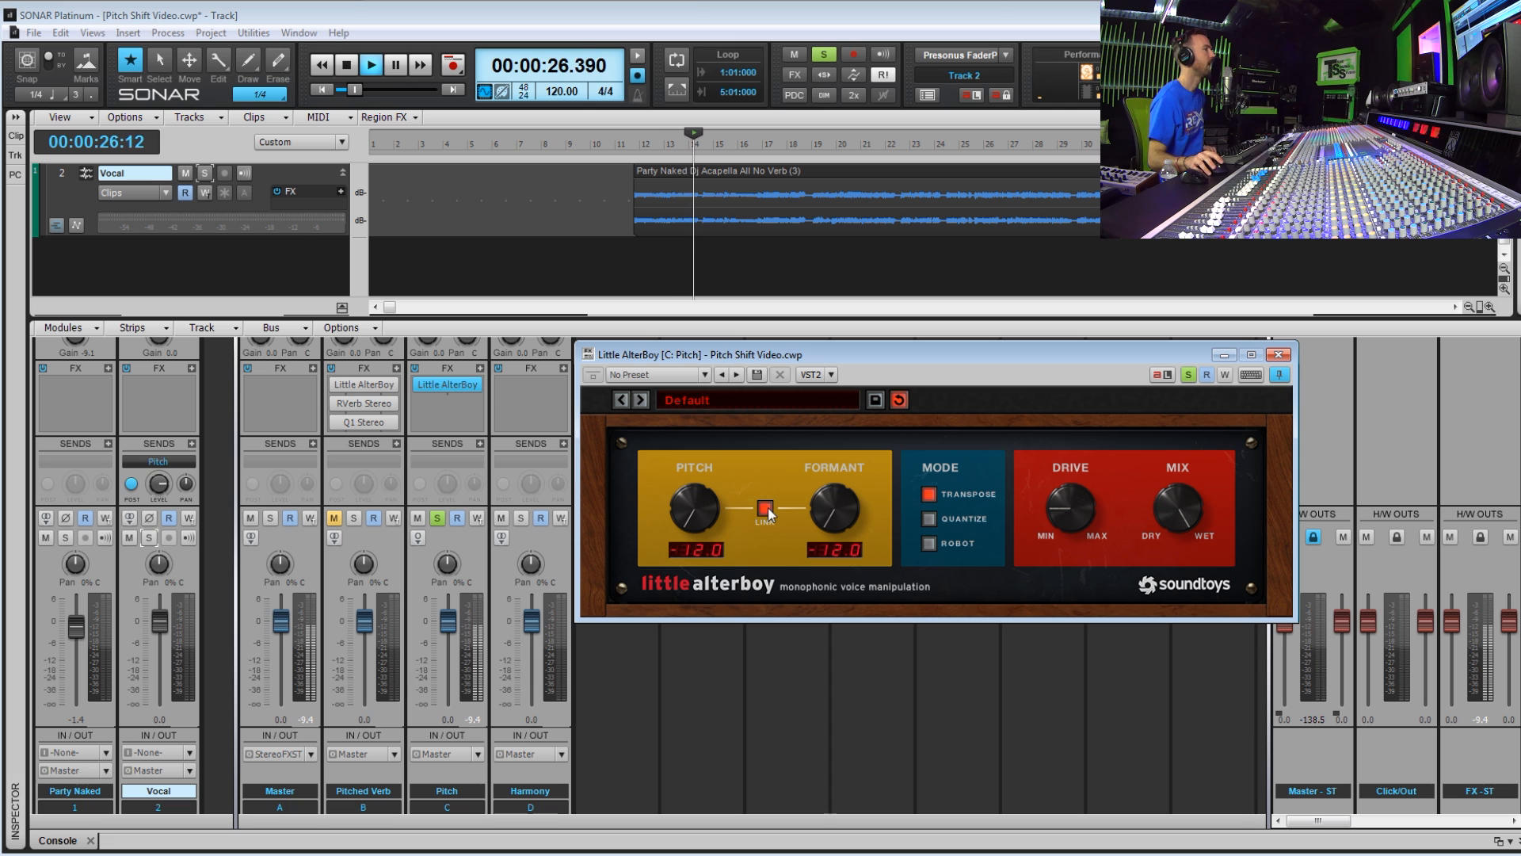
key("space")
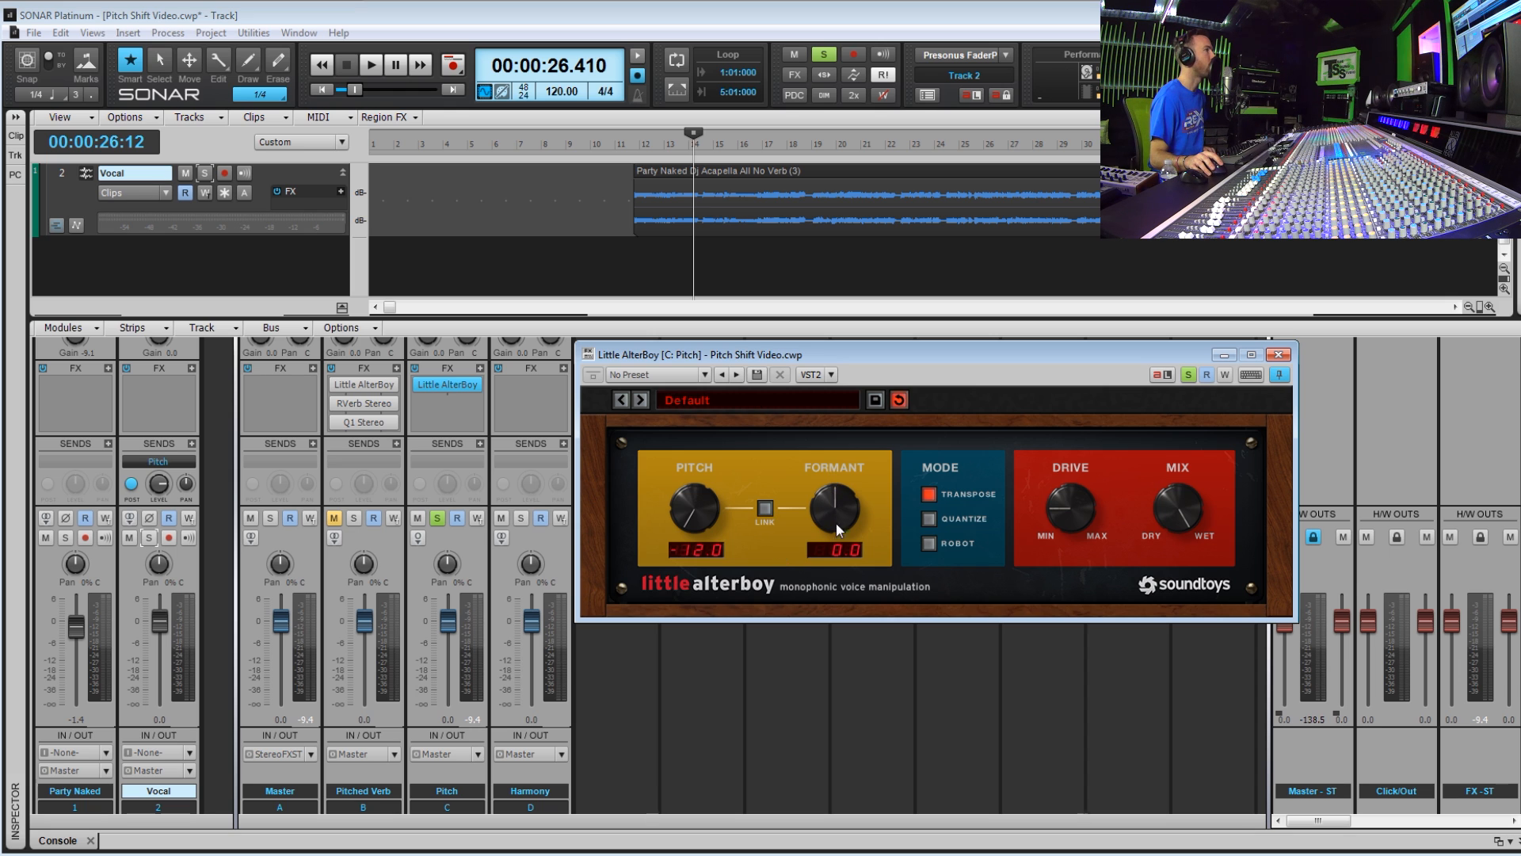
Set the formant to 0.0 with the link off, keeping pitch at -12.0, and audition the Pitch bus from the vocal's start
left_click_drag(839, 499, 858, 566)
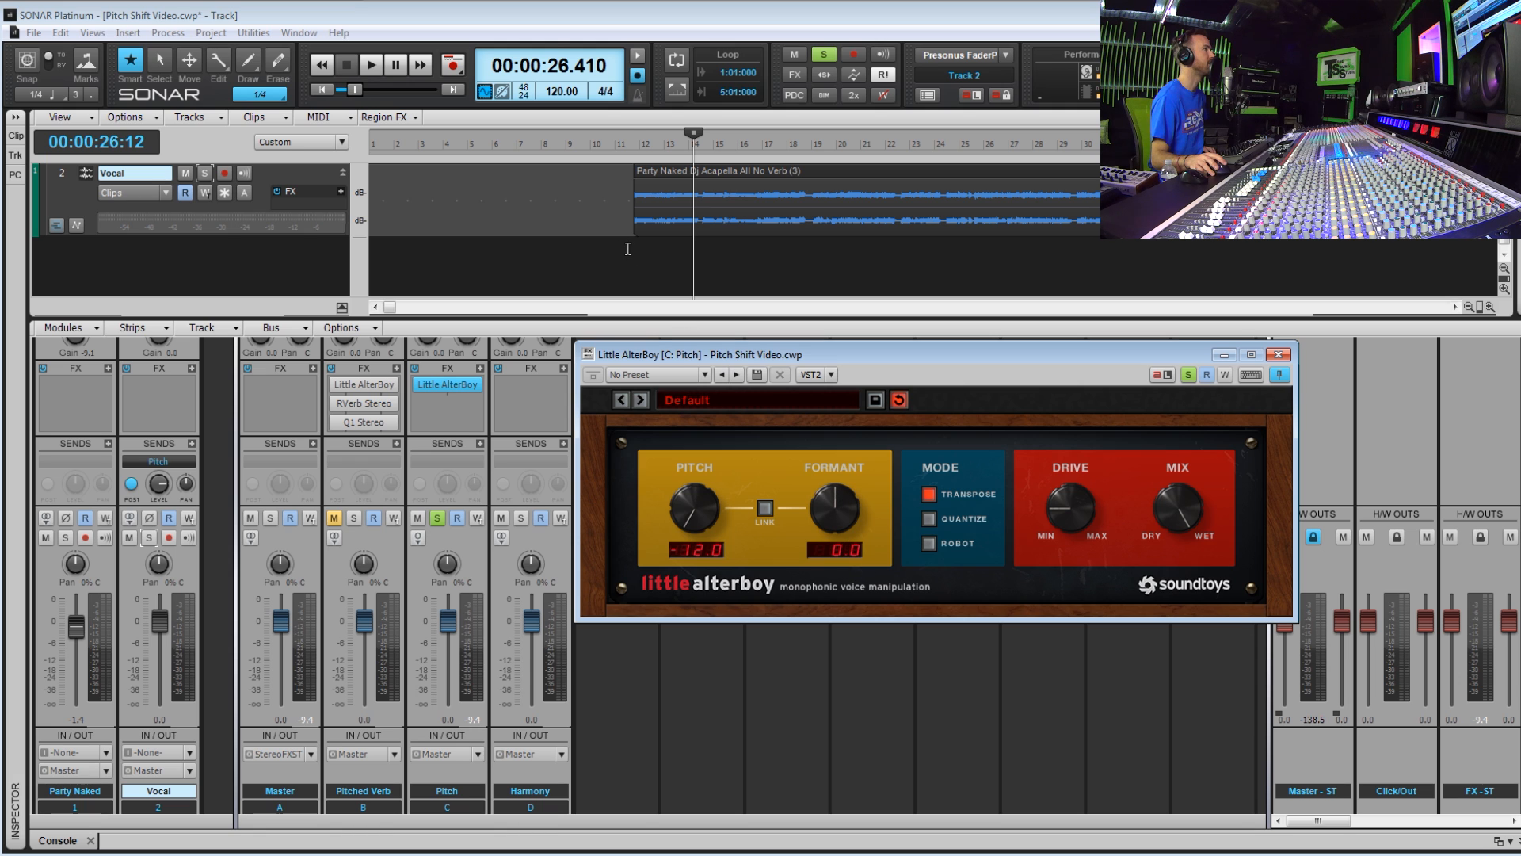
left_click(627, 248)
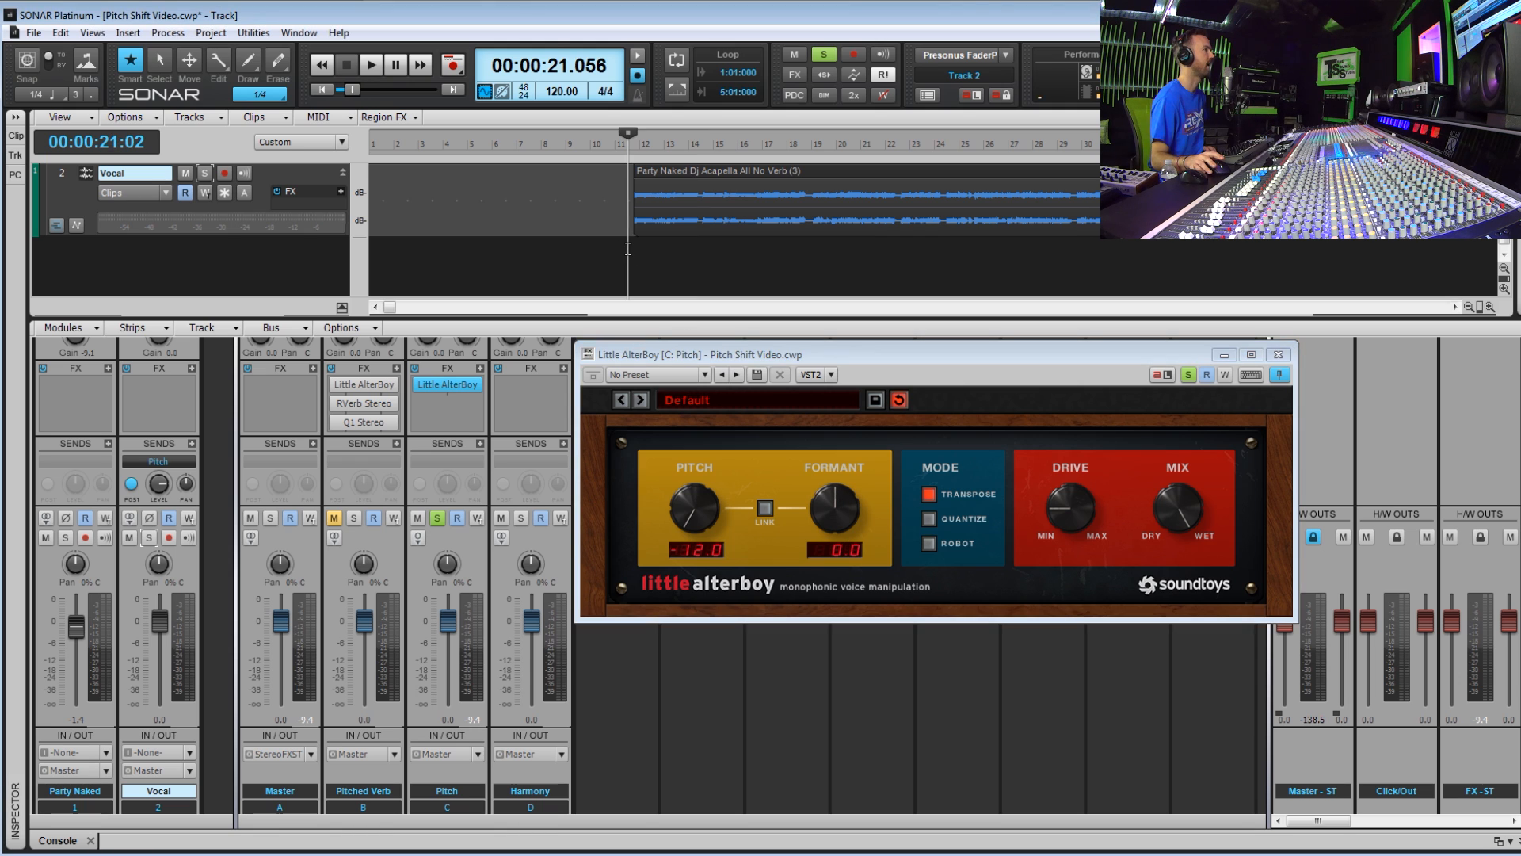
key("space")
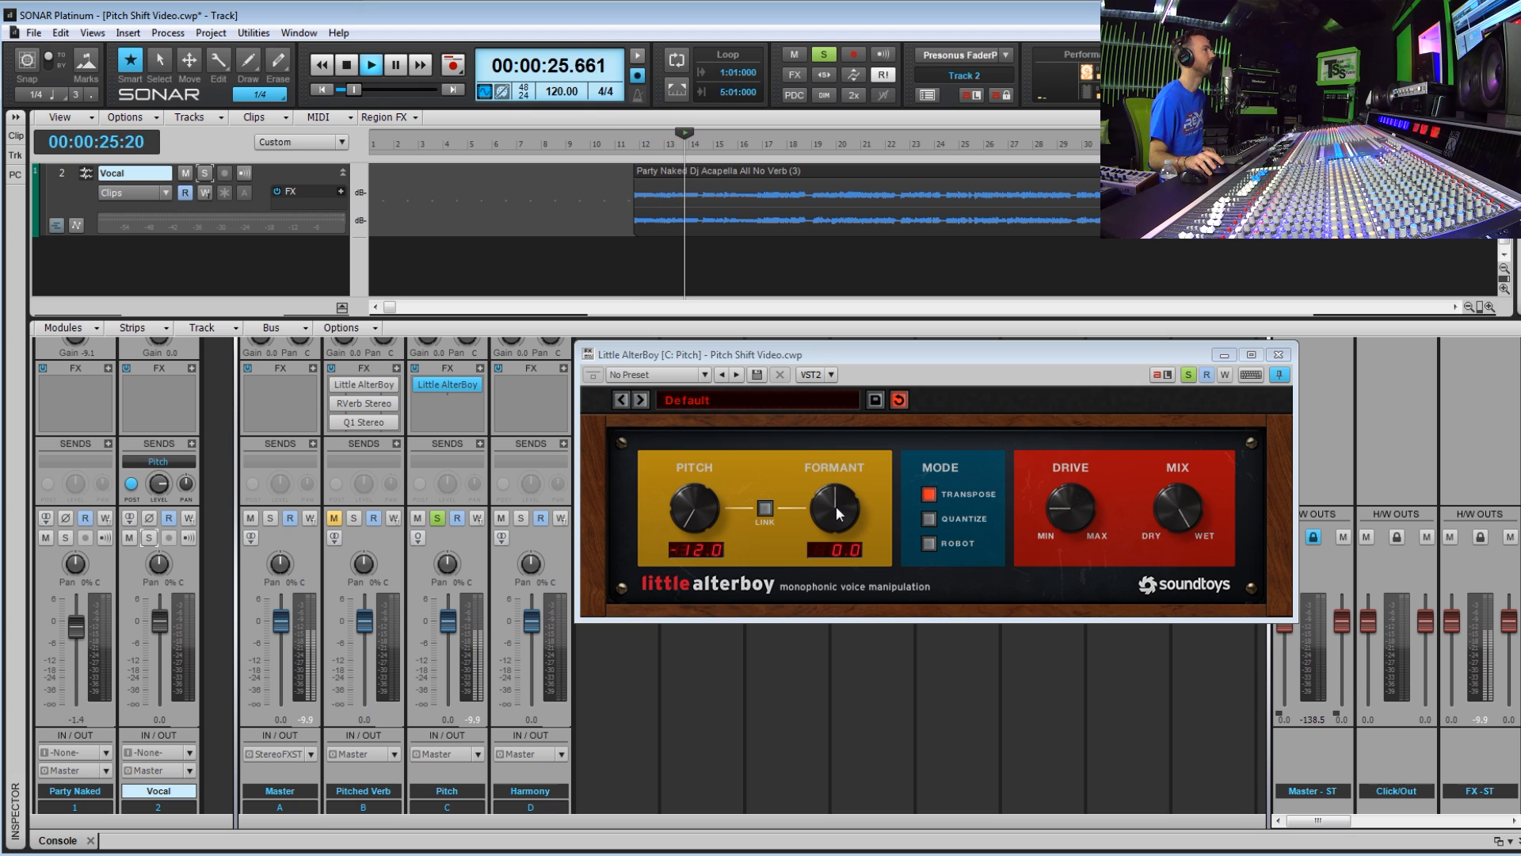
key("space")
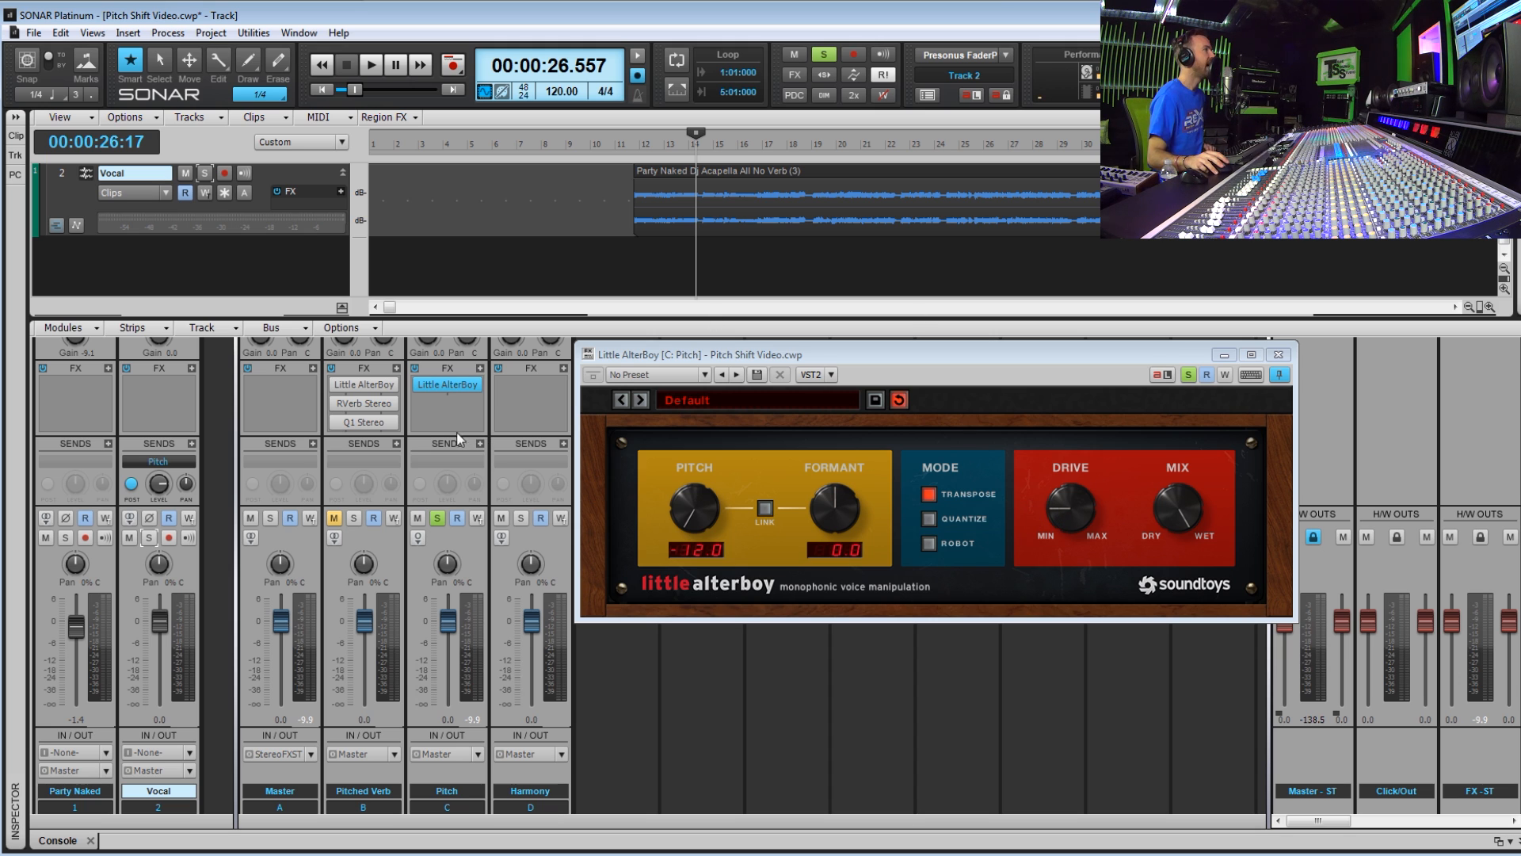
Insert the VST3 equalizer Q2 Stereo after Little AlterBoy on the Pitch bus
left_click(438, 417)
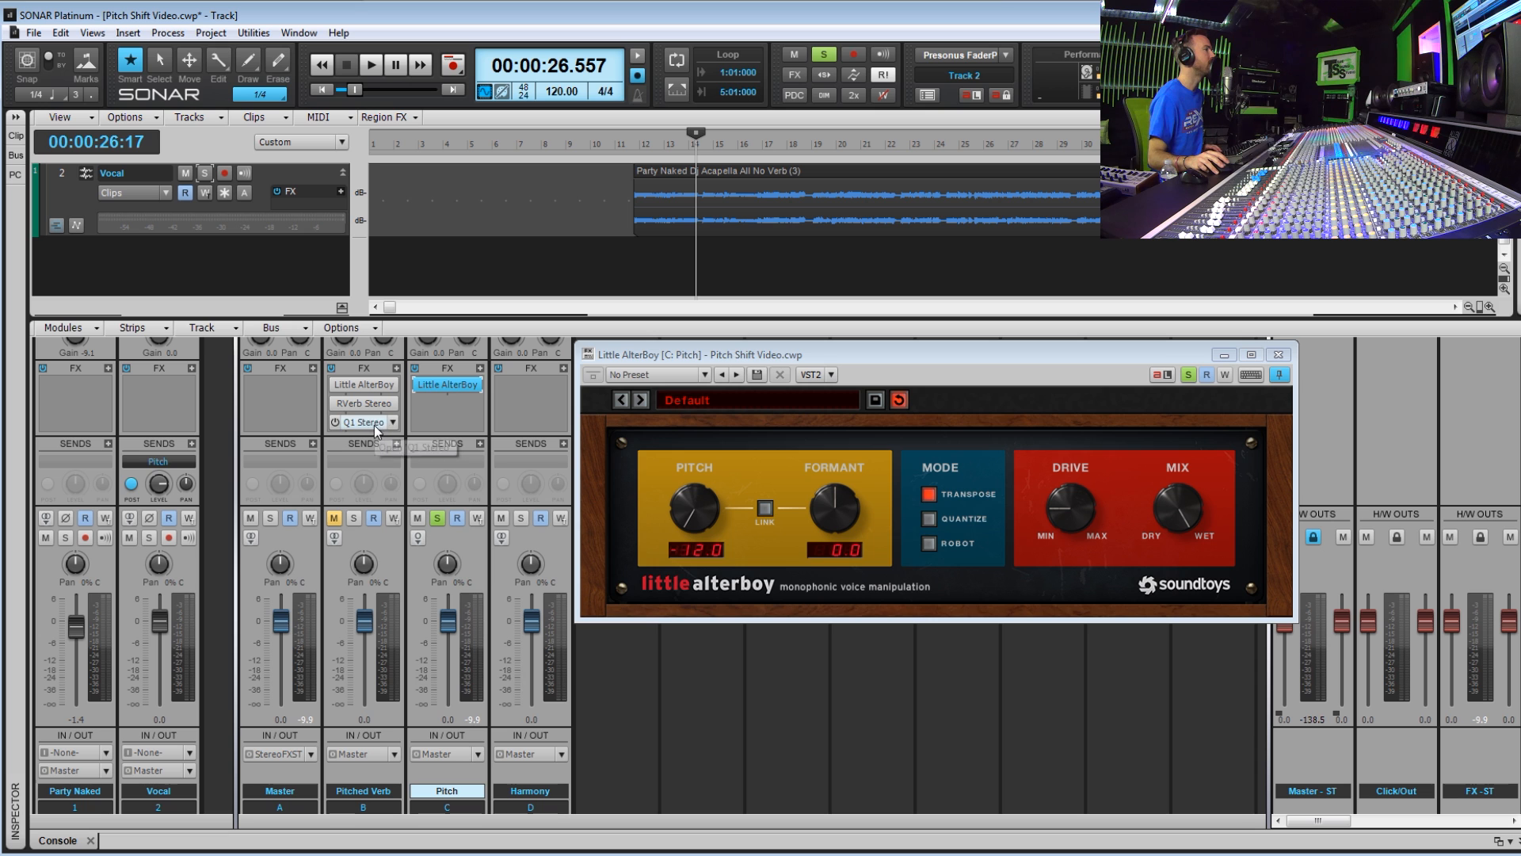
right_click(420, 422)
mouse_move(547, 422)
mouse_move(717, 449)
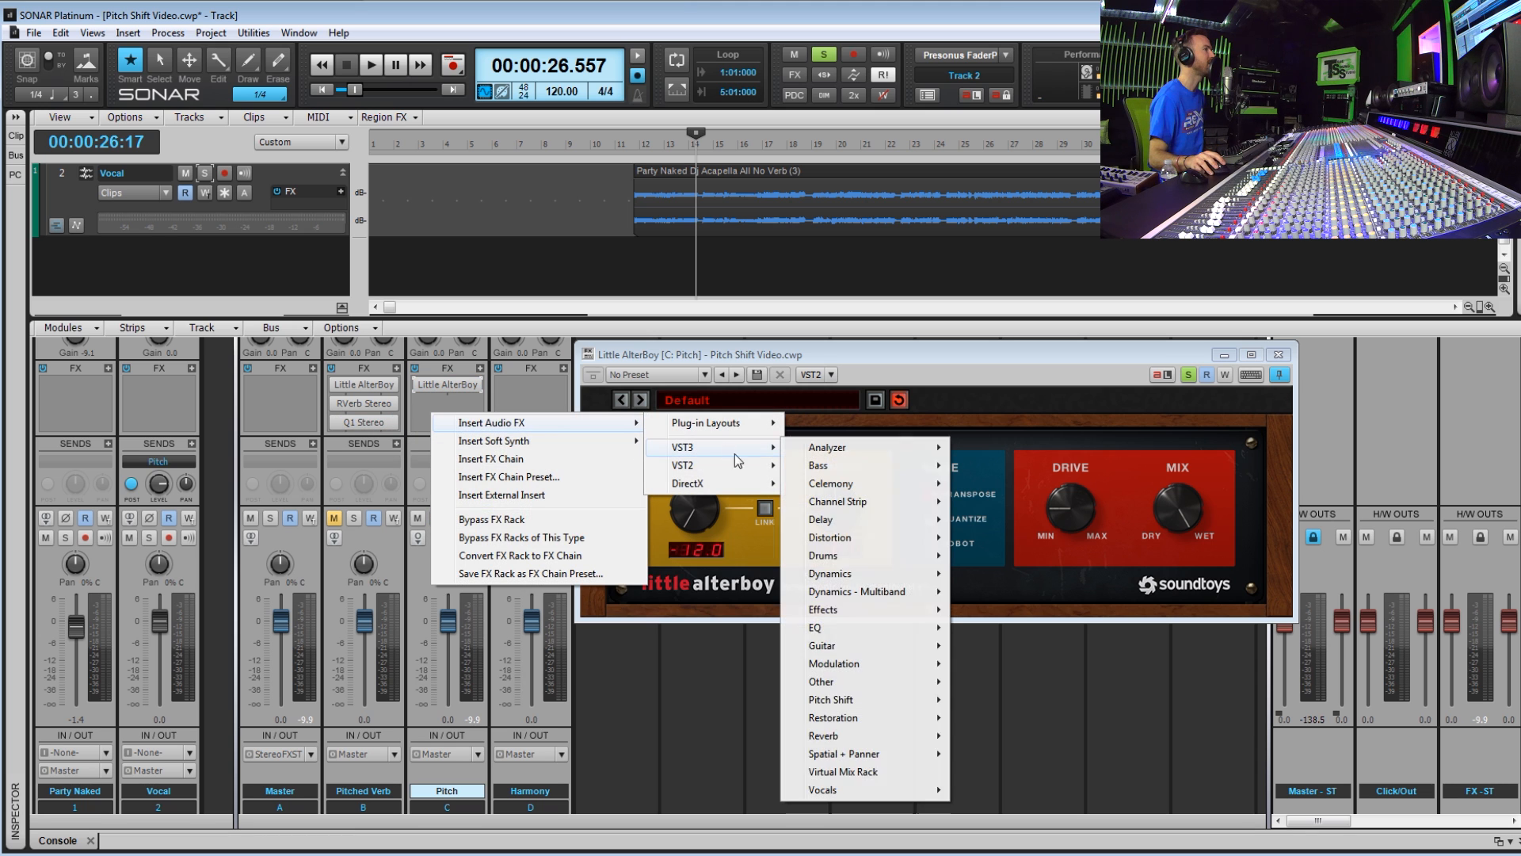
mouse_move(871, 630)
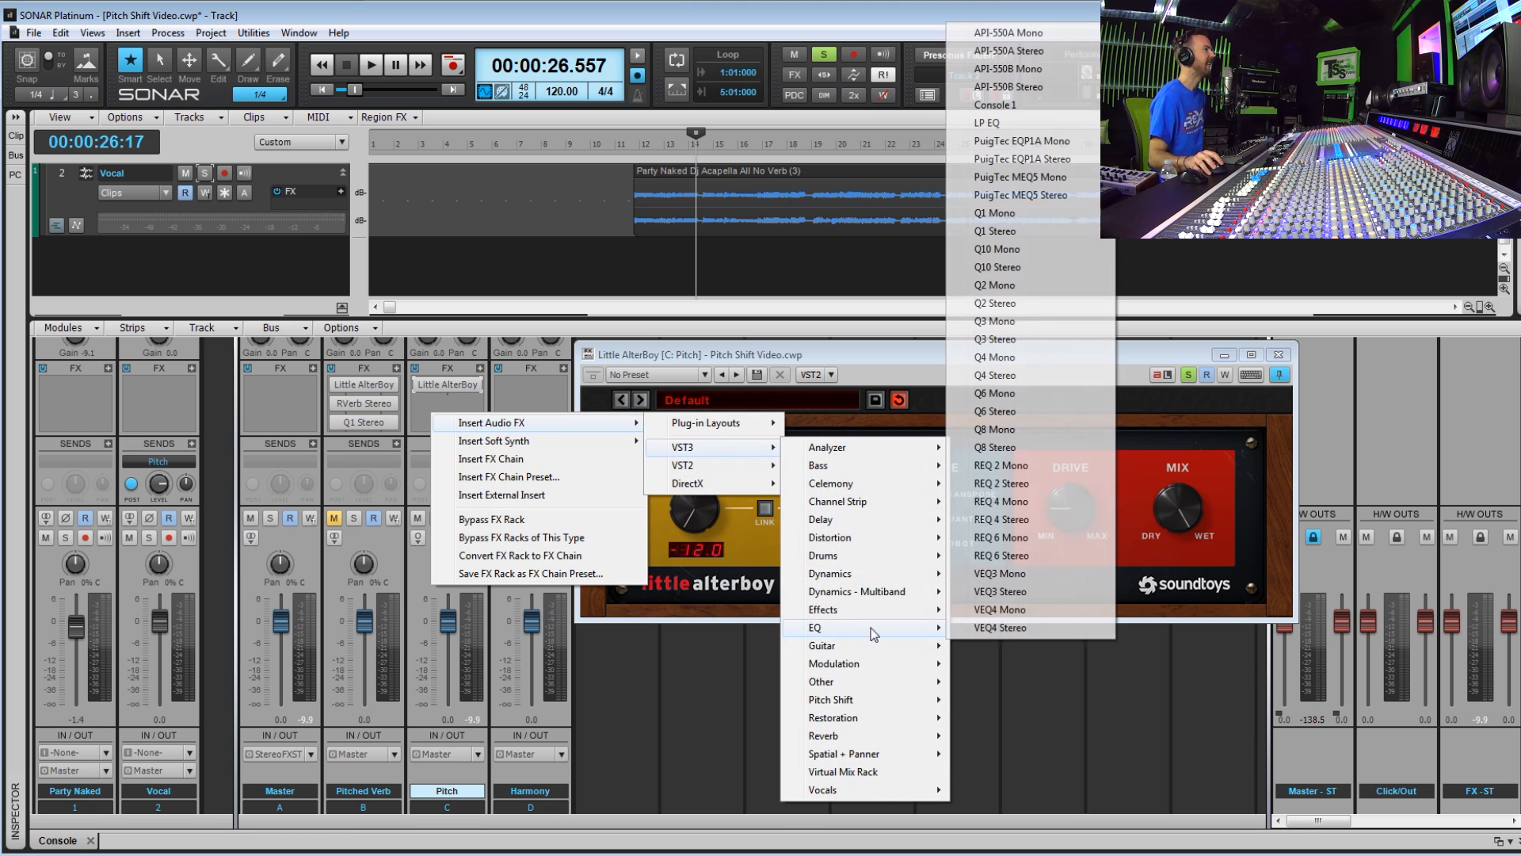
left_click(1020, 304)
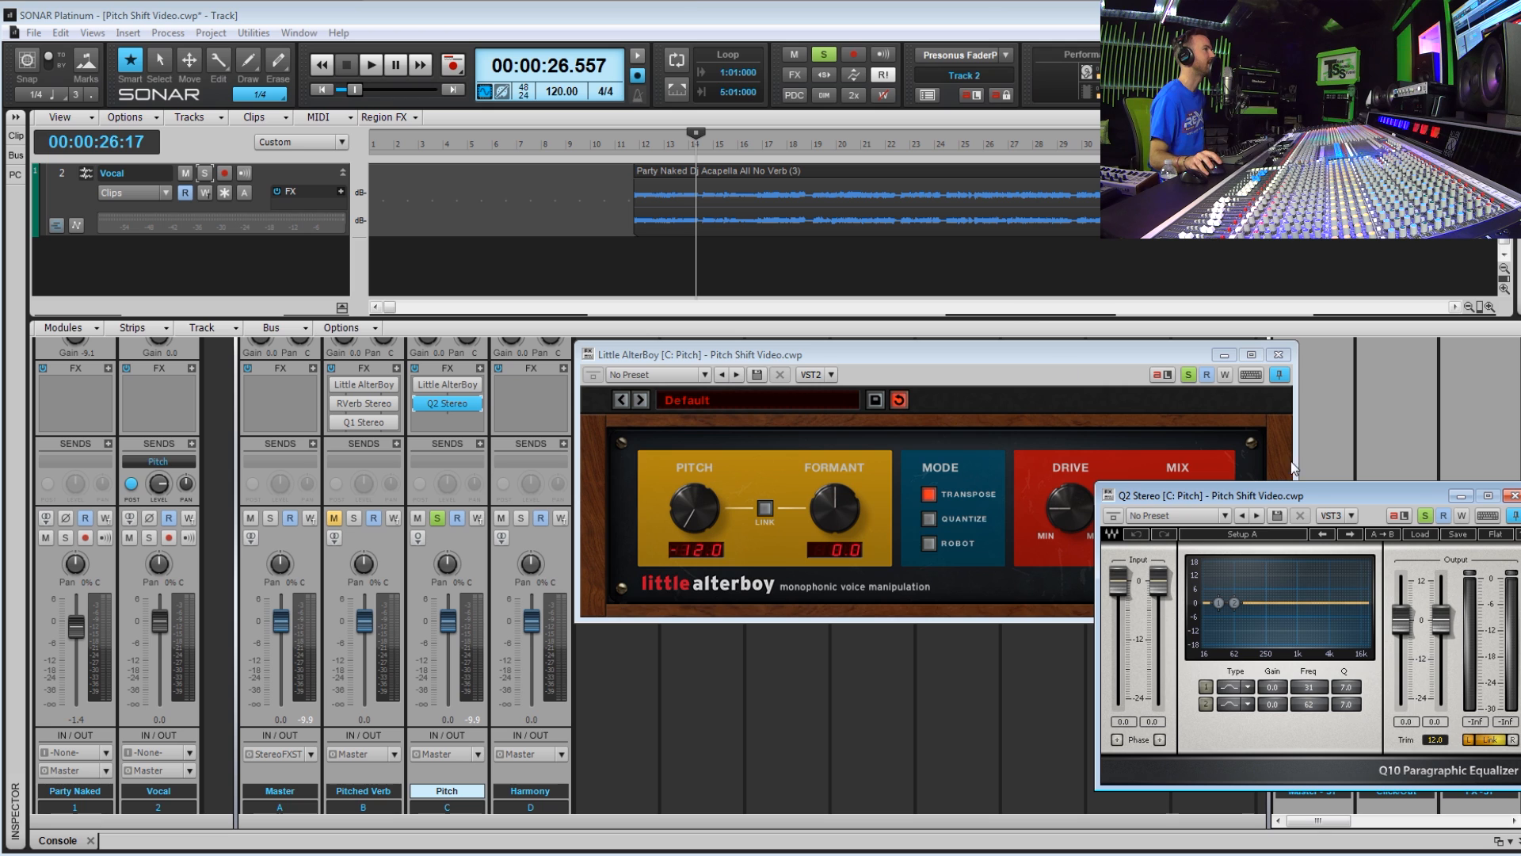
Cut the Pitch bus's Q2 Stereo band 2 by about 10.9 dB near 2.8 kHz with Q 2.1 while auditioning the bus
left_click_drag(1306, 496, 1047, 469)
left_click_drag(973, 578, 1052, 589)
key("space")
left_click_drag(1088, 677, 1088, 690)
left_click_drag(1052, 590, 1065, 600)
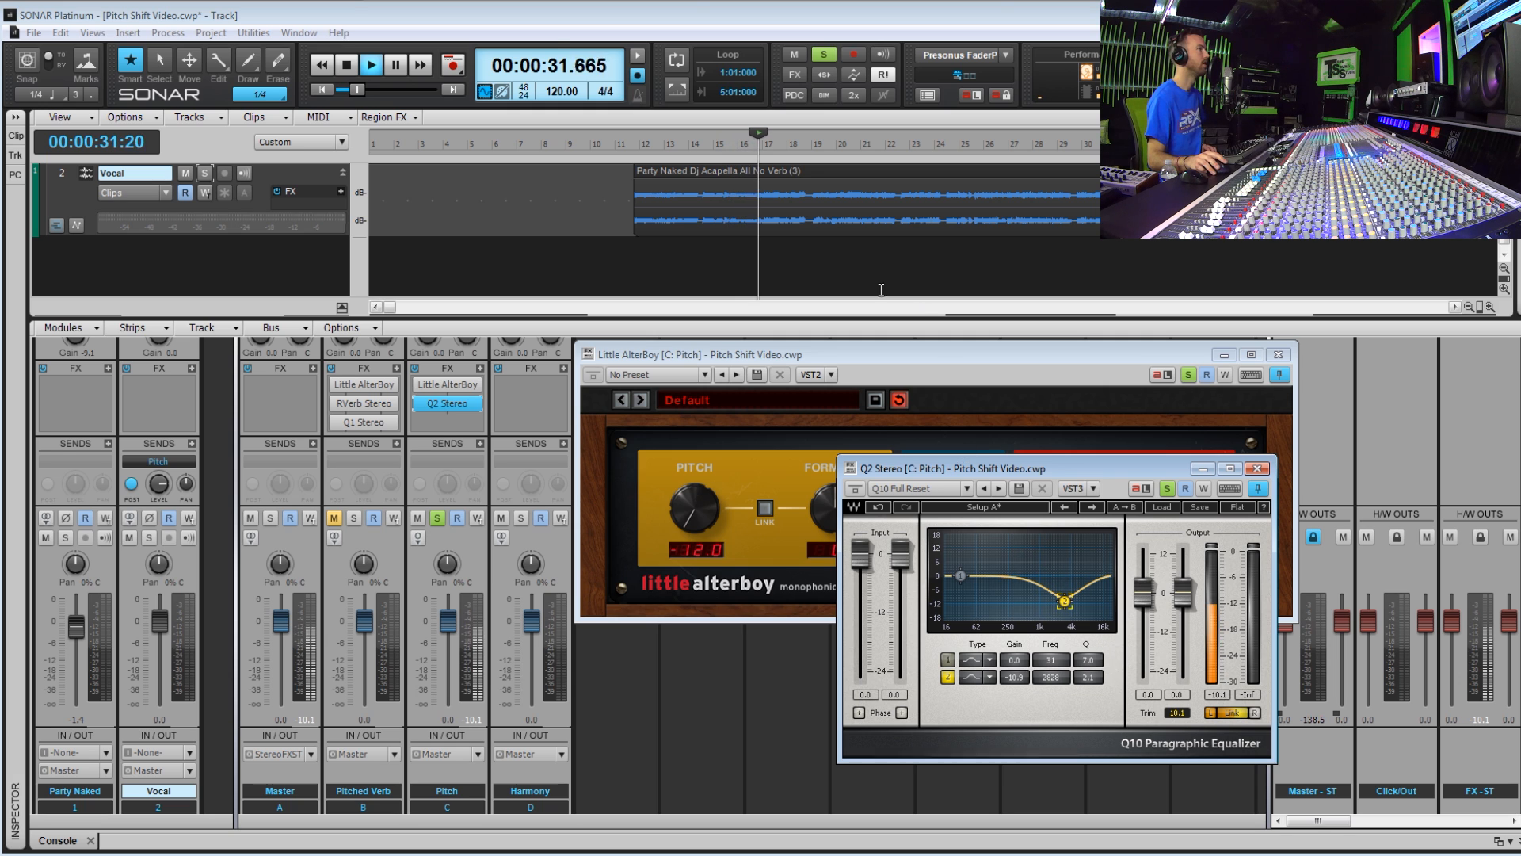
key("space")
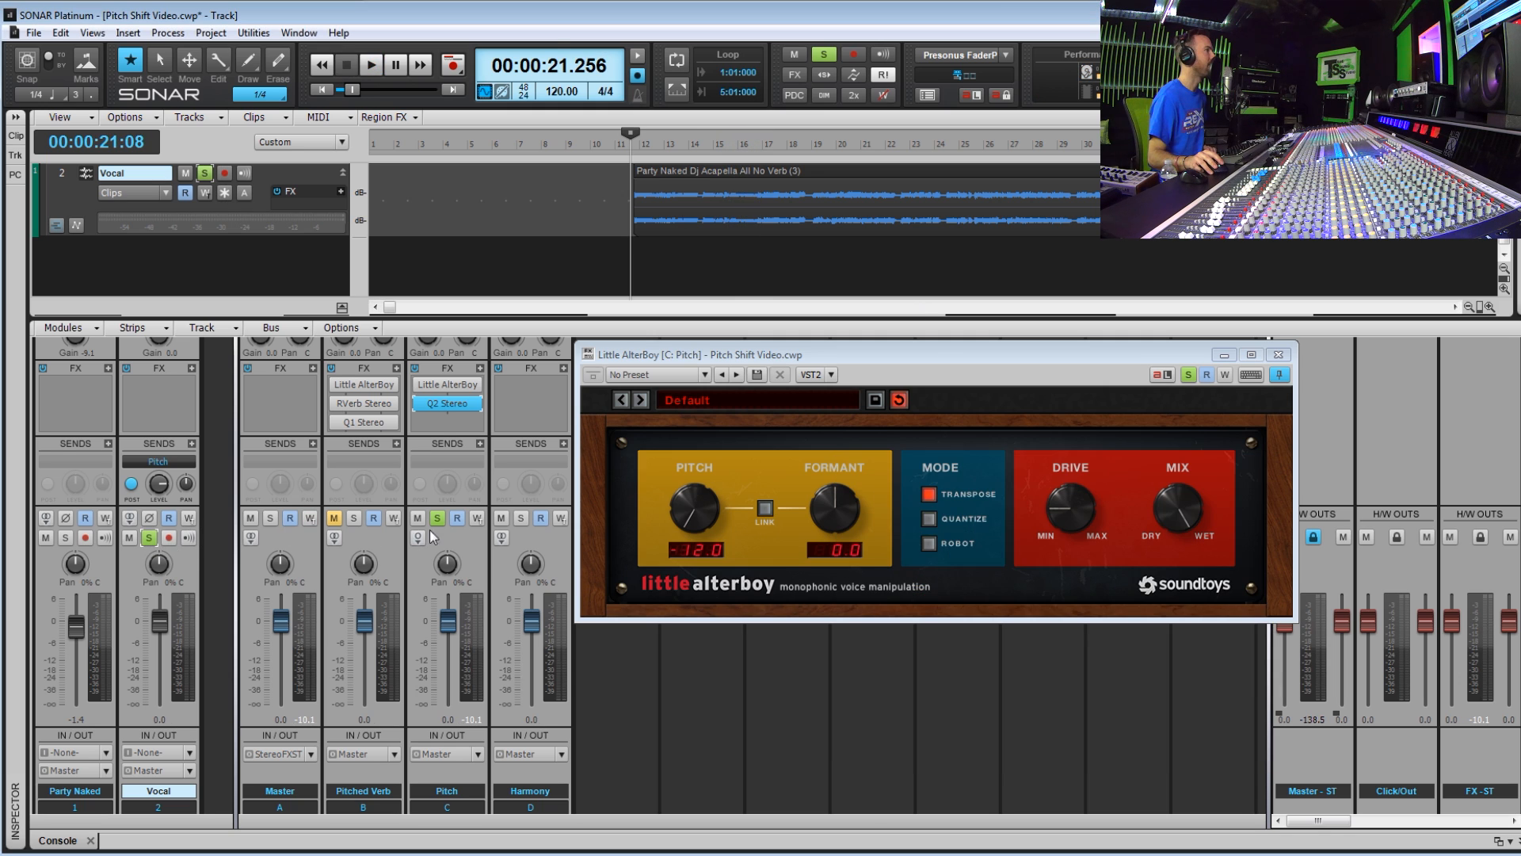
Lower the Vocal track's Pitch send to about -7.6 during playback, and replay the blend from the vocal's start
key("space")
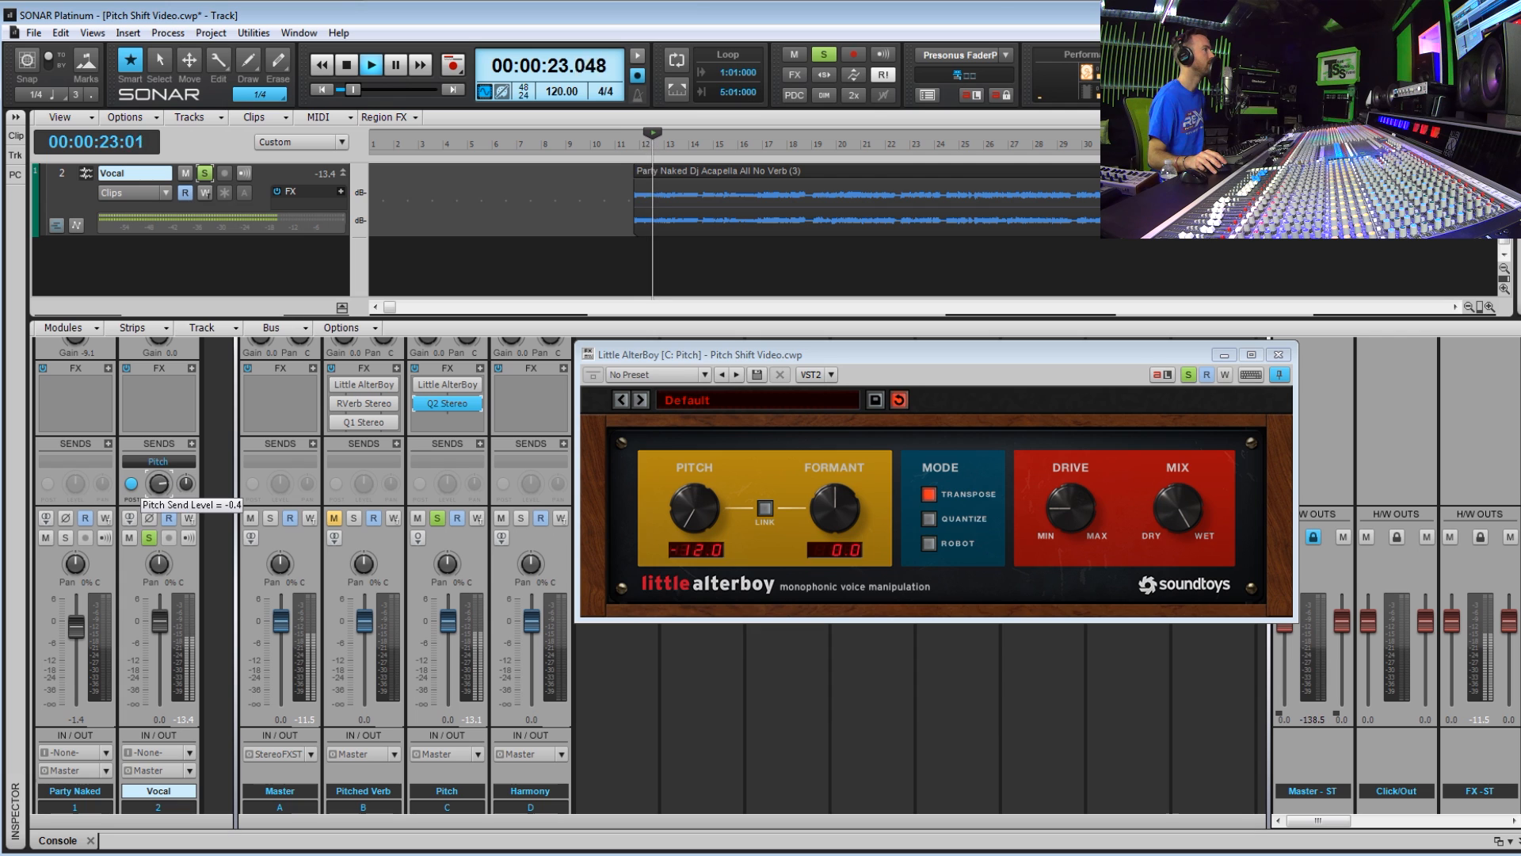
mouse_move(159, 483)
left_mouse_down()
mouse_move(159, 511)
mouse_move(159, 475)
left_mouse_up()
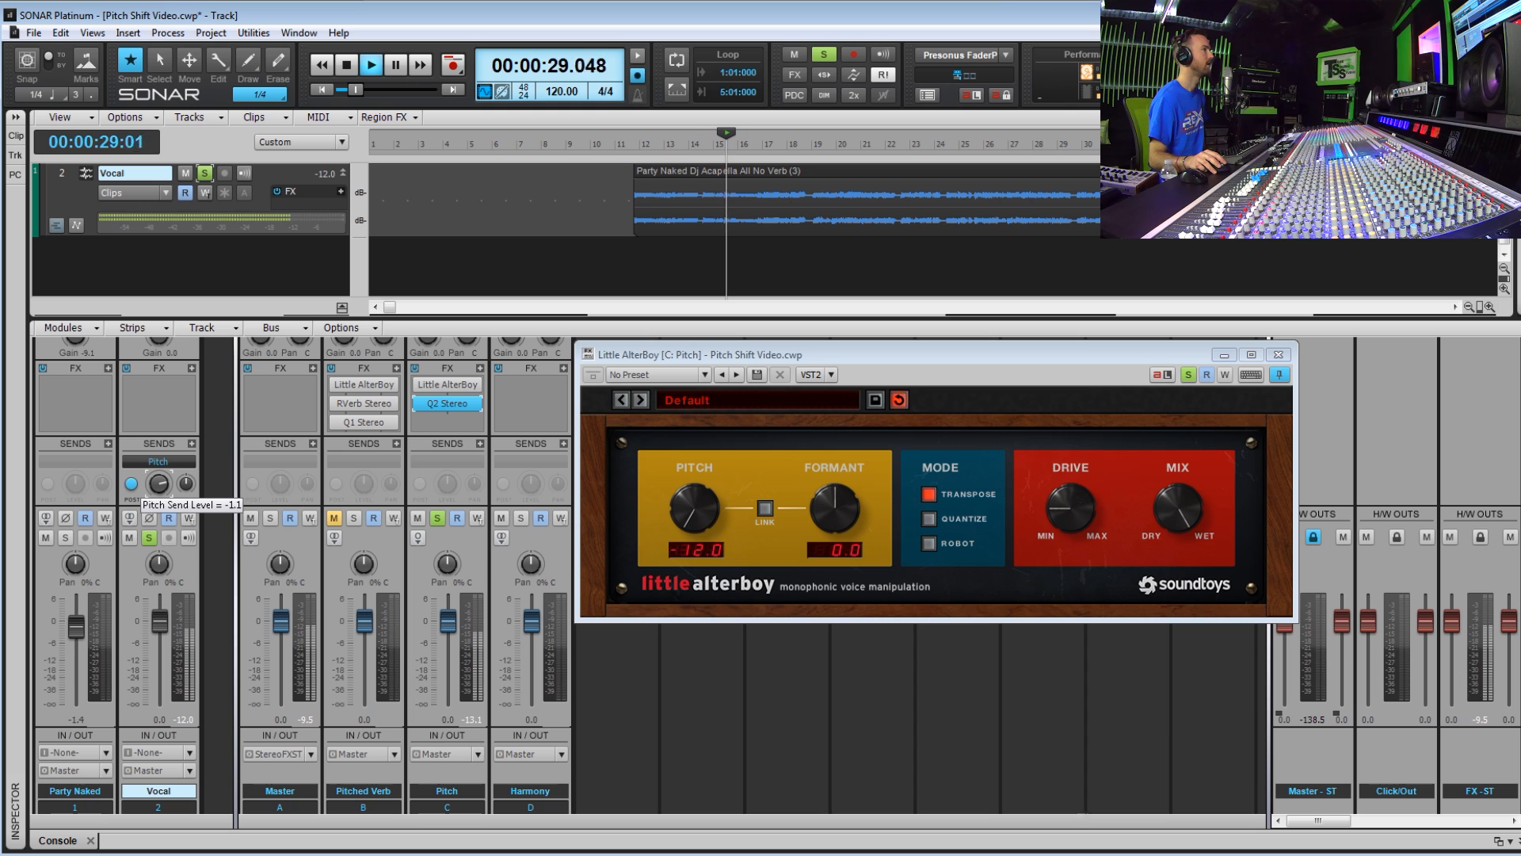
left_click_drag(158, 475, 158, 482)
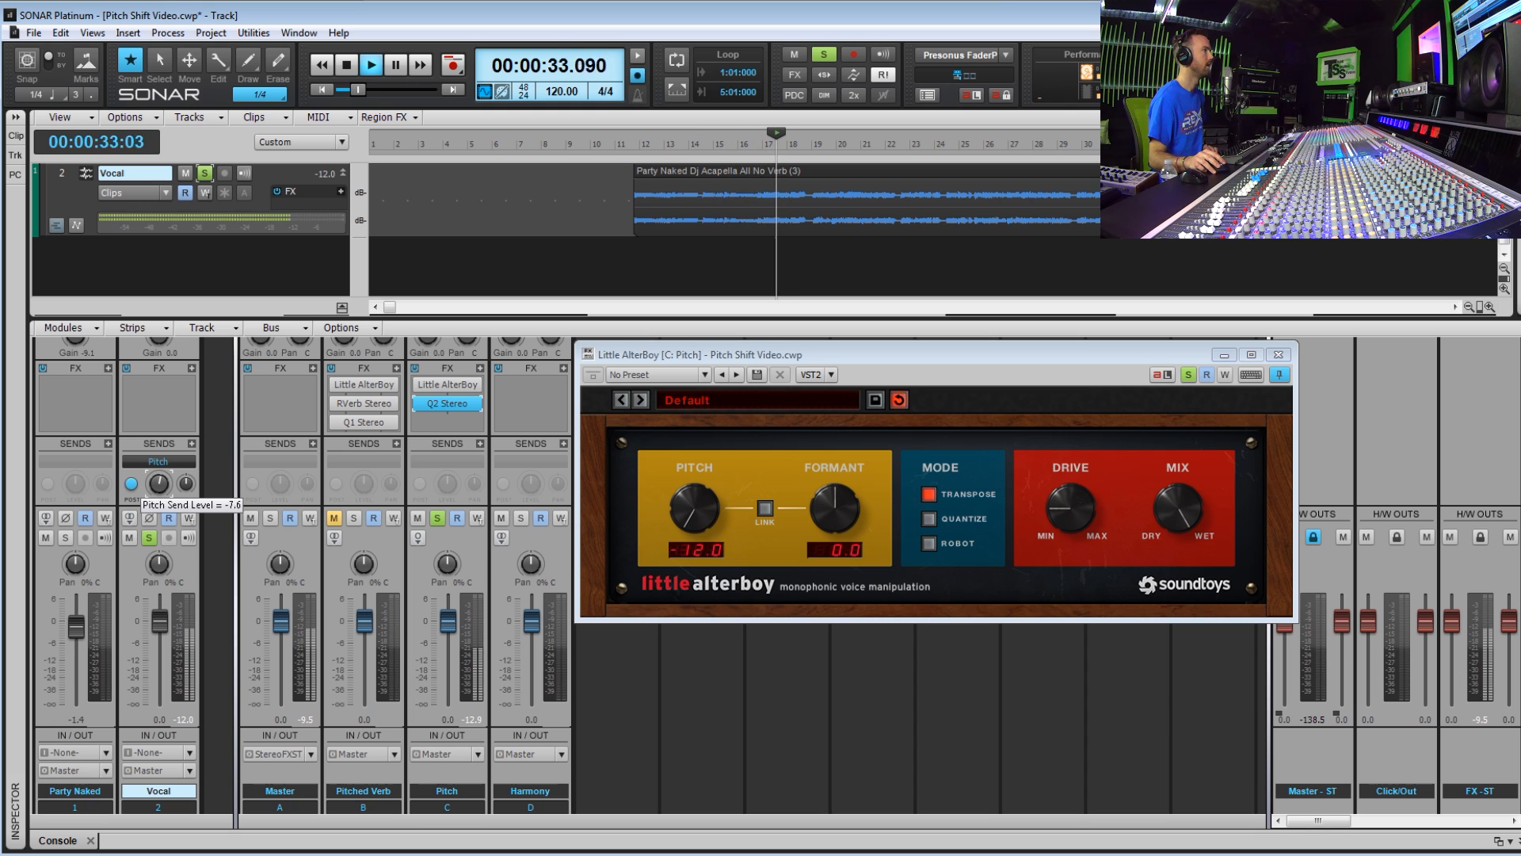
key("space")
left_click(638, 251)
key("space")
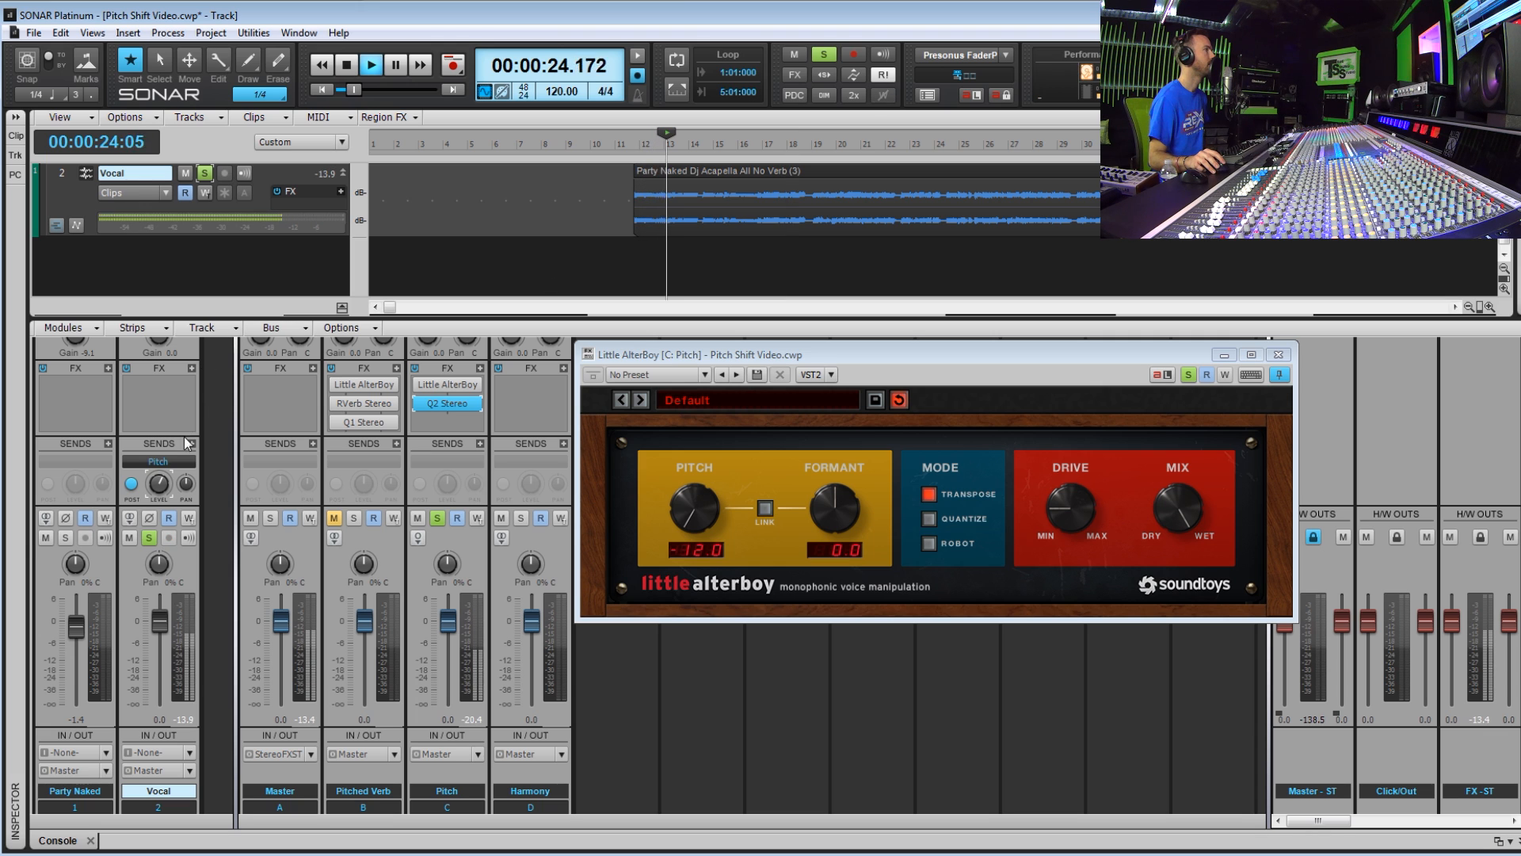
Unsolo the Vocal track and Pitch bus, rebalance the Vocal's Pitch send, and play the full mix
left_click(148, 537)
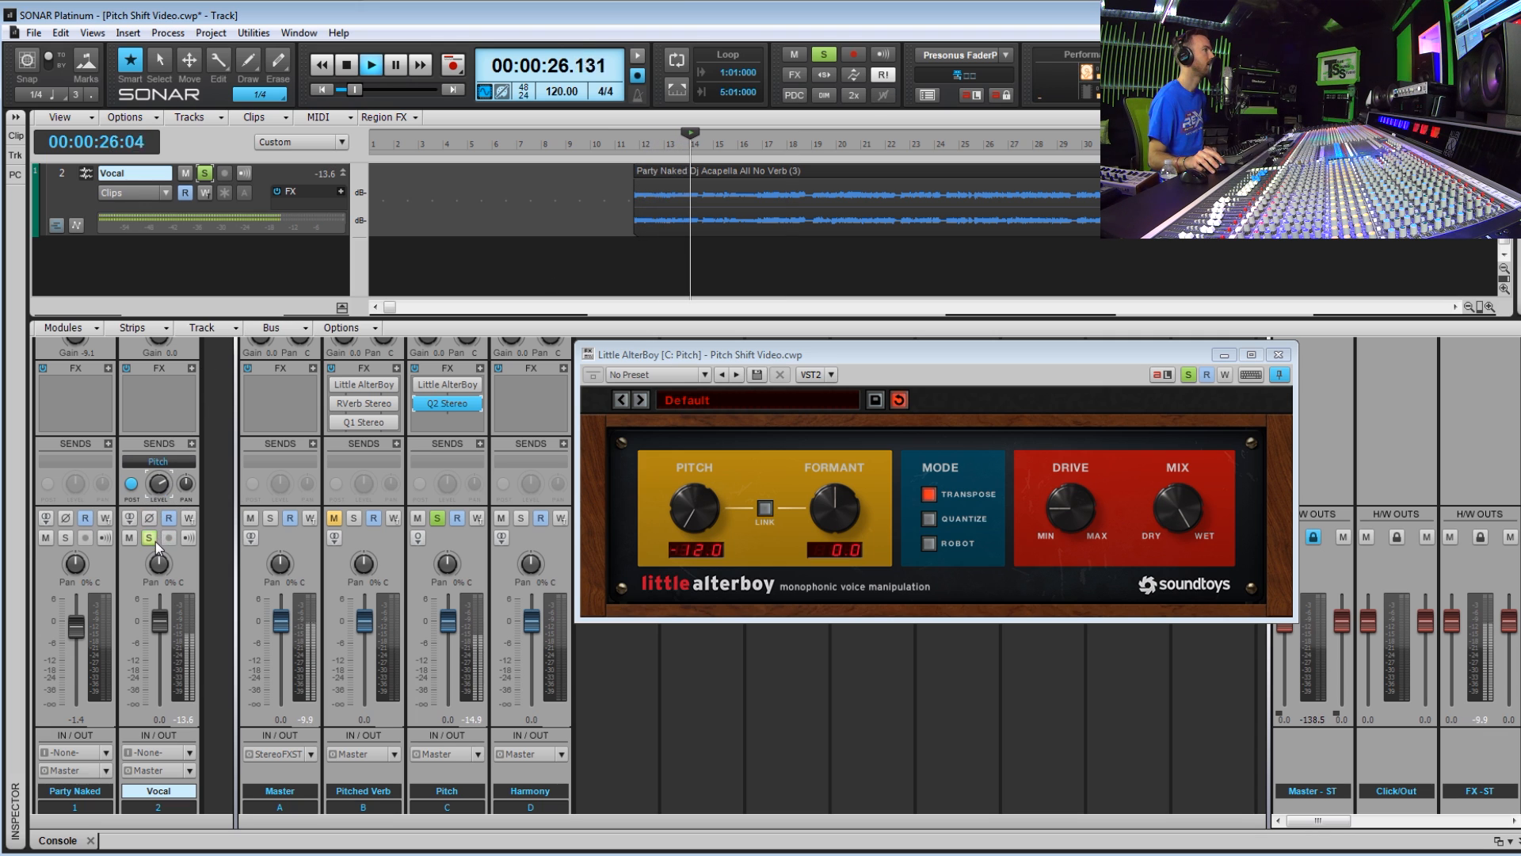
key("space")
left_click(437, 517)
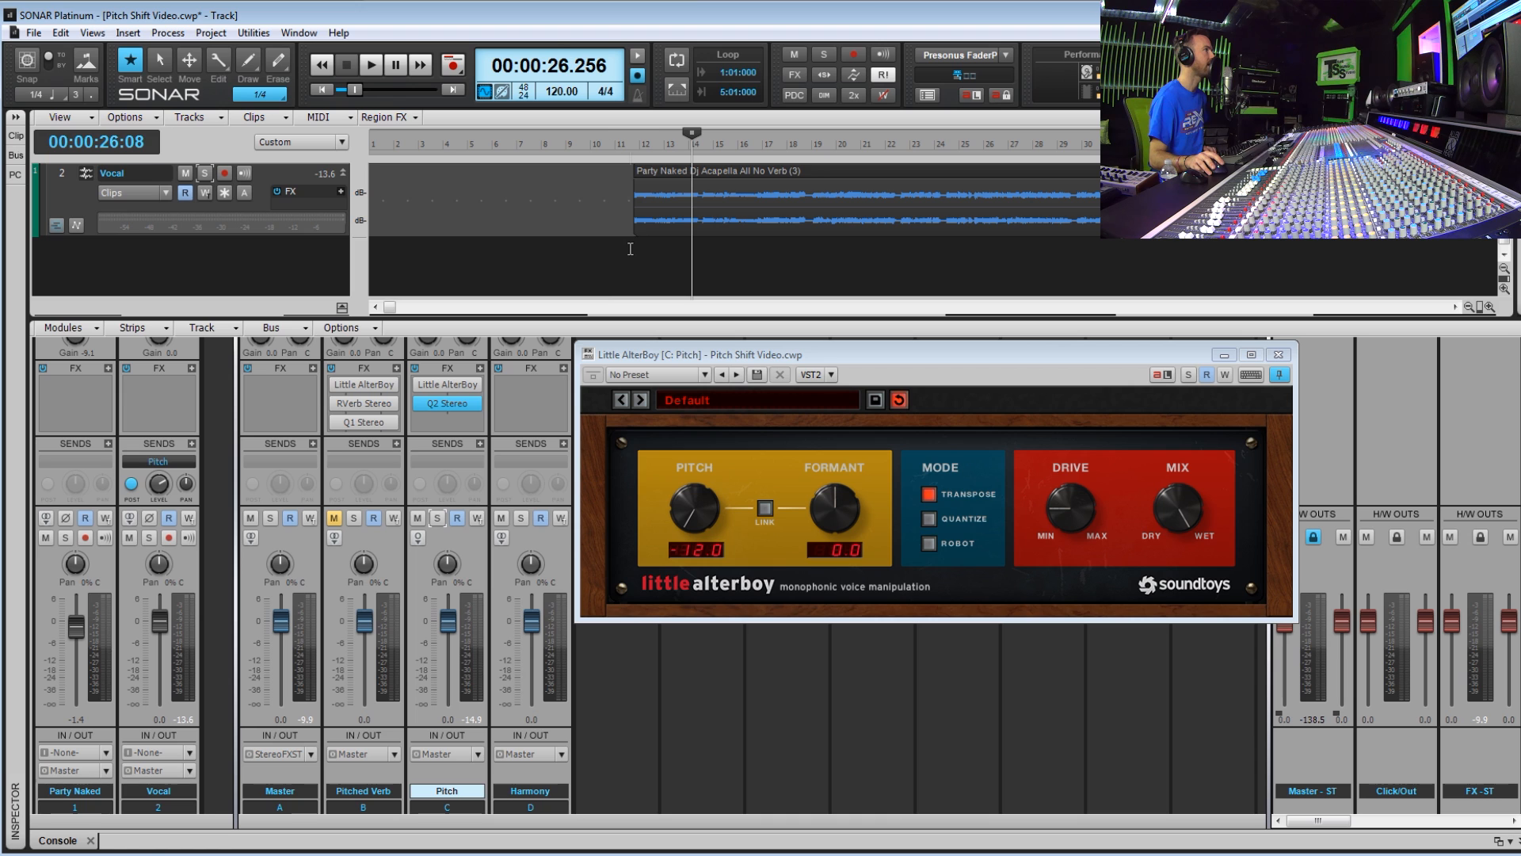
left_click(159, 483)
key("space")
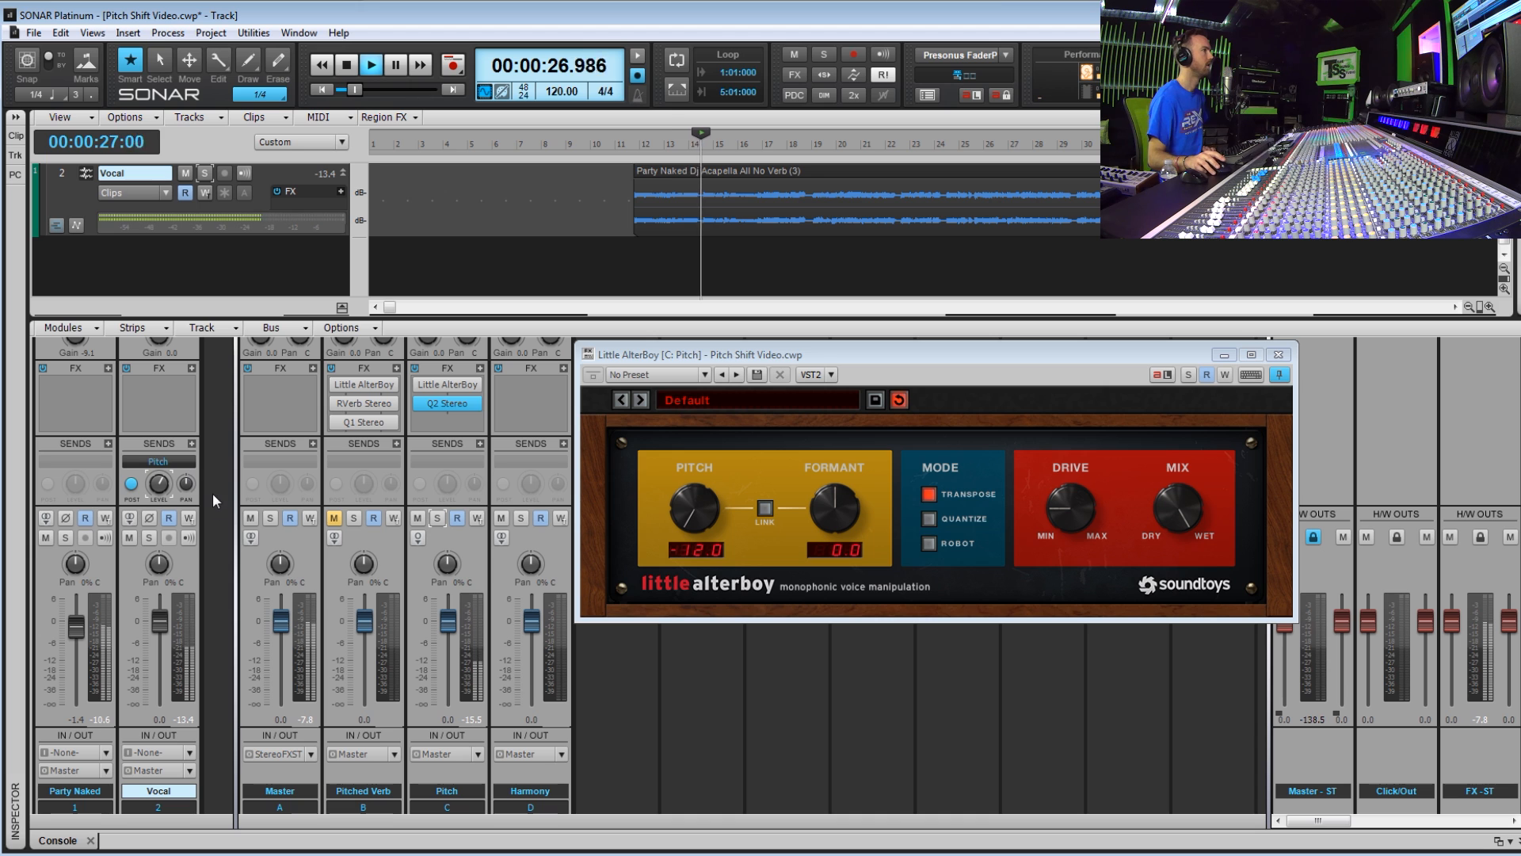
Close Little AlterBoy, return the playhead to the vocal's start, and mute the Pitch bus
left_click(1276, 356)
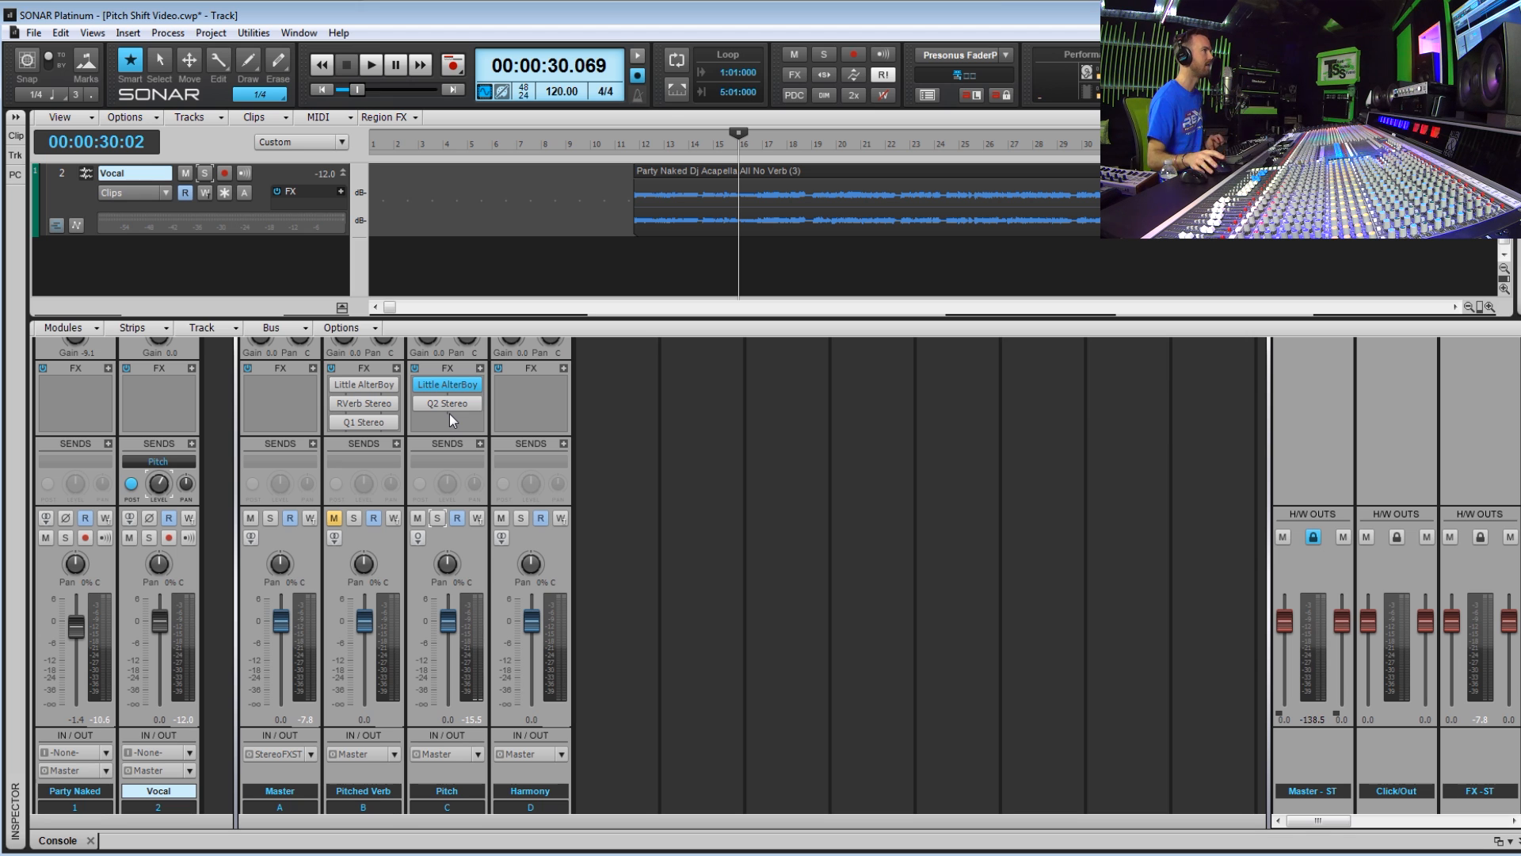
left_click(642, 257)
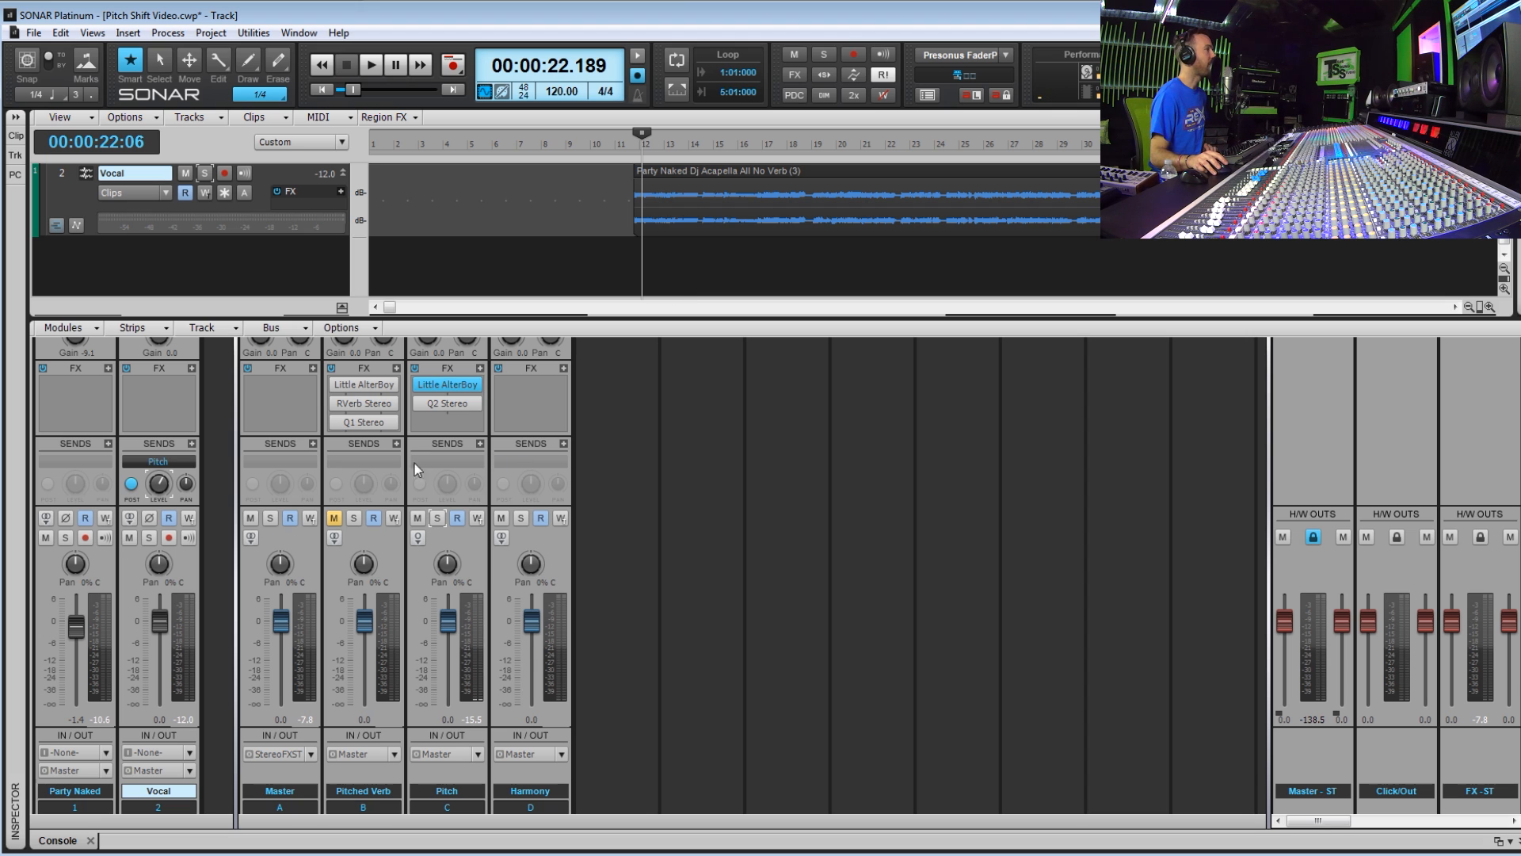
left_click(416, 518)
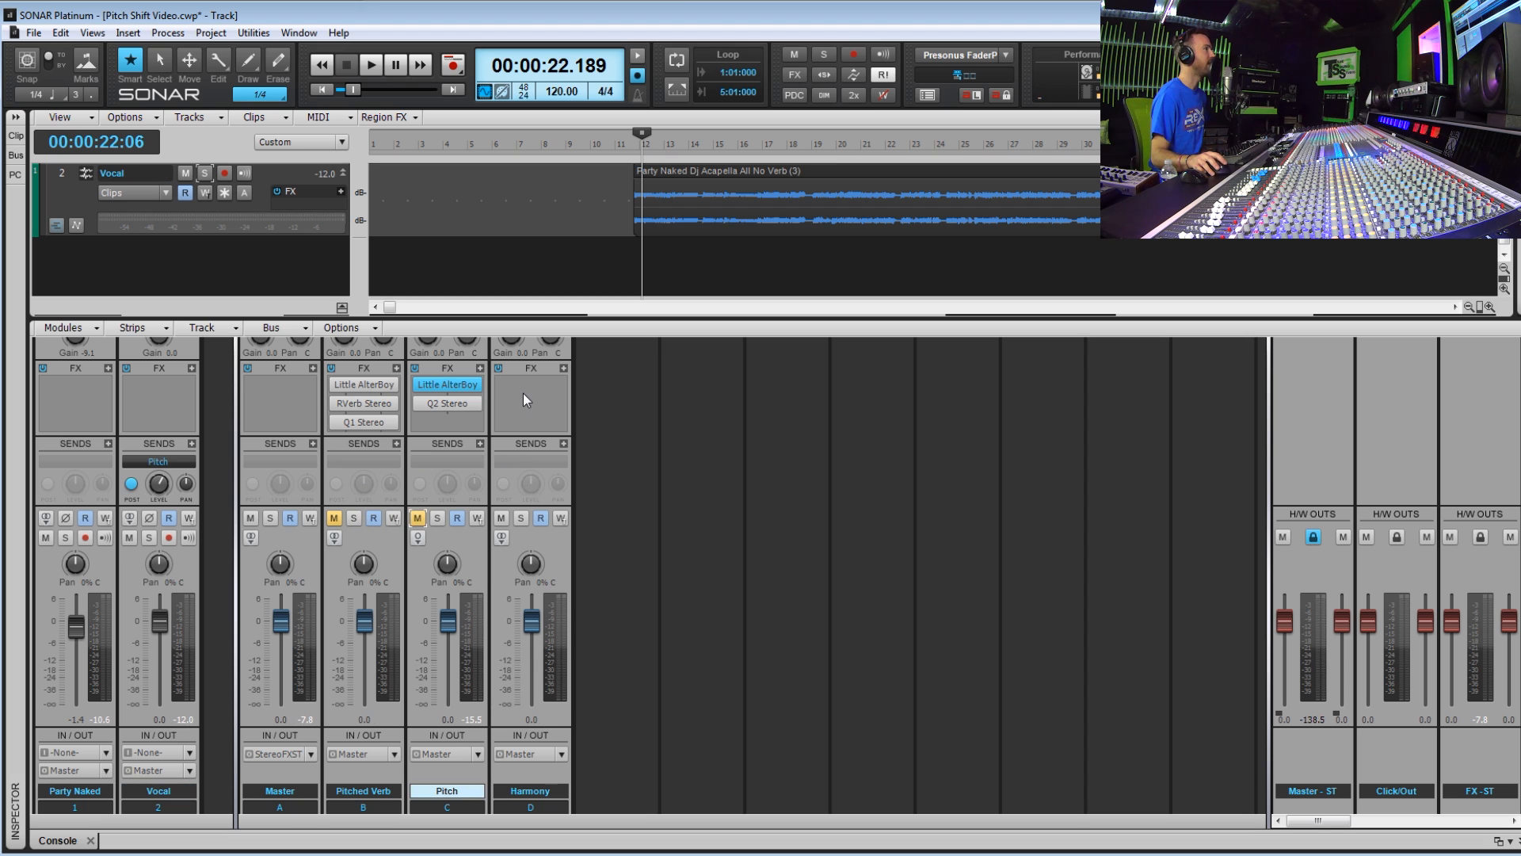
Insert the VST2 effect Little AlterBoy on the Harmony bus
right_click(523, 394)
mouse_move(697, 404)
mouse_move(798, 452)
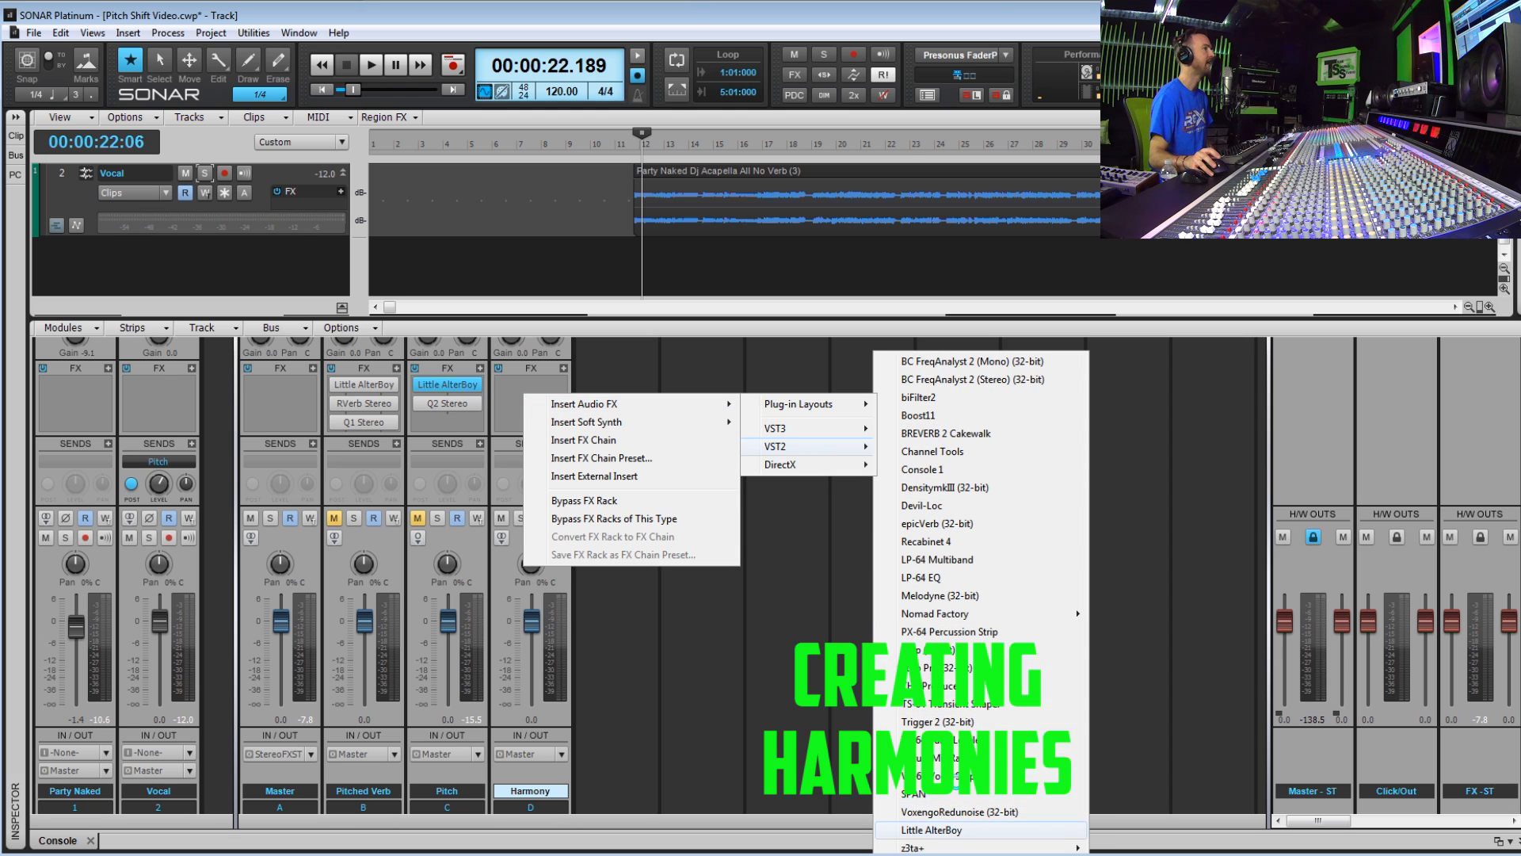
left_click(957, 827)
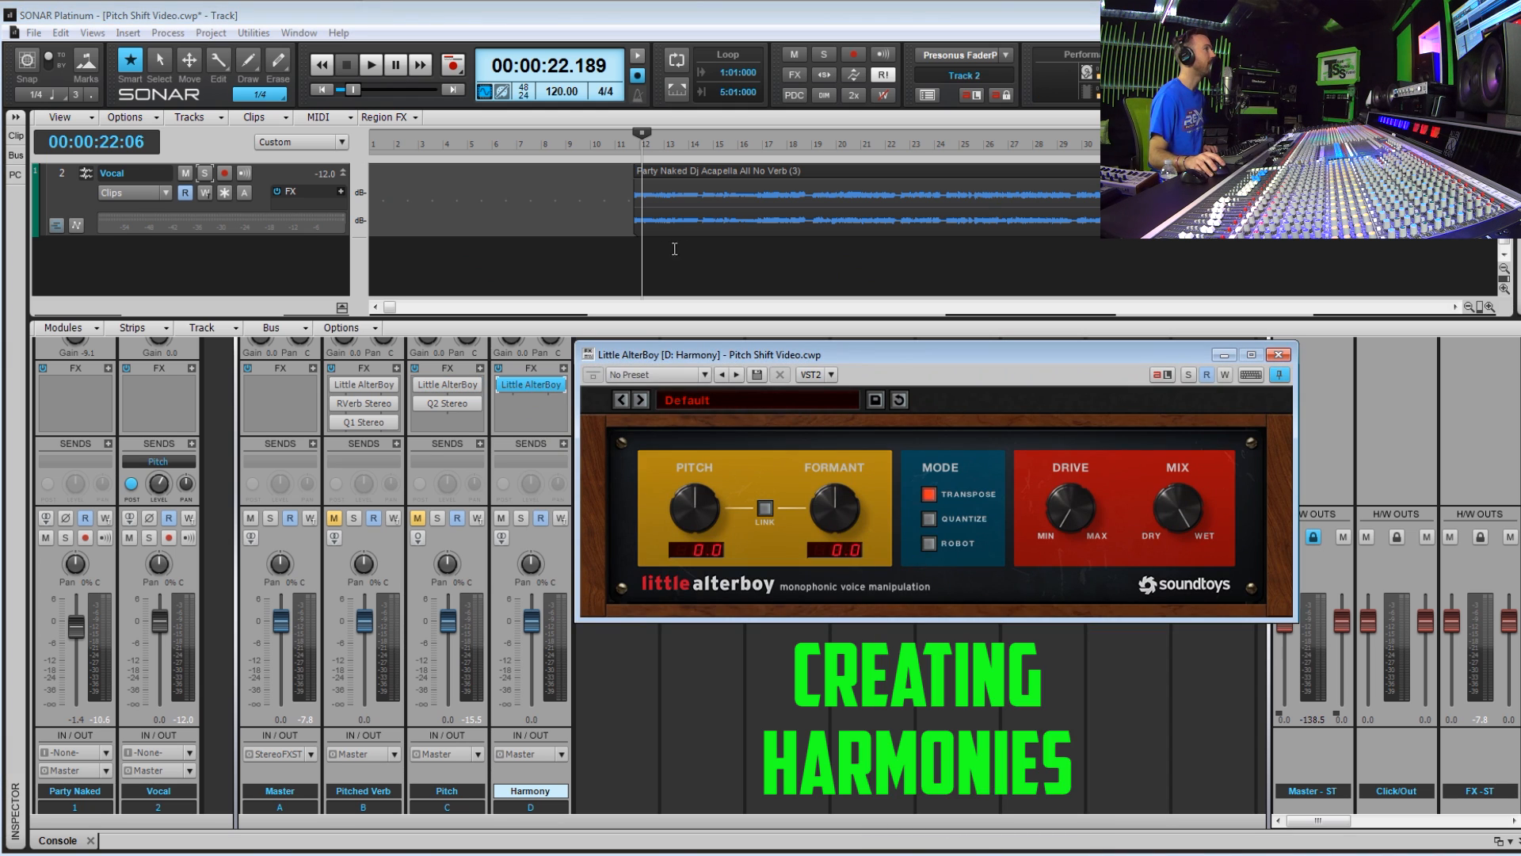
Place the playhead just before the vocal and reroute the Vocal track's send from Pitch to Harmony
left_click(631, 248)
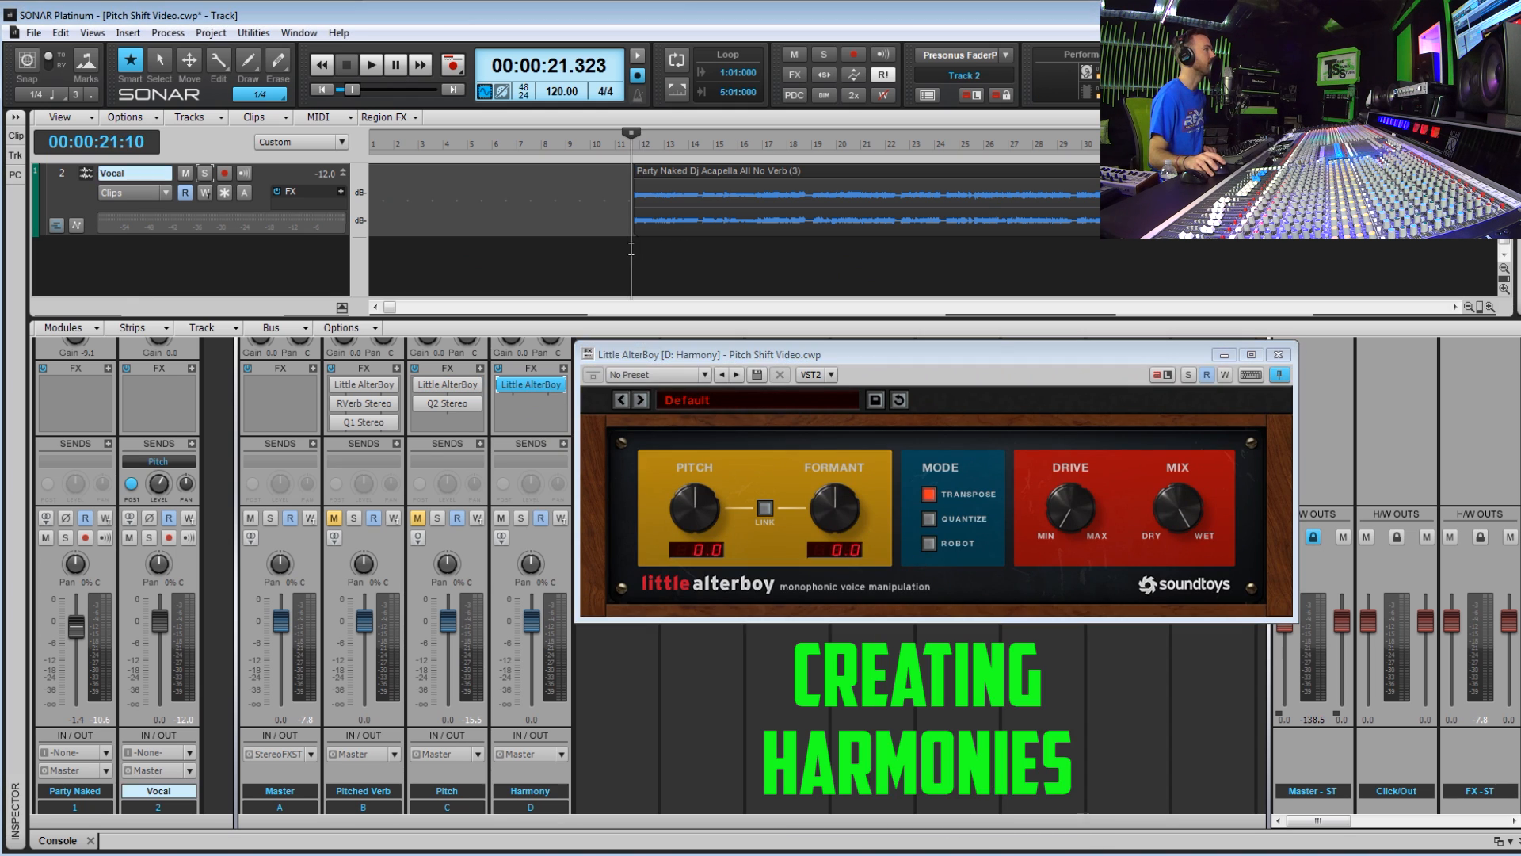
left_click(189, 463)
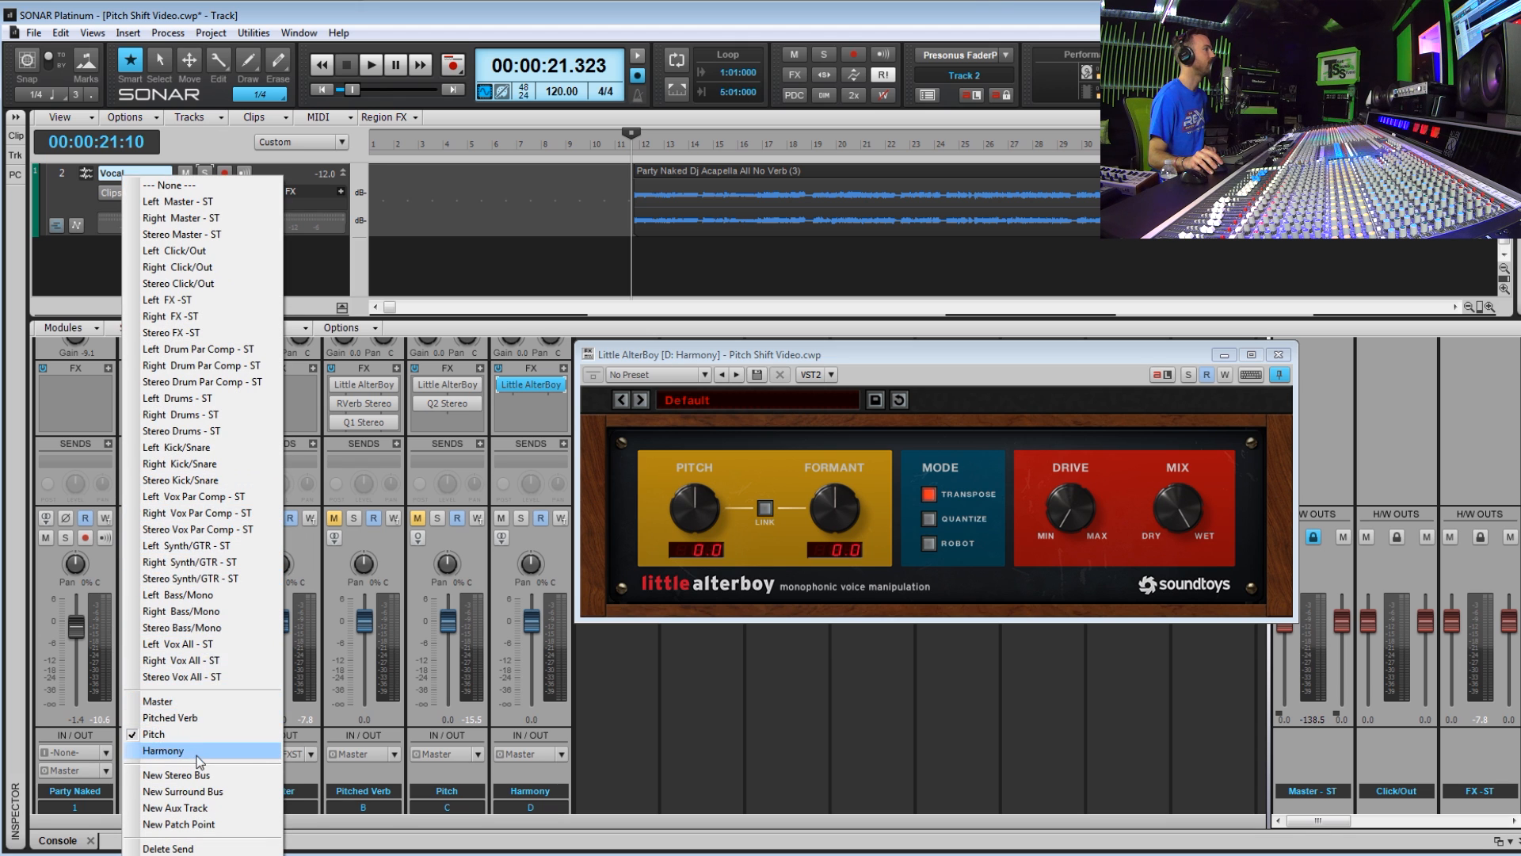
left_click(194, 751)
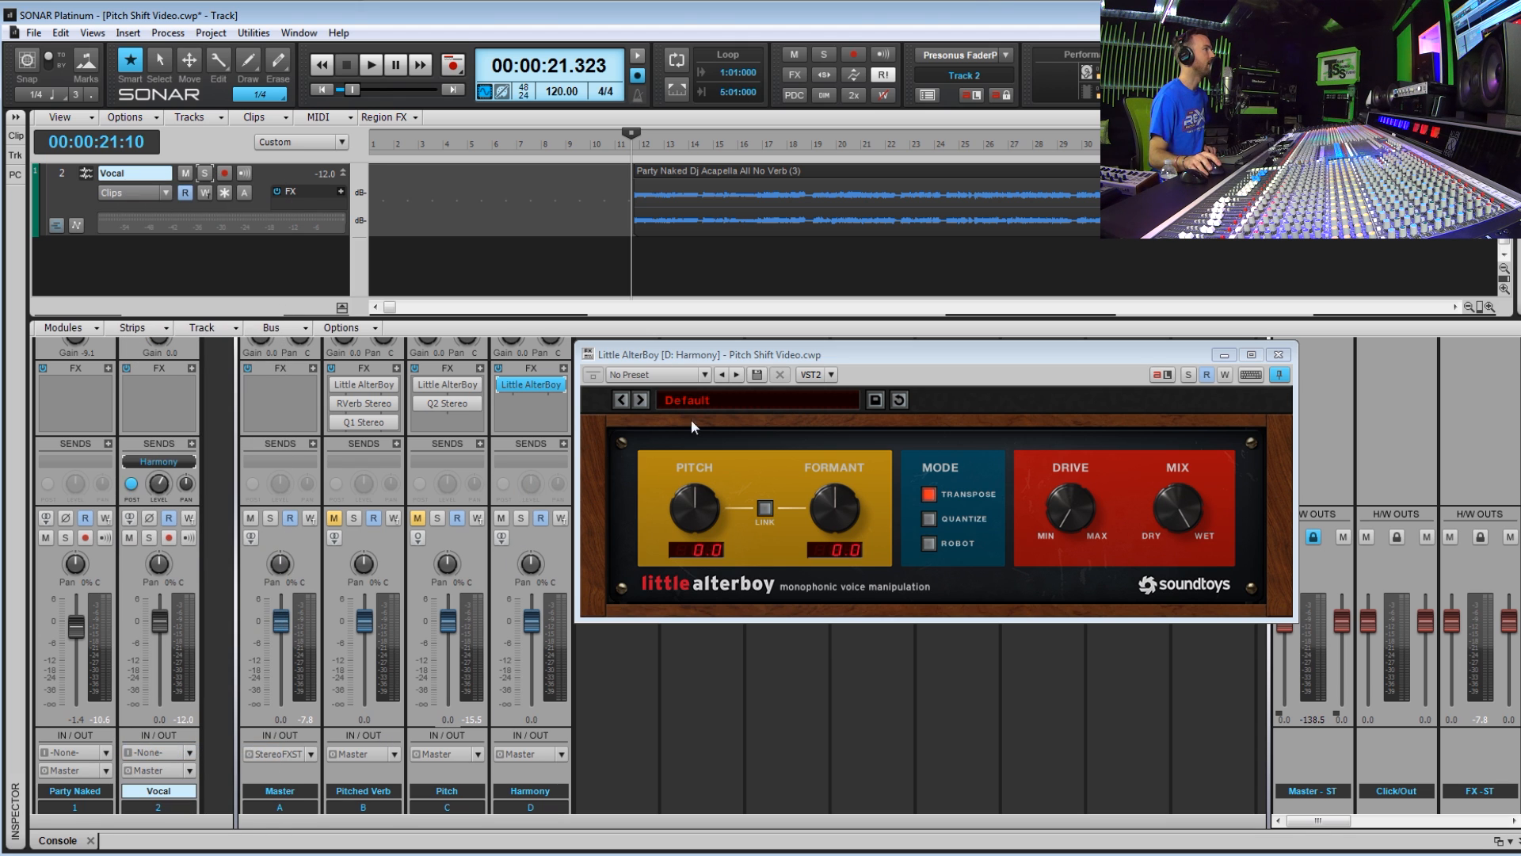
Link pitch and formant in the Harmony bus's Little AlterBoy, set both to 5.0, and return the playhead before the vocal
left_click(765, 514)
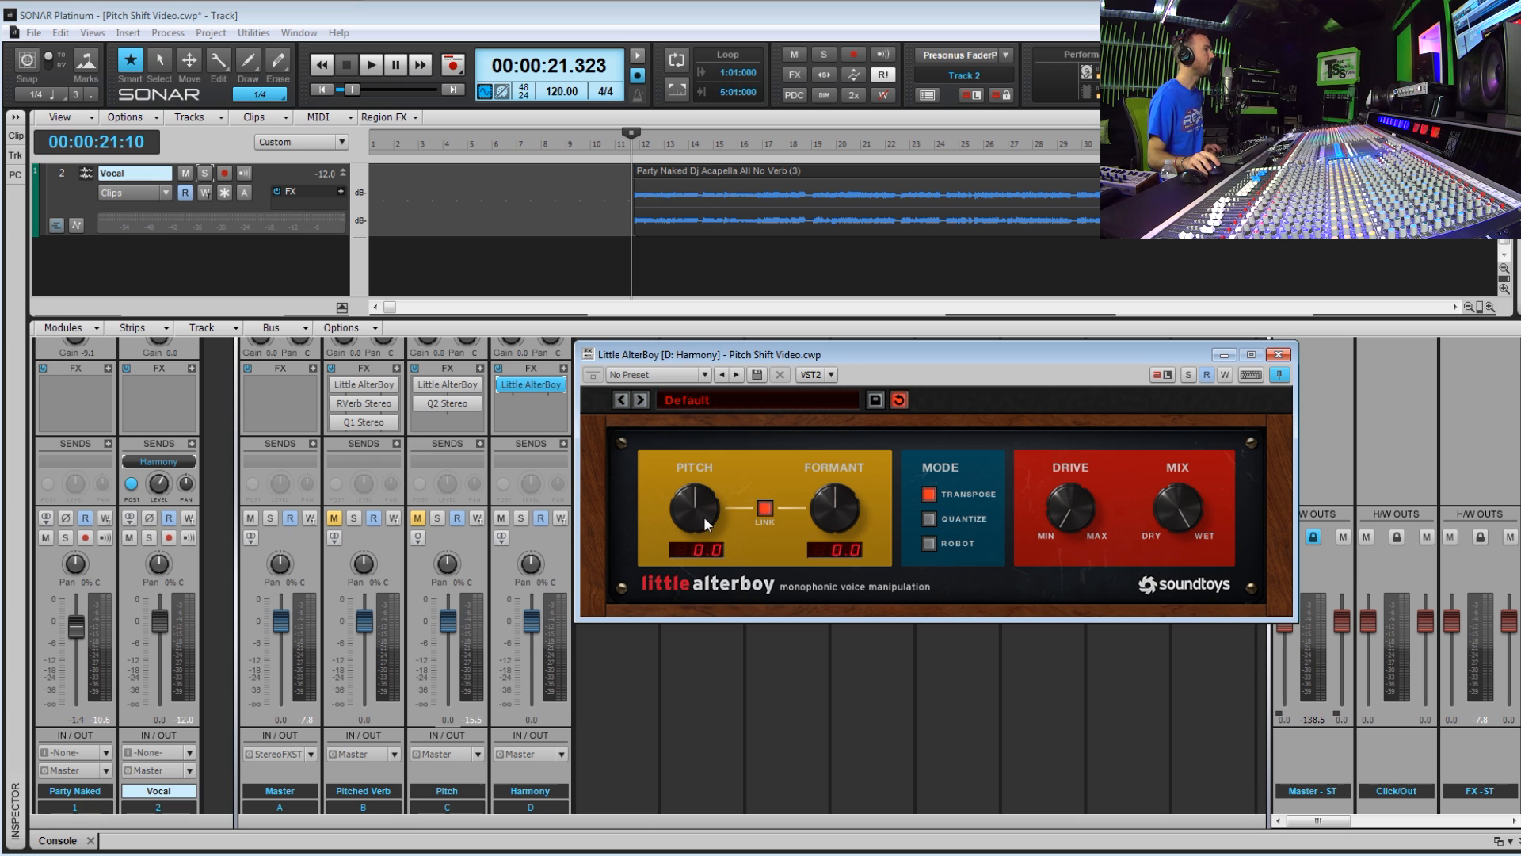
left_click_drag(703, 516, 702, 497)
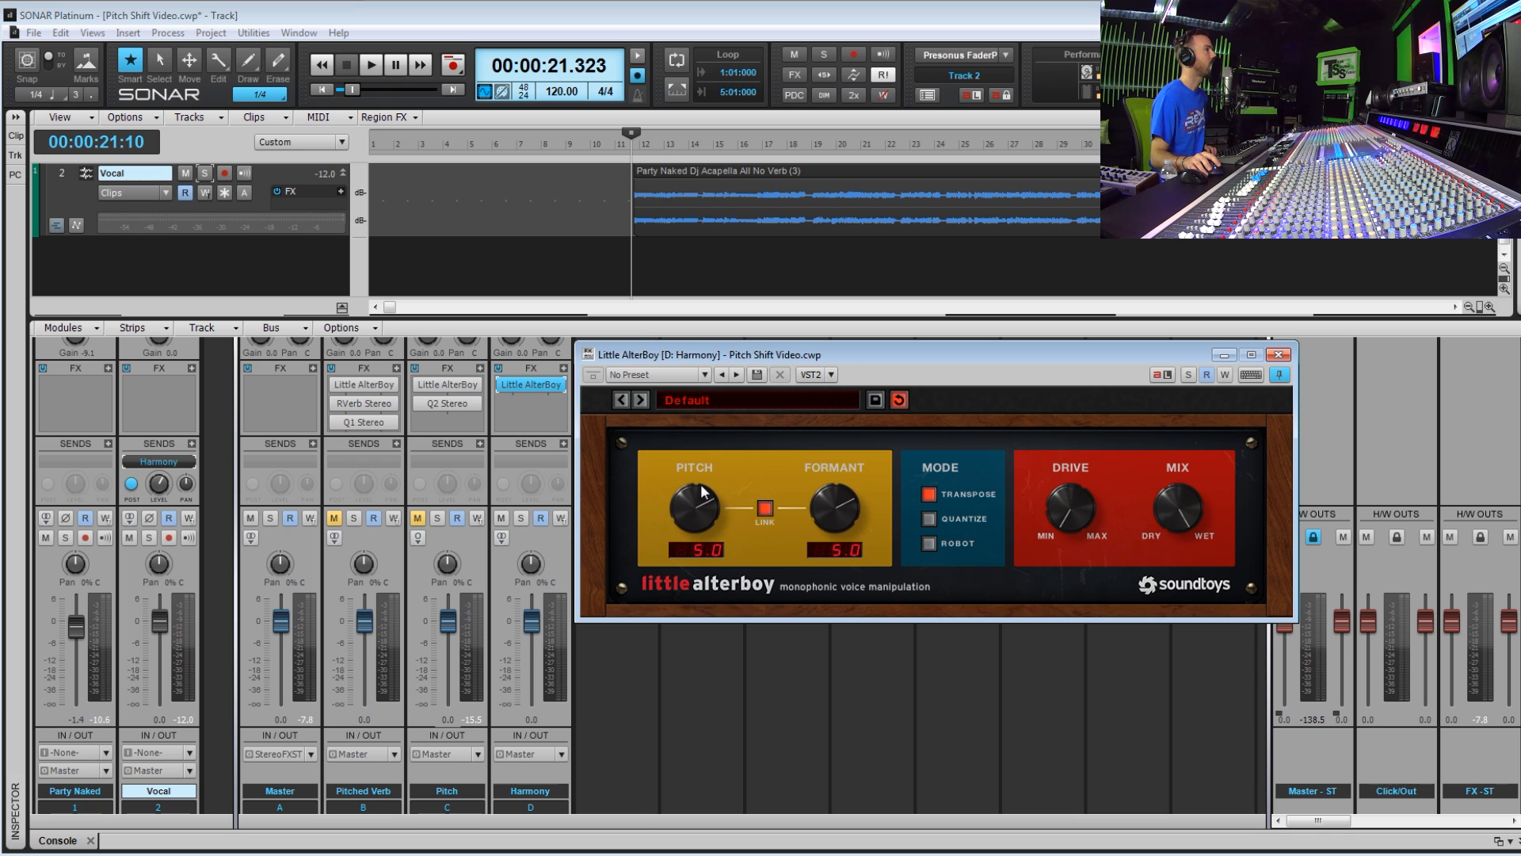
left_click(627, 237)
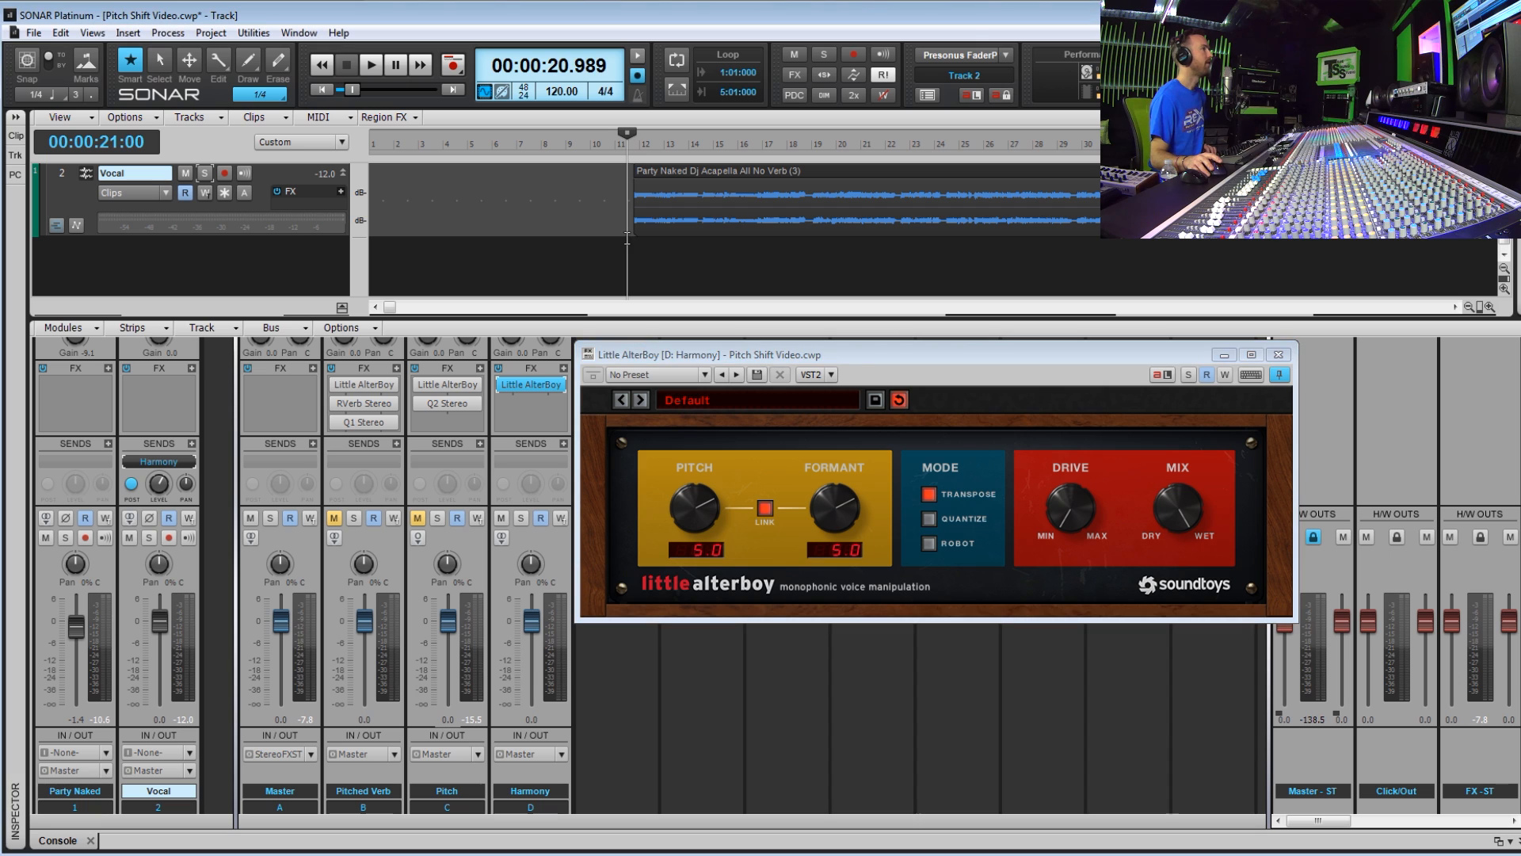
Solo the Vocal track and Harmony bus, and audition the raised harmony against the vocal
left_click(149, 537)
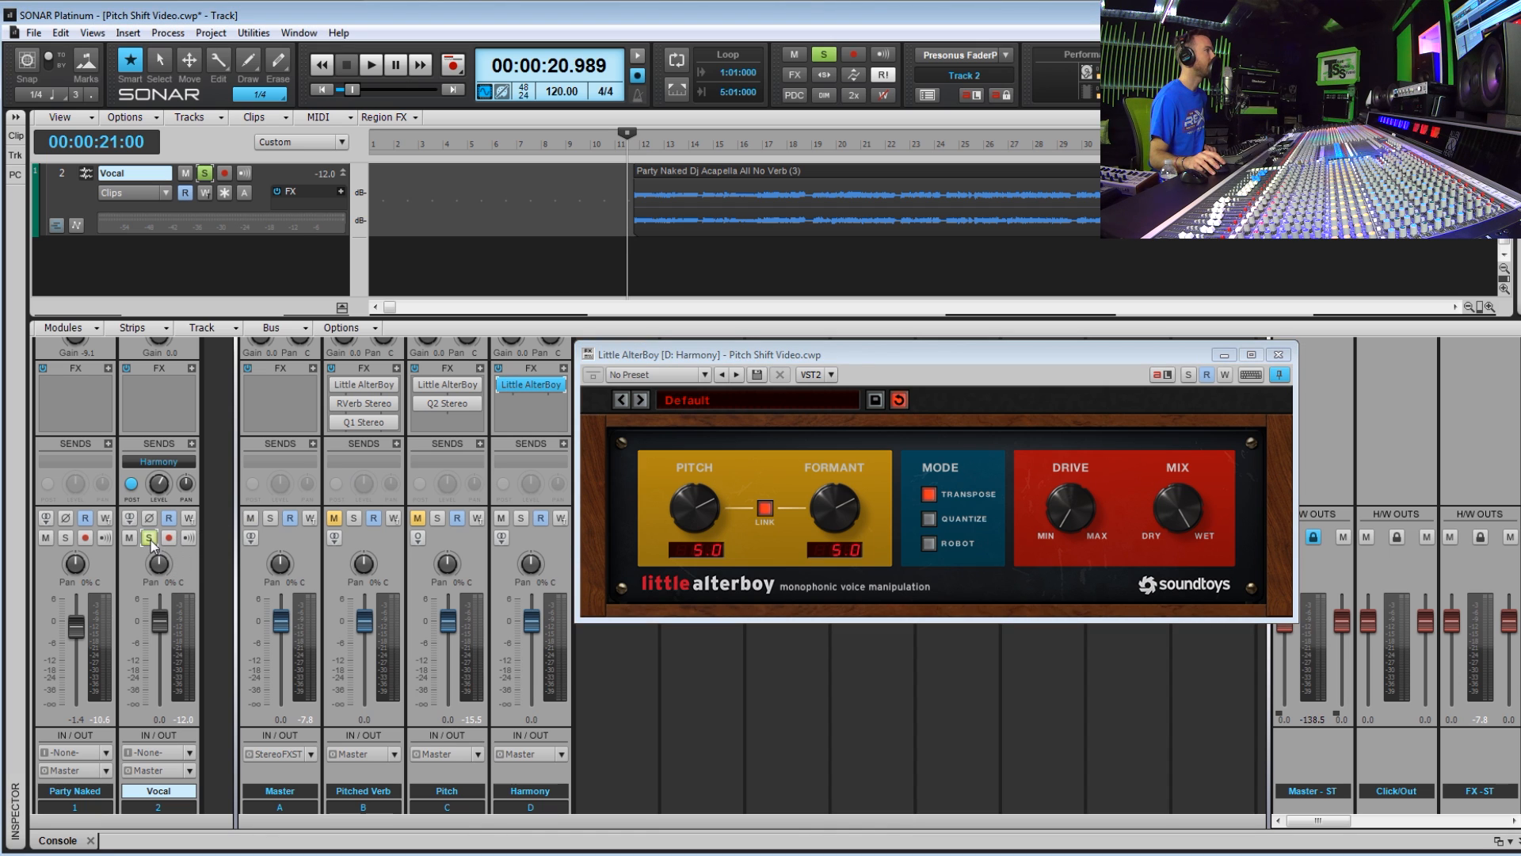
left_click(520, 518)
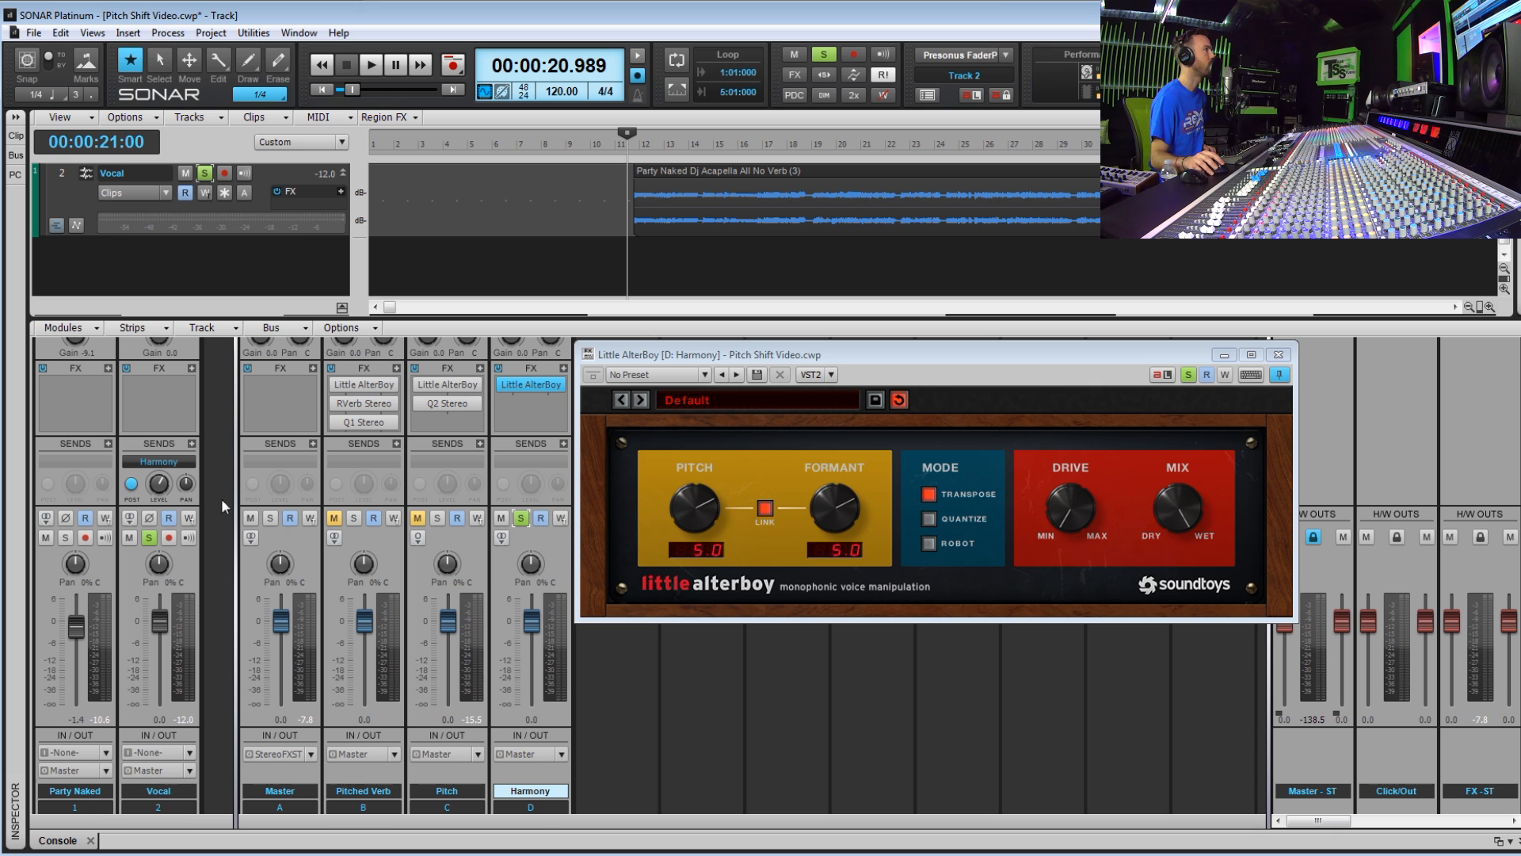
key("space")
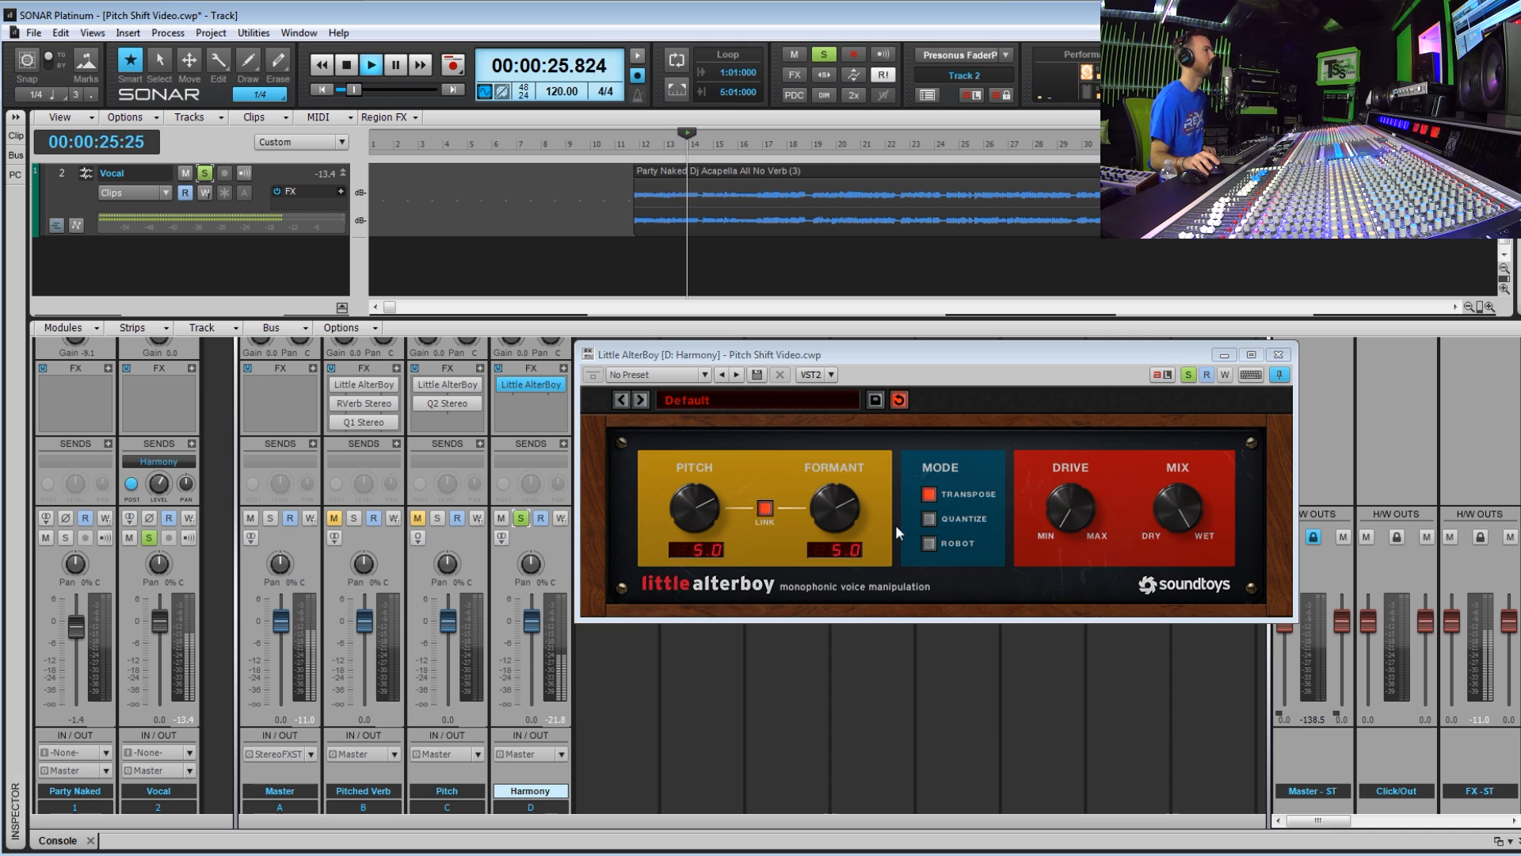
key("space")
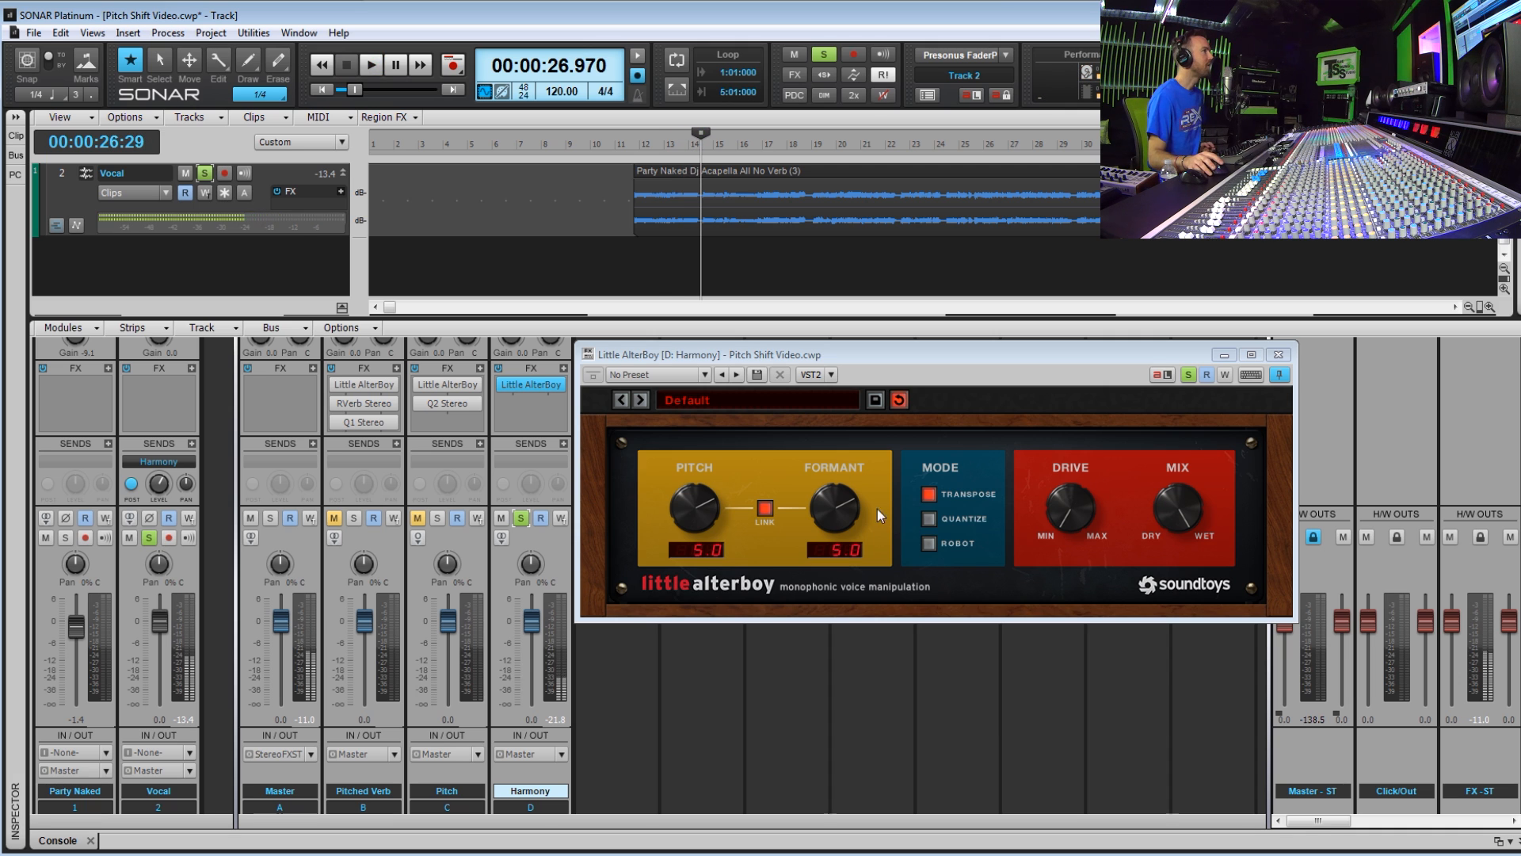
Set the Harmony bus's linked pitch and formant to 7.0 and audition the harmony from the vocal's start
left_click(635, 262)
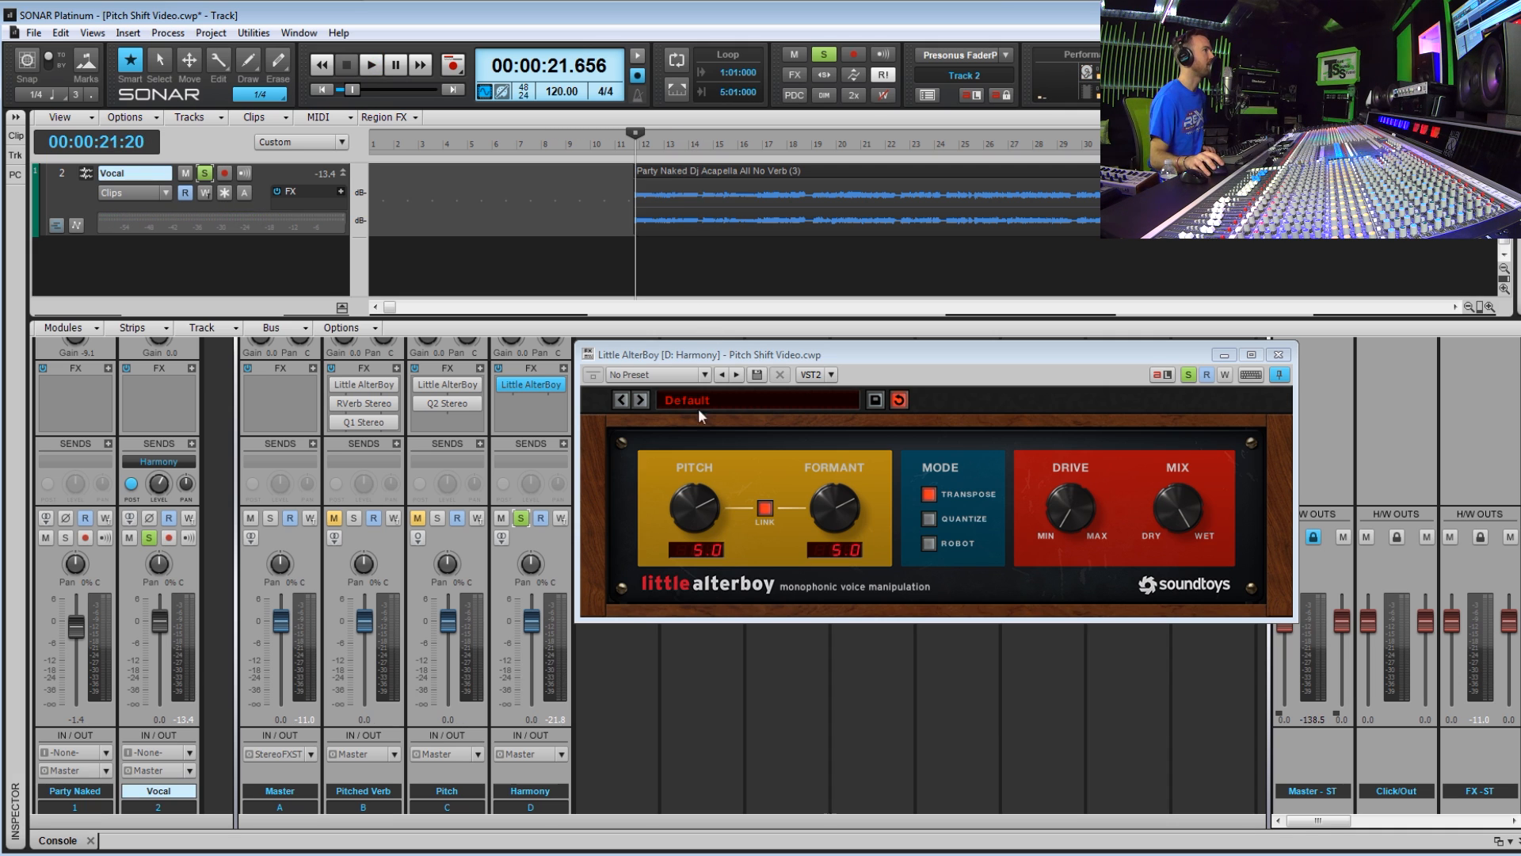
left_click_drag(707, 519, 703, 502)
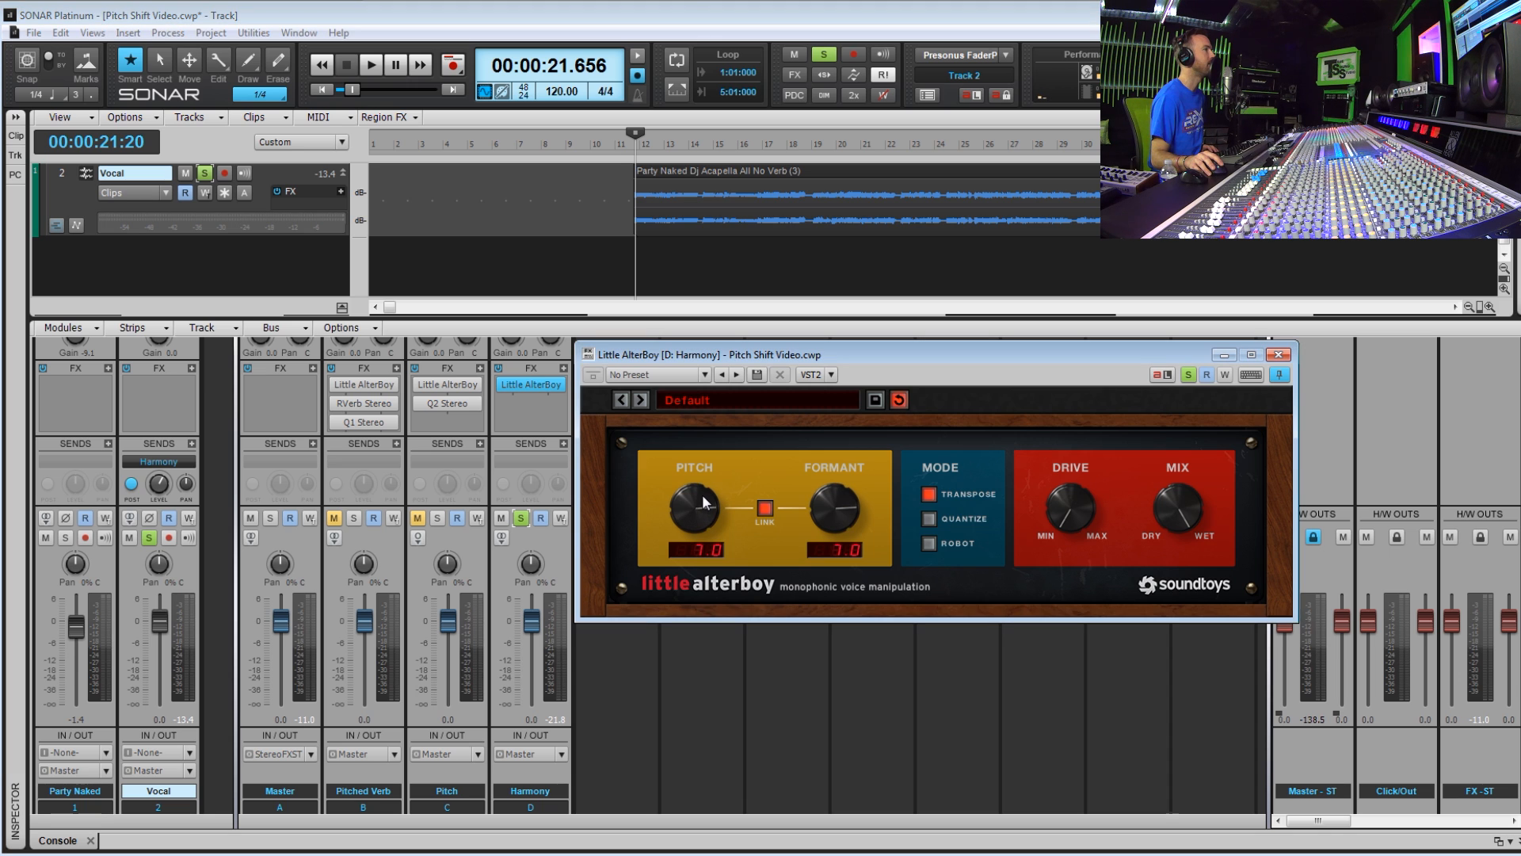
left_click(632, 244)
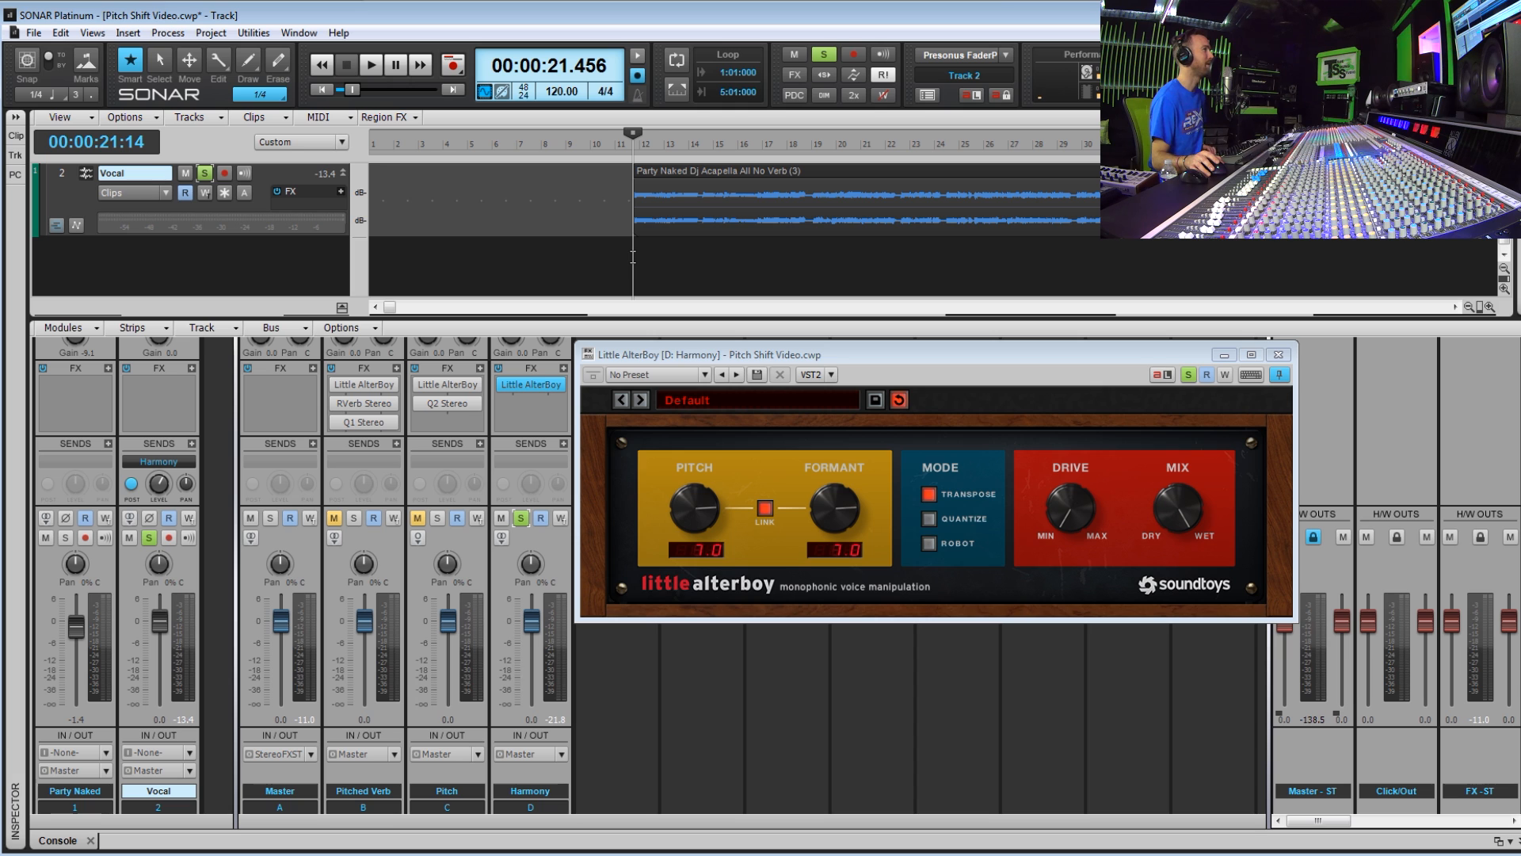
key("space")
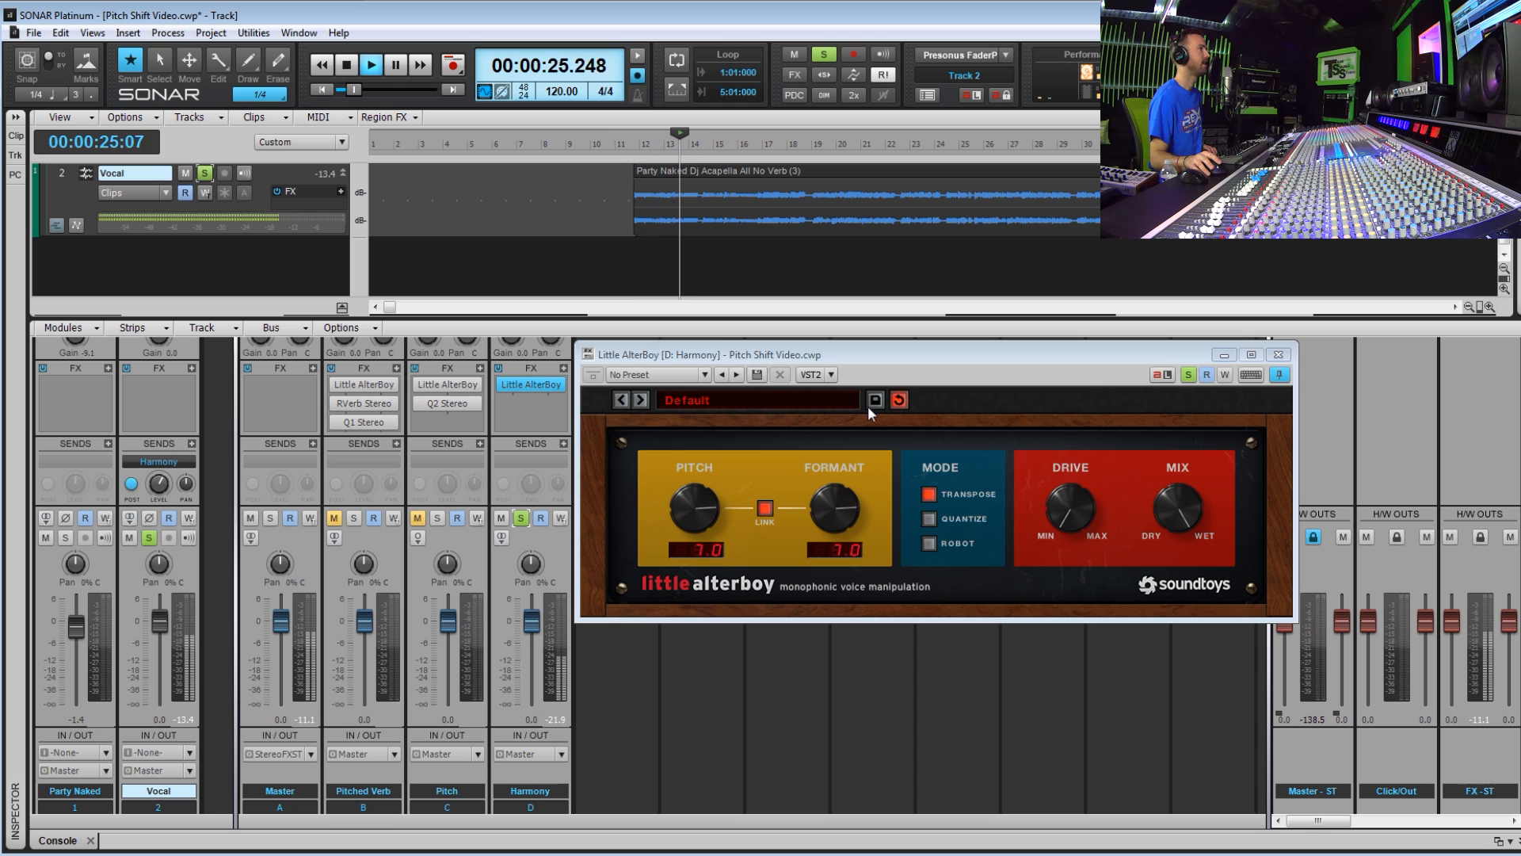
key("space")
left_click(628, 253)
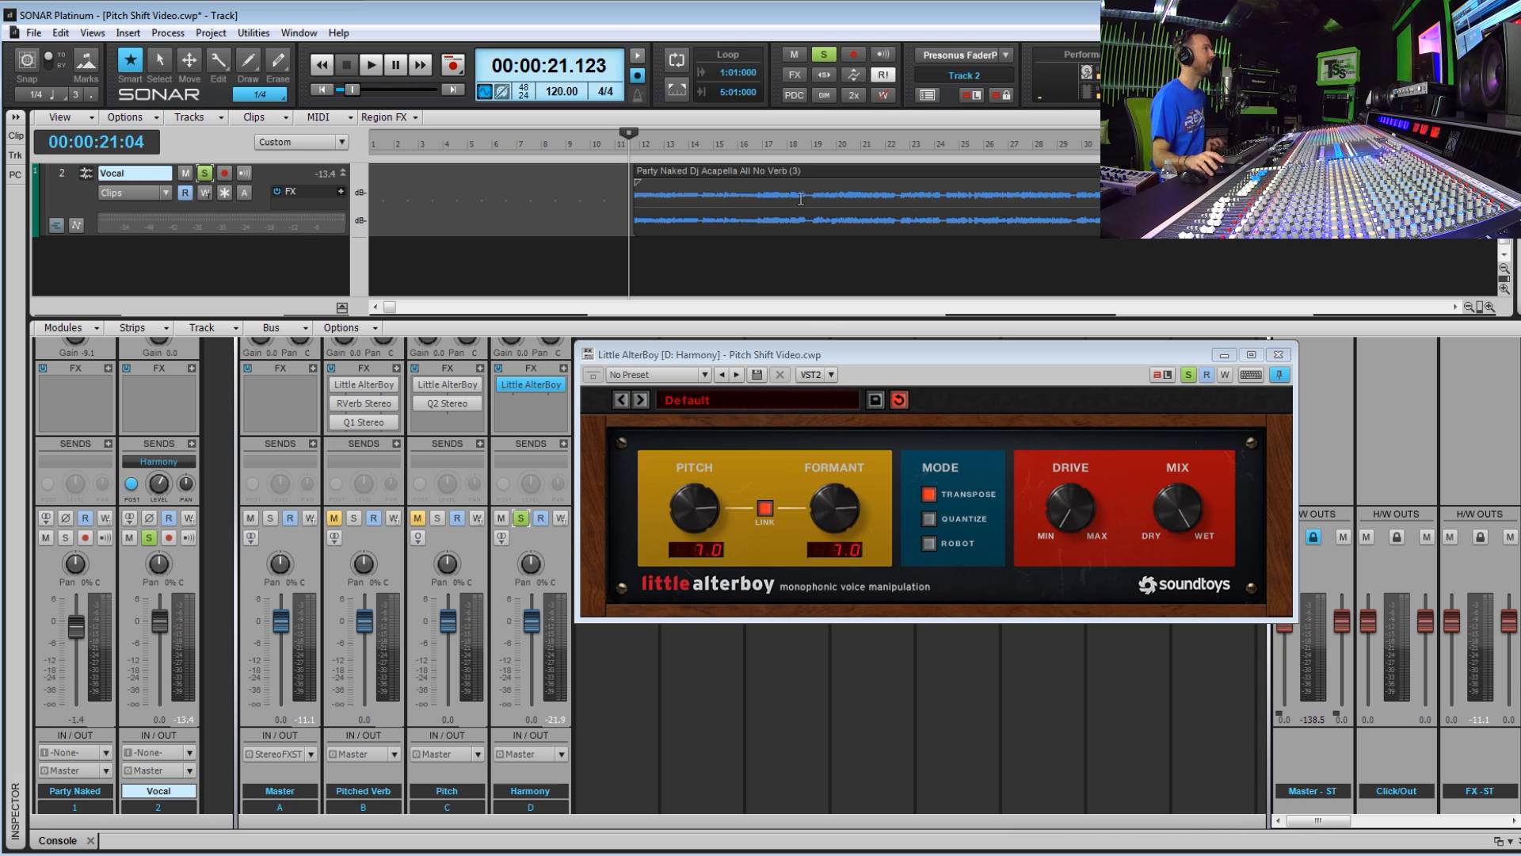
Unsolo the Vocal track and Harmony bus, and fine-tune the Vocal's Harmony send while playing the full mix
key("space")
key("space")
scroll(629, 254, "up", 1)
key("space")
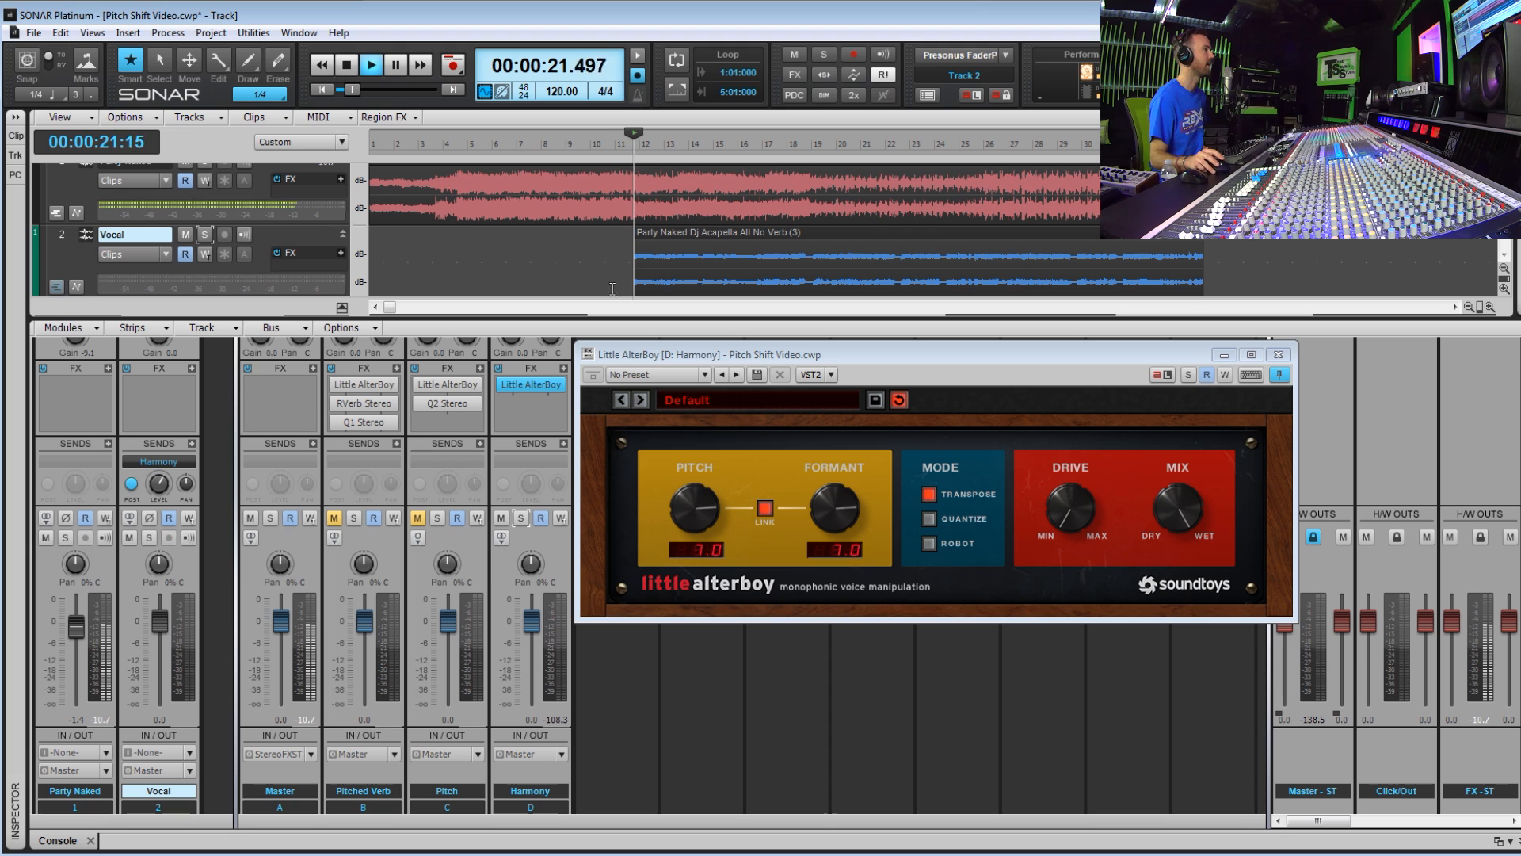
left_click_drag(159, 484, 158, 490)
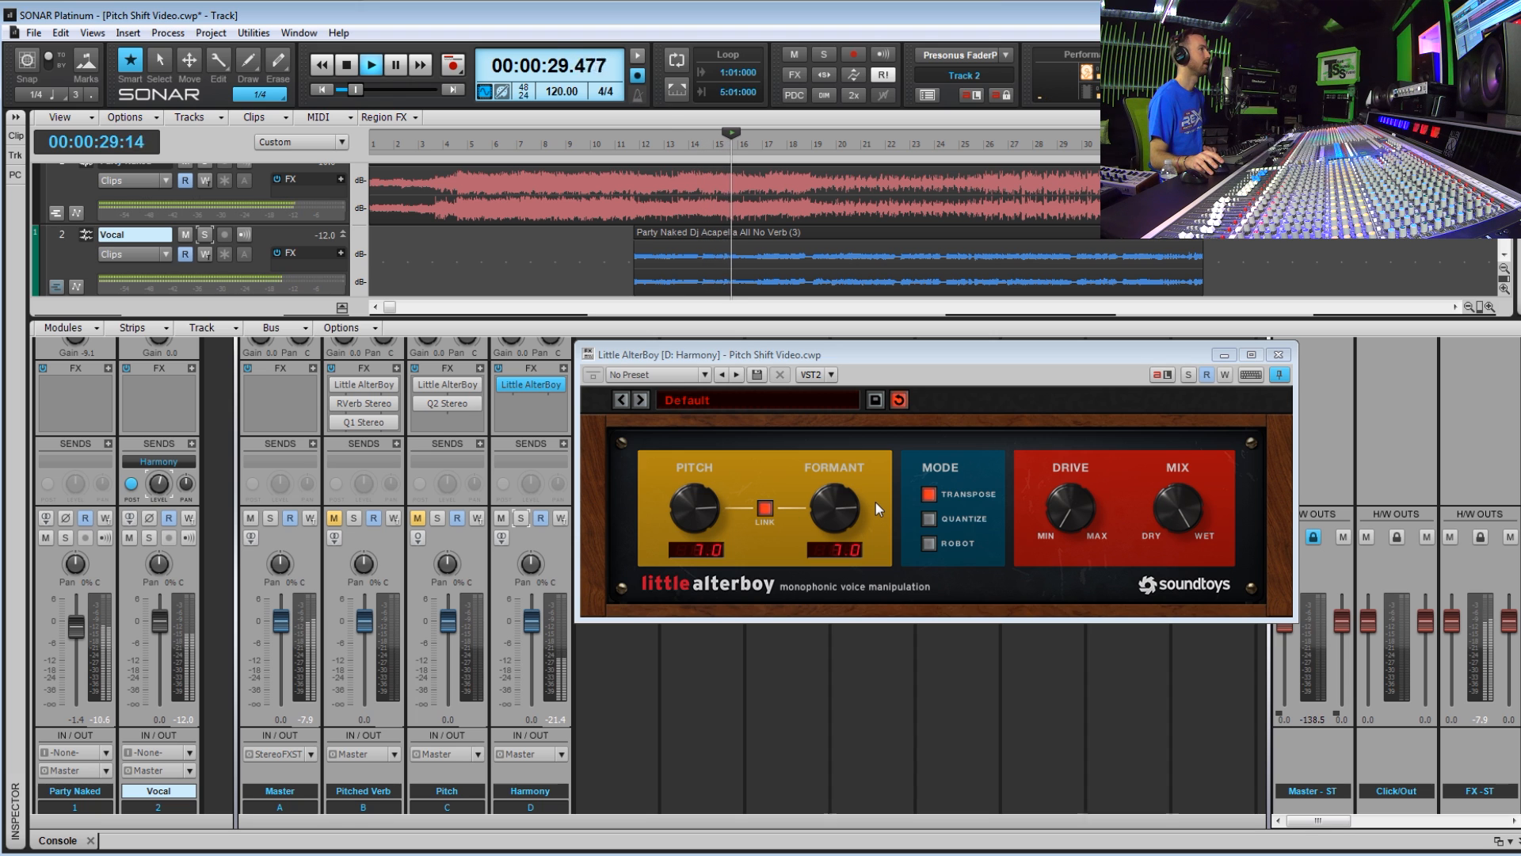
key("space")
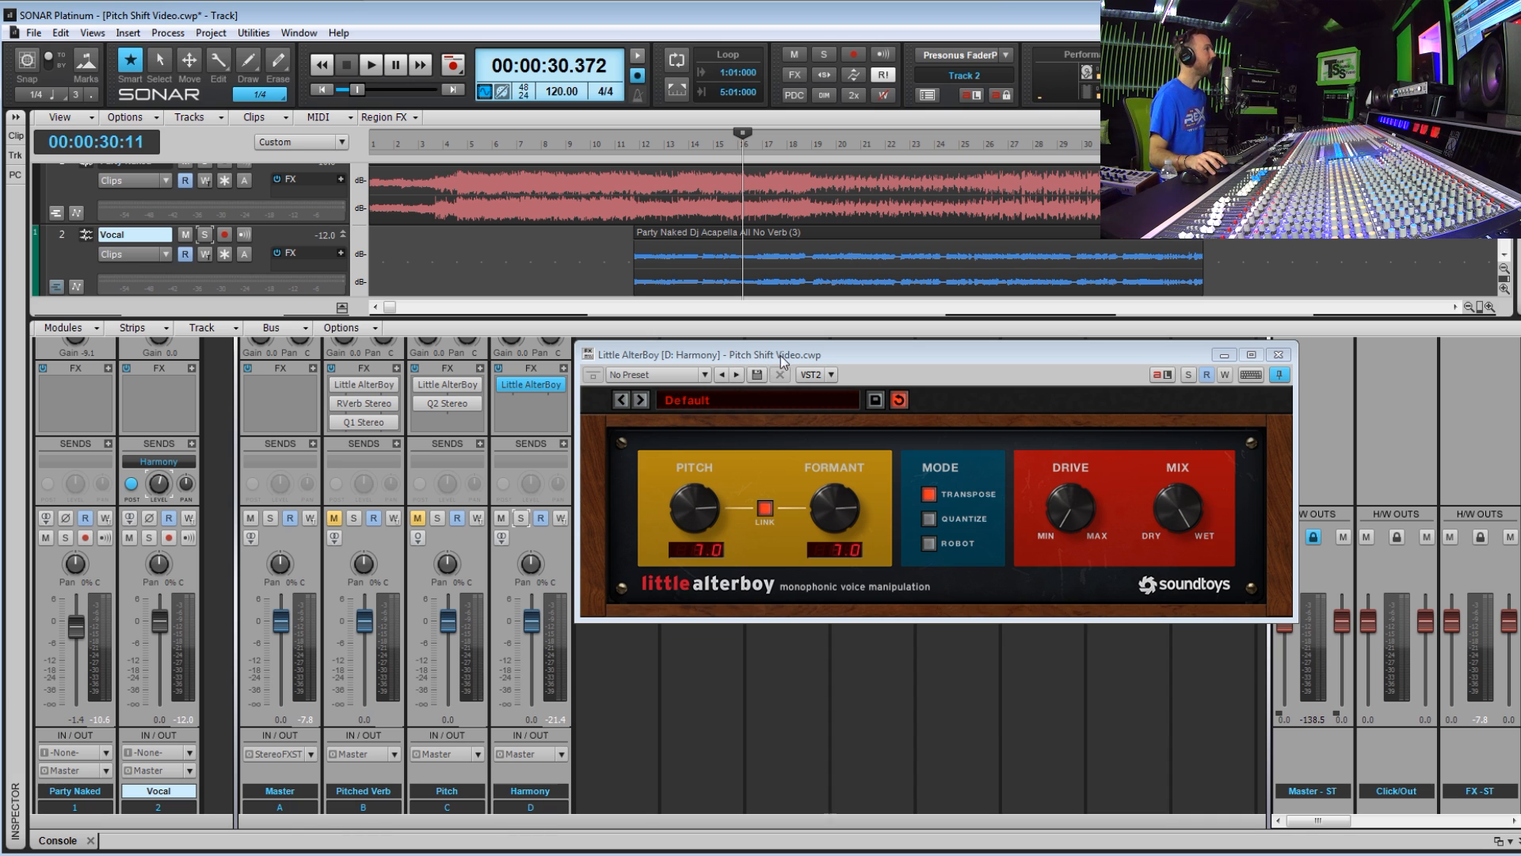
Insert the VST3 pitch-shift effect Auto-Tune EFX 3 after Little AlterBoy on the Harmony bus and move its window clear
left_click_drag(777, 359, 788, 353)
right_click(517, 412)
mouse_move(576, 424)
mouse_move(828, 449)
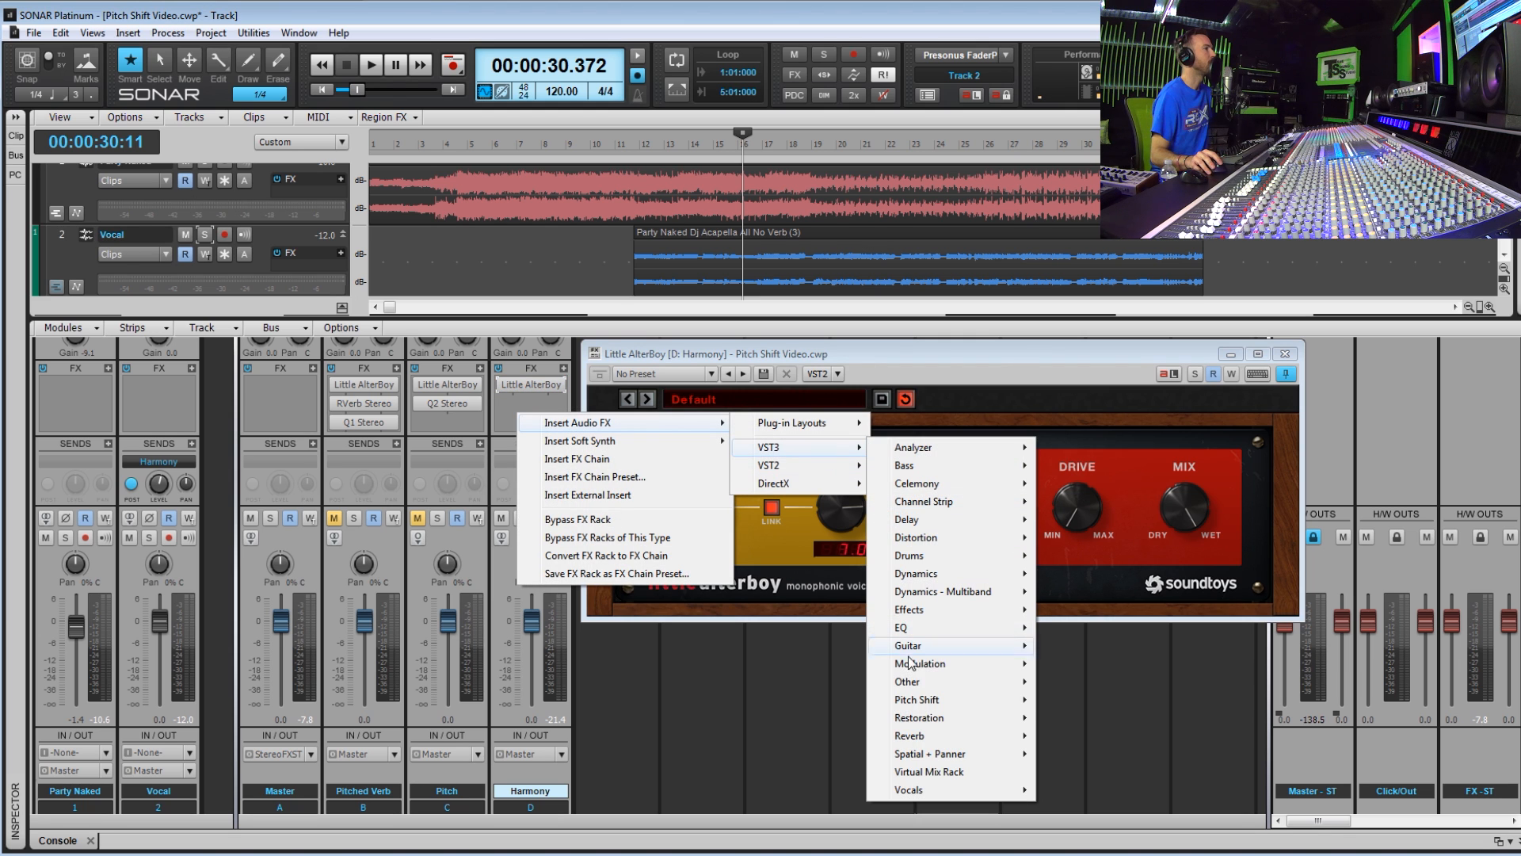
mouse_move(982, 700)
left_click(1103, 701)
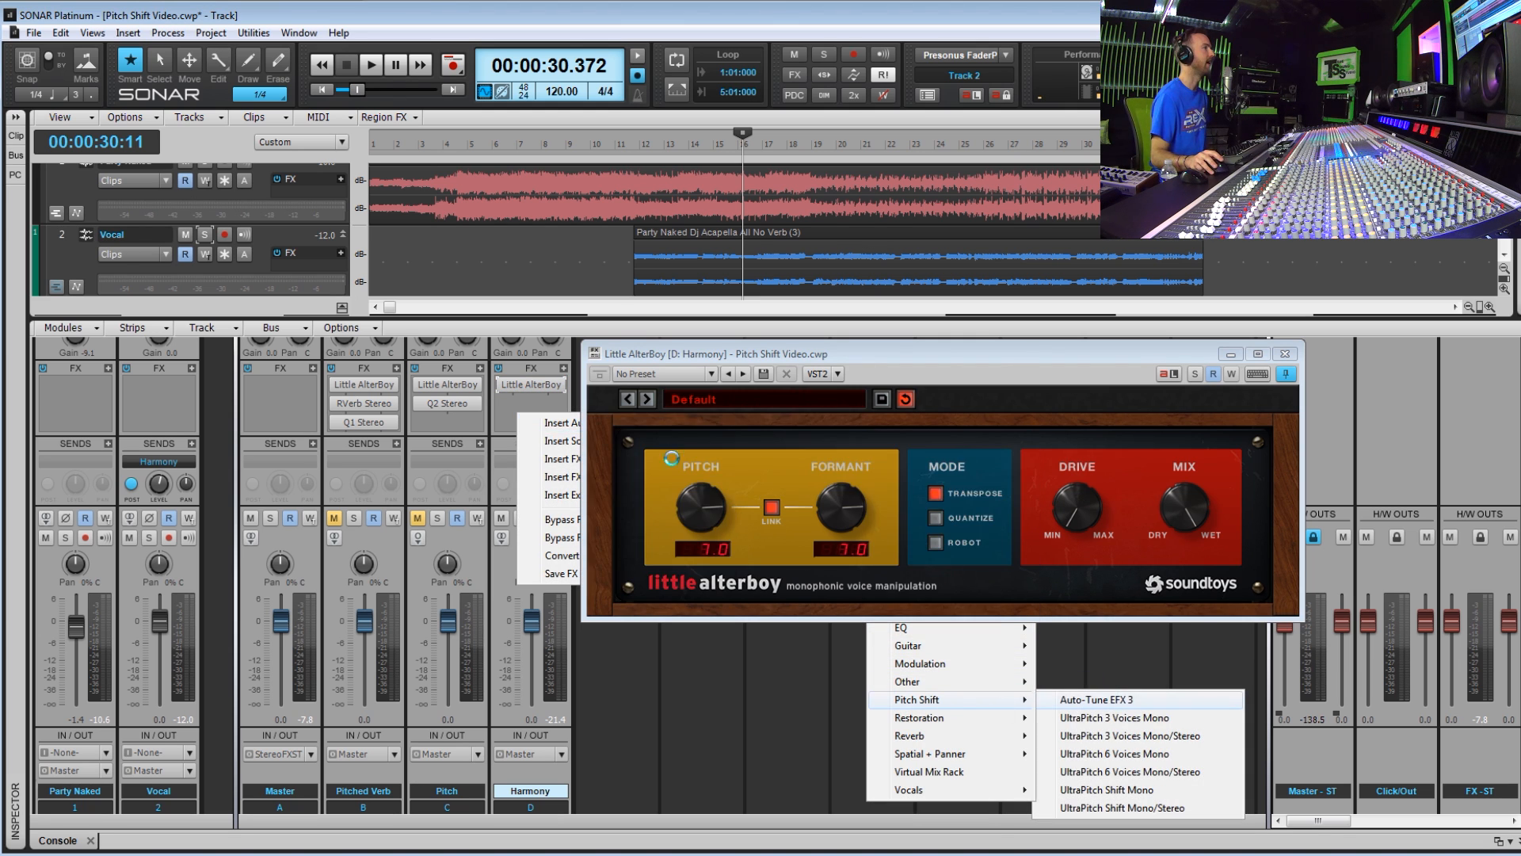
left_click_drag(768, 355, 886, 292)
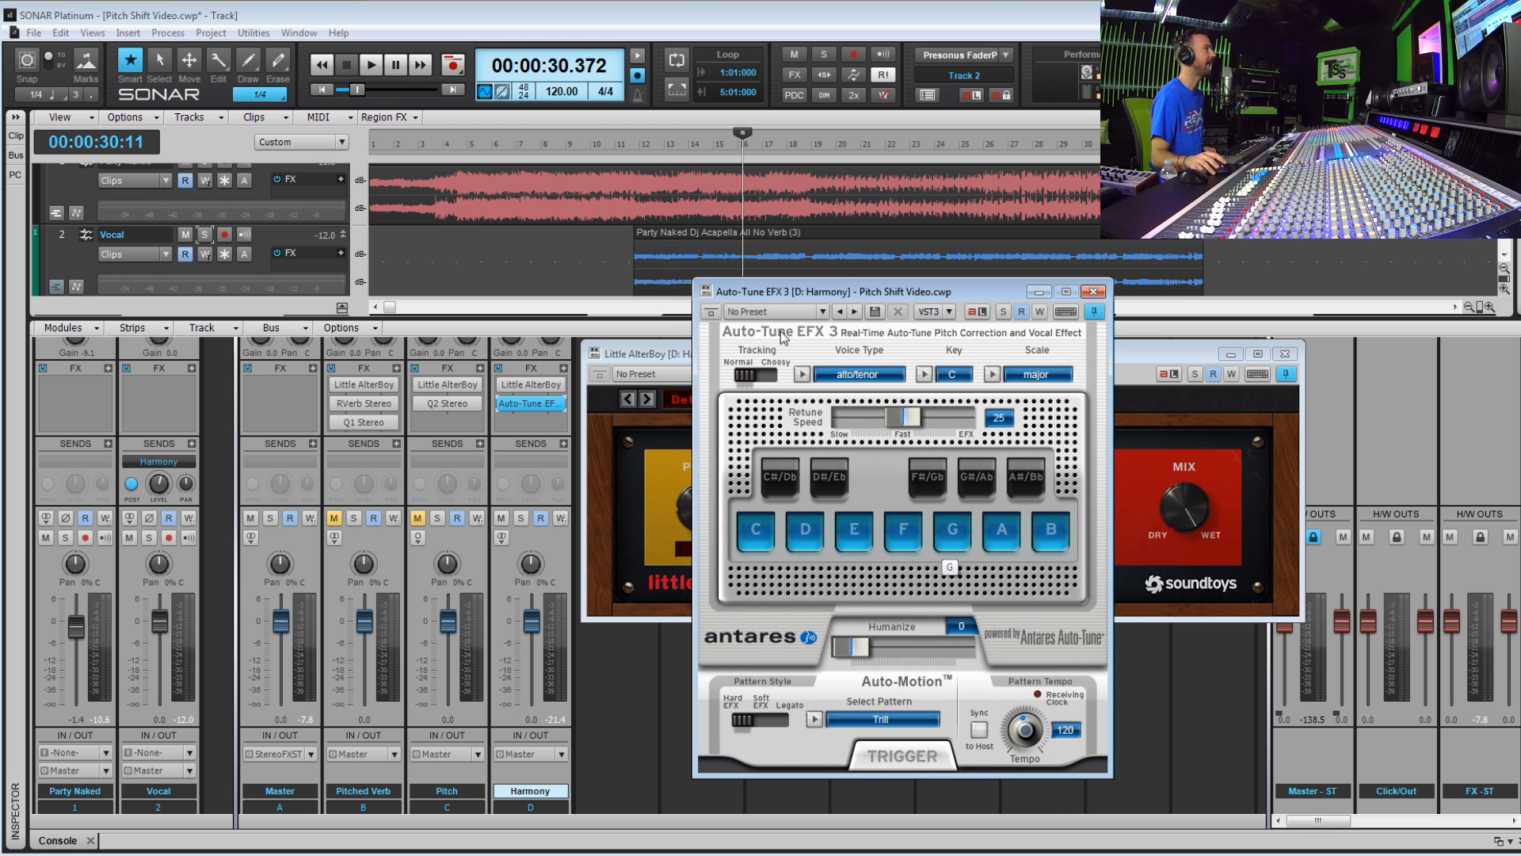
Close both Harmony bus plug-in windows, return the playhead to just before the vocal clip, and mute the Harmony bus
left_click(1093, 291)
left_click(1285, 354)
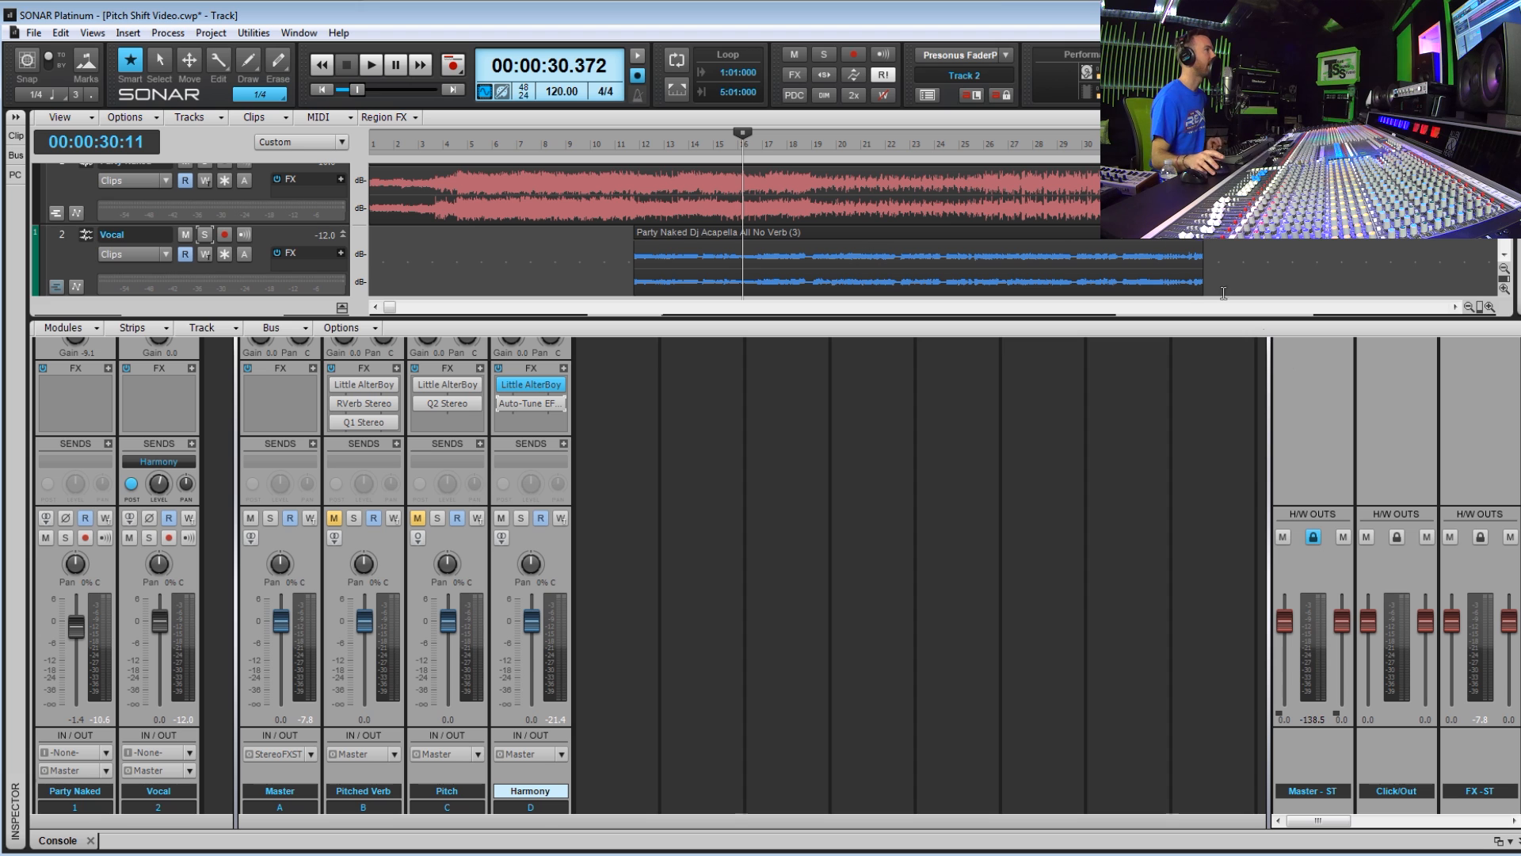
left_click(630, 257)
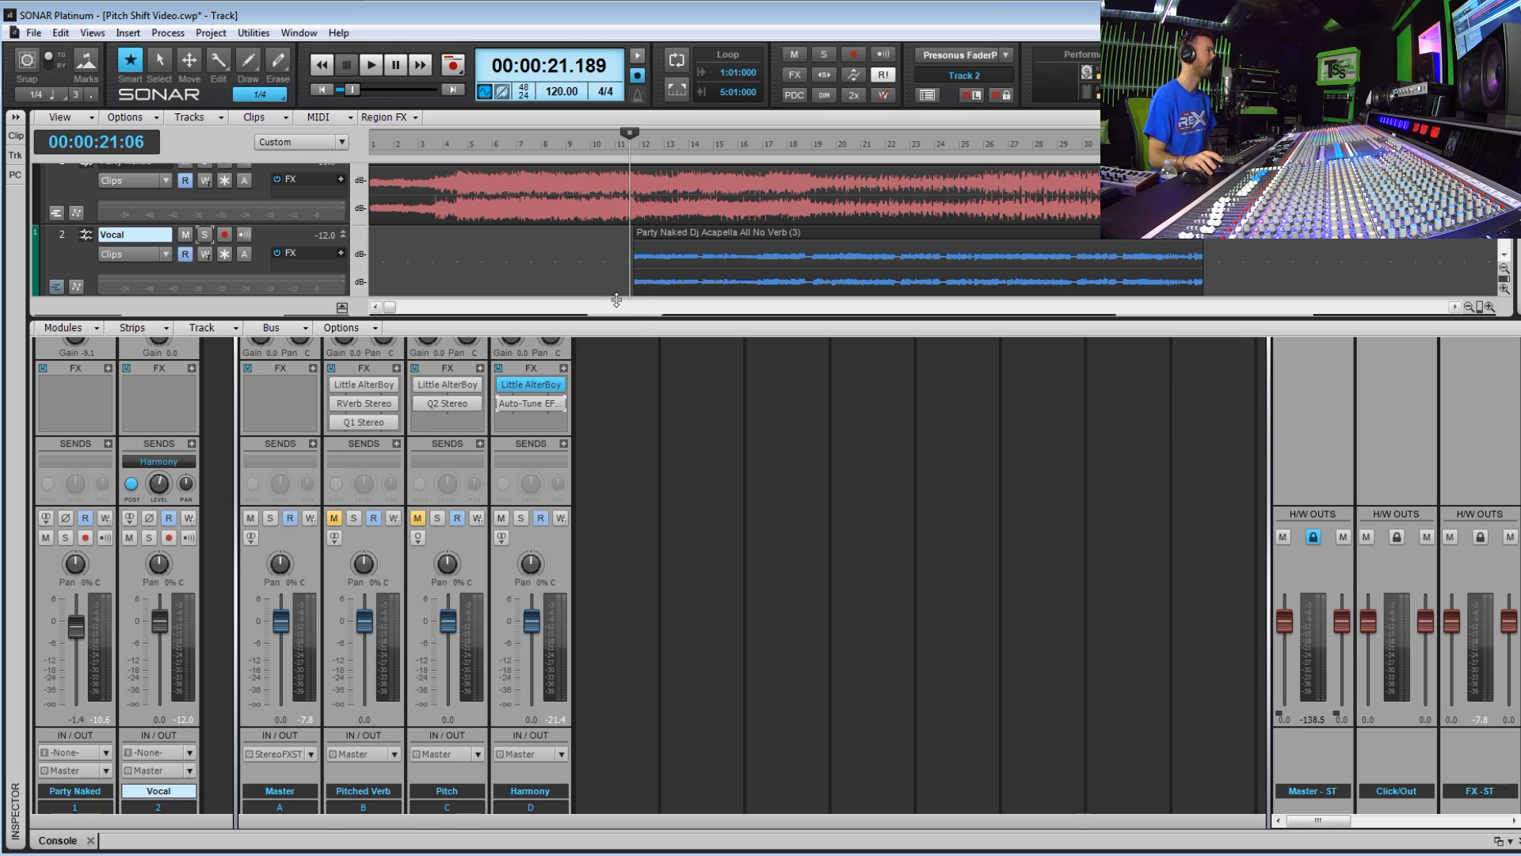
left_click(500, 517)
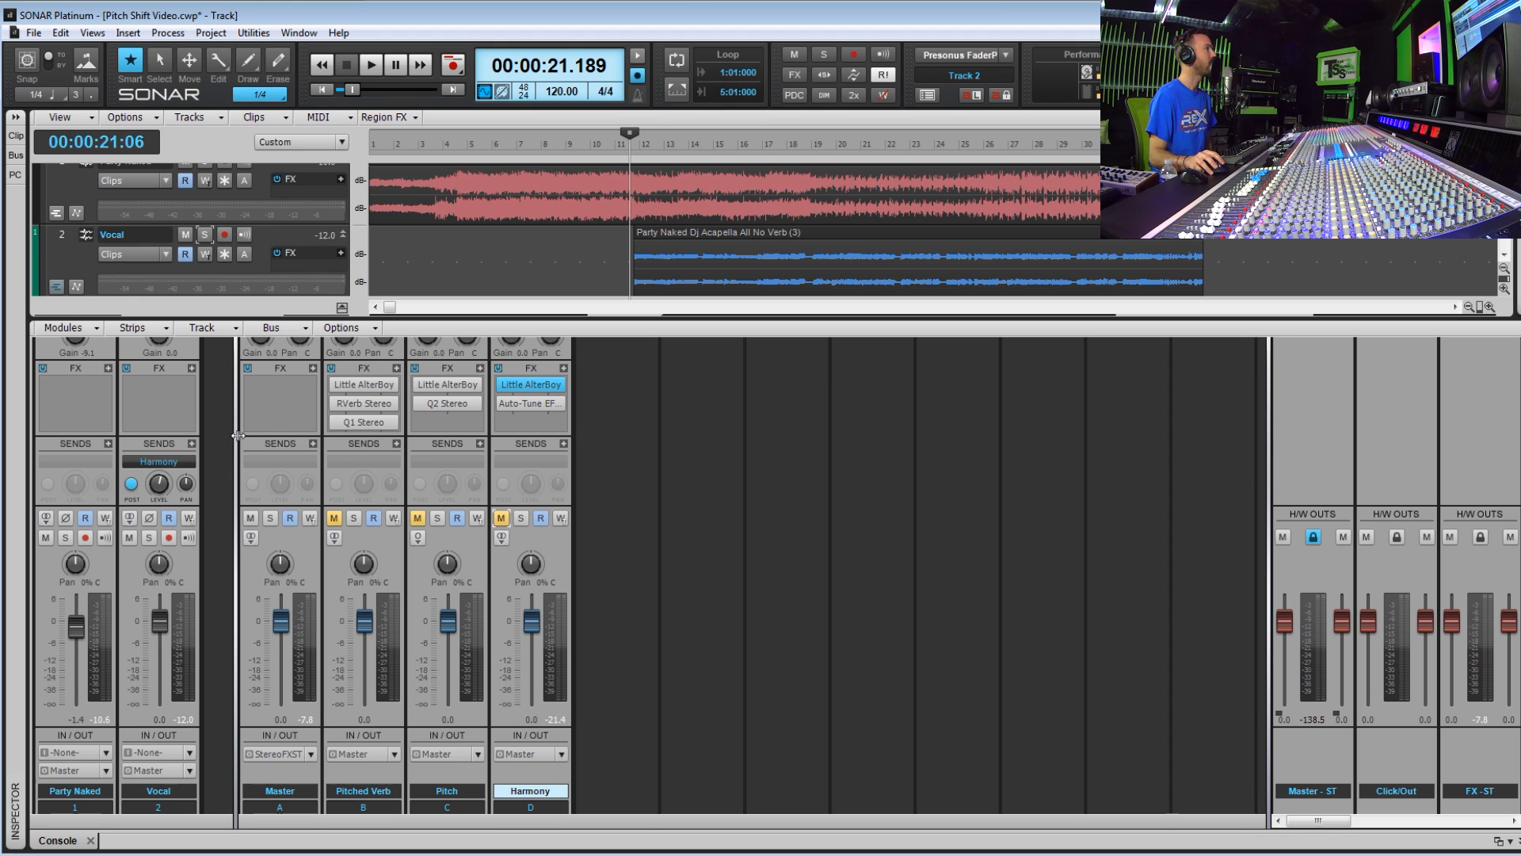
Collapse the console's bus strips, select the Vocal track, and insert Little AlterBoy directly on it
left_click_drag(234, 438, 1263, 473)
left_click(55, 238)
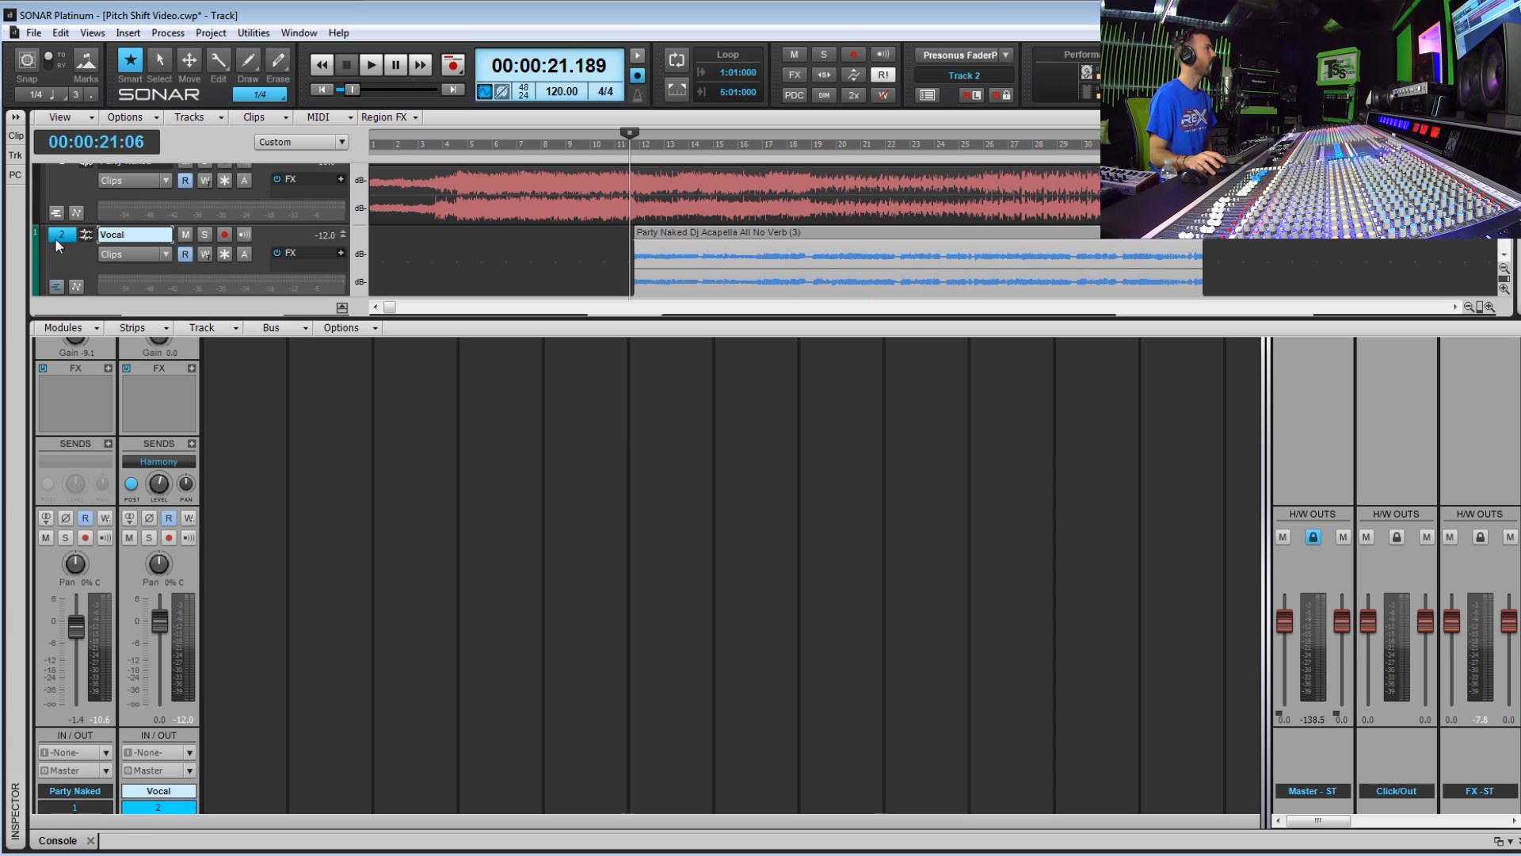
right_click(178, 396)
mouse_move(237, 411)
mouse_move(468, 449)
left_click(631, 829)
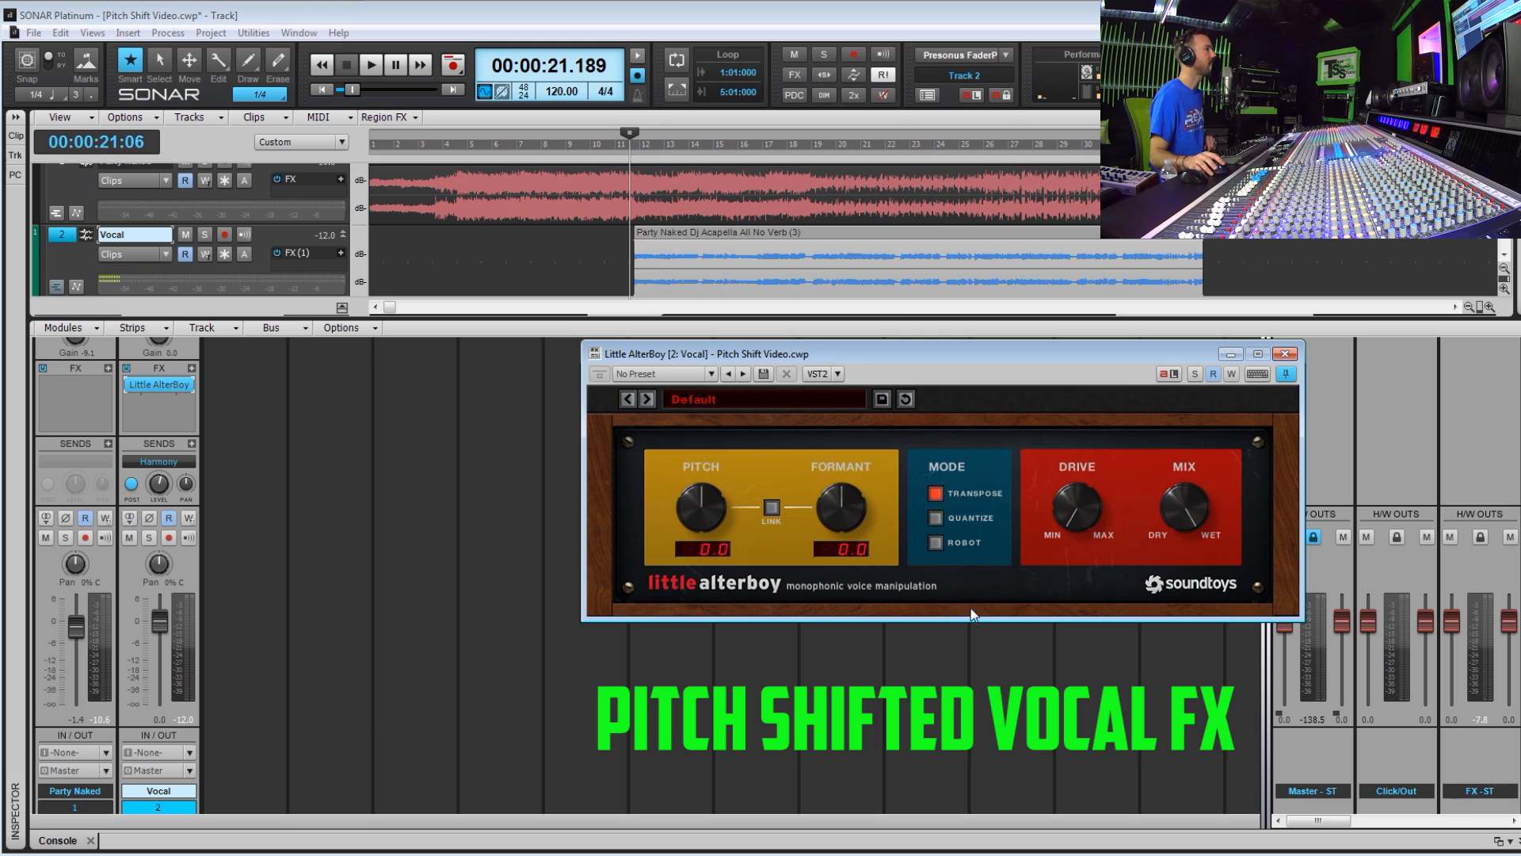
Solo the Vocal track, adjust Little AlterBoy's drive during playback, and switch the mode to Robot
left_click(204, 234)
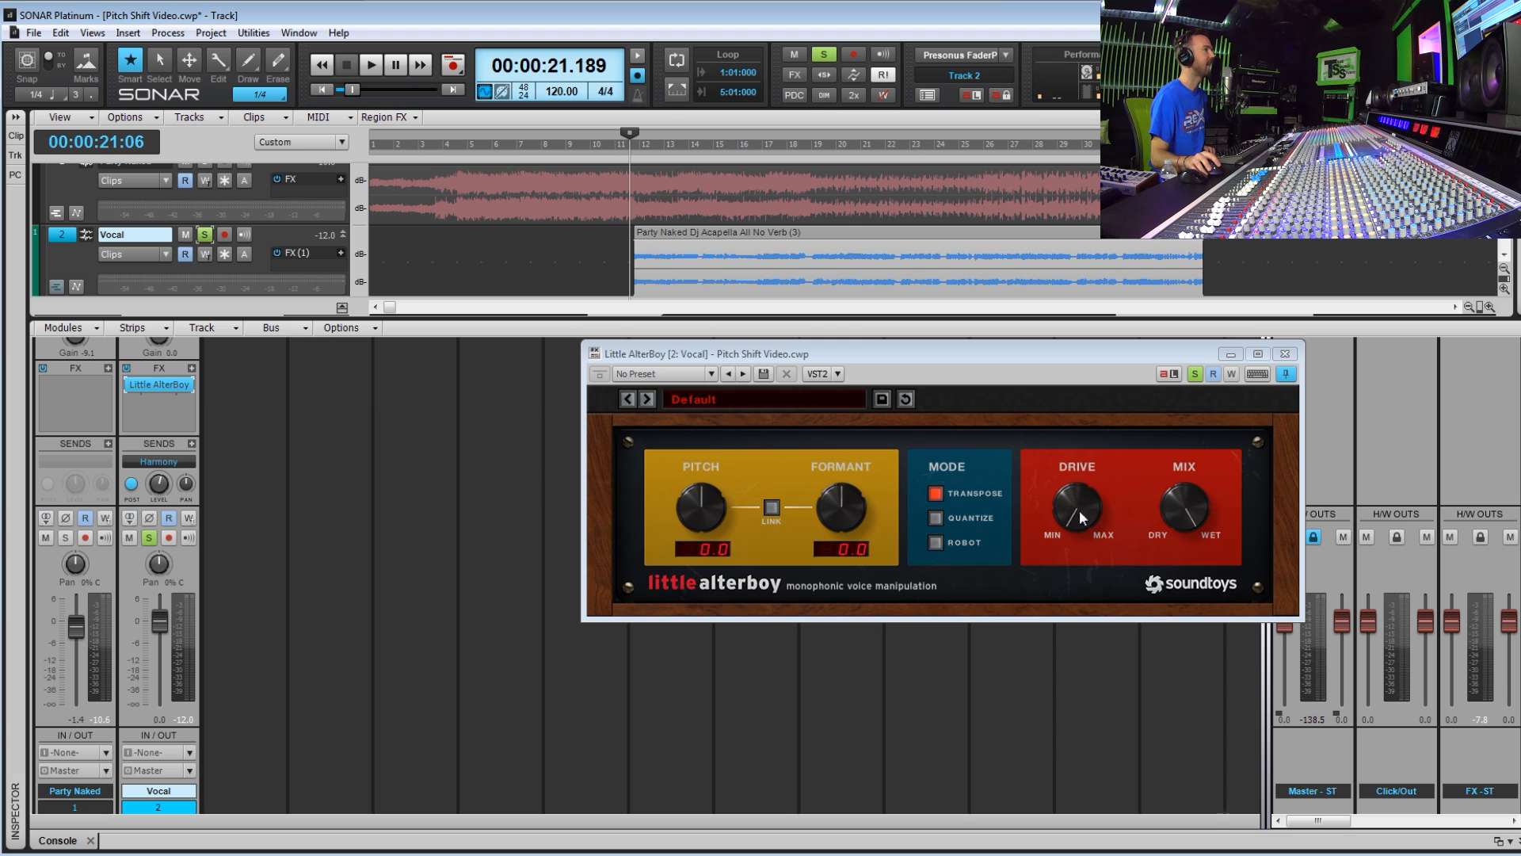
left_click_drag(1079, 510, 1061, 480)
key("space")
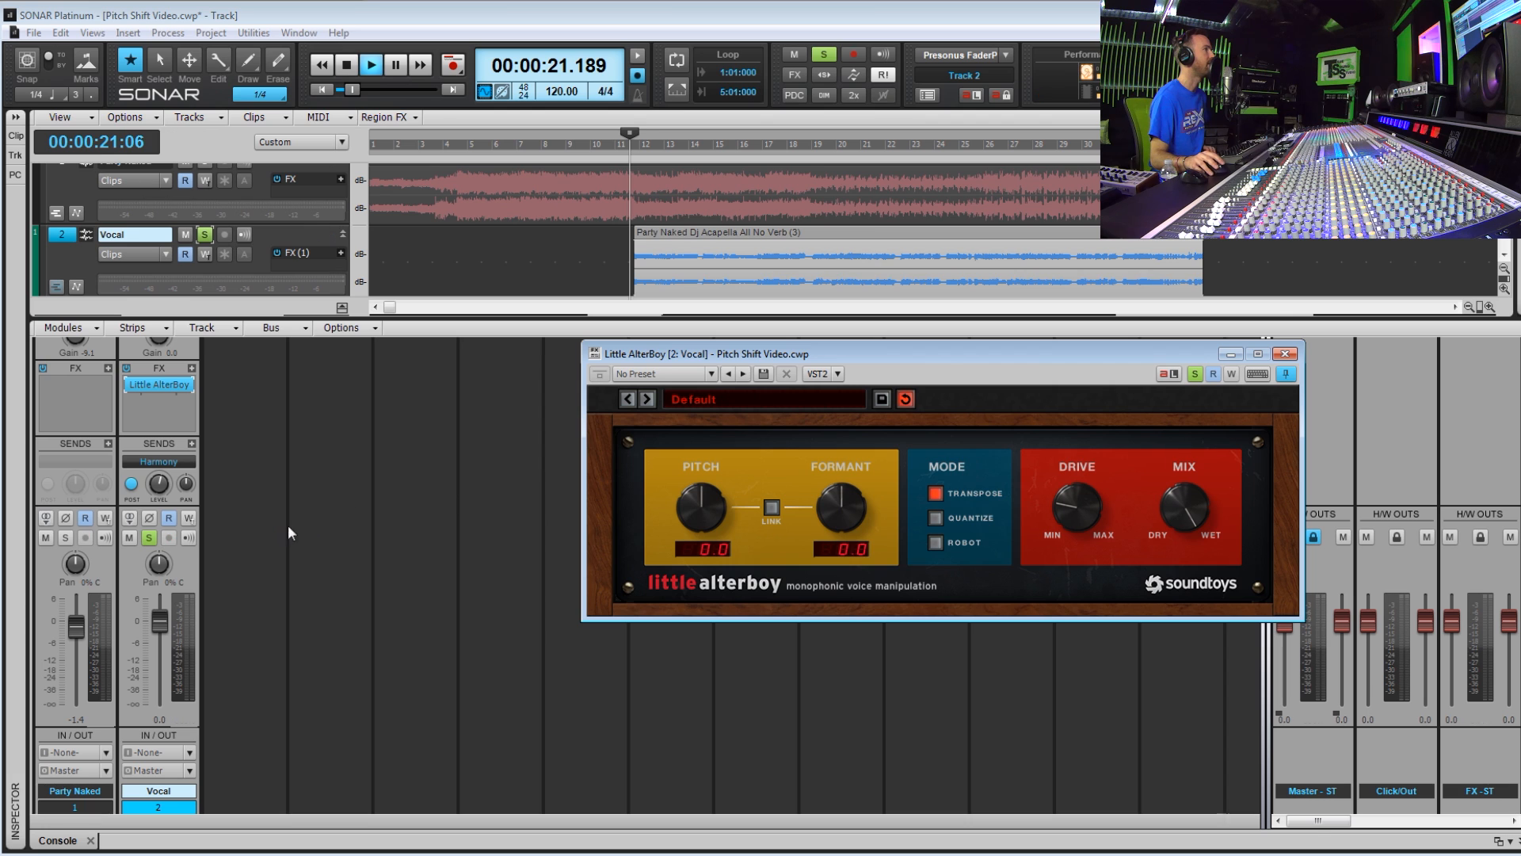
left_click_drag(1081, 501, 1121, 587)
left_click_drag(1073, 524, 1094, 577)
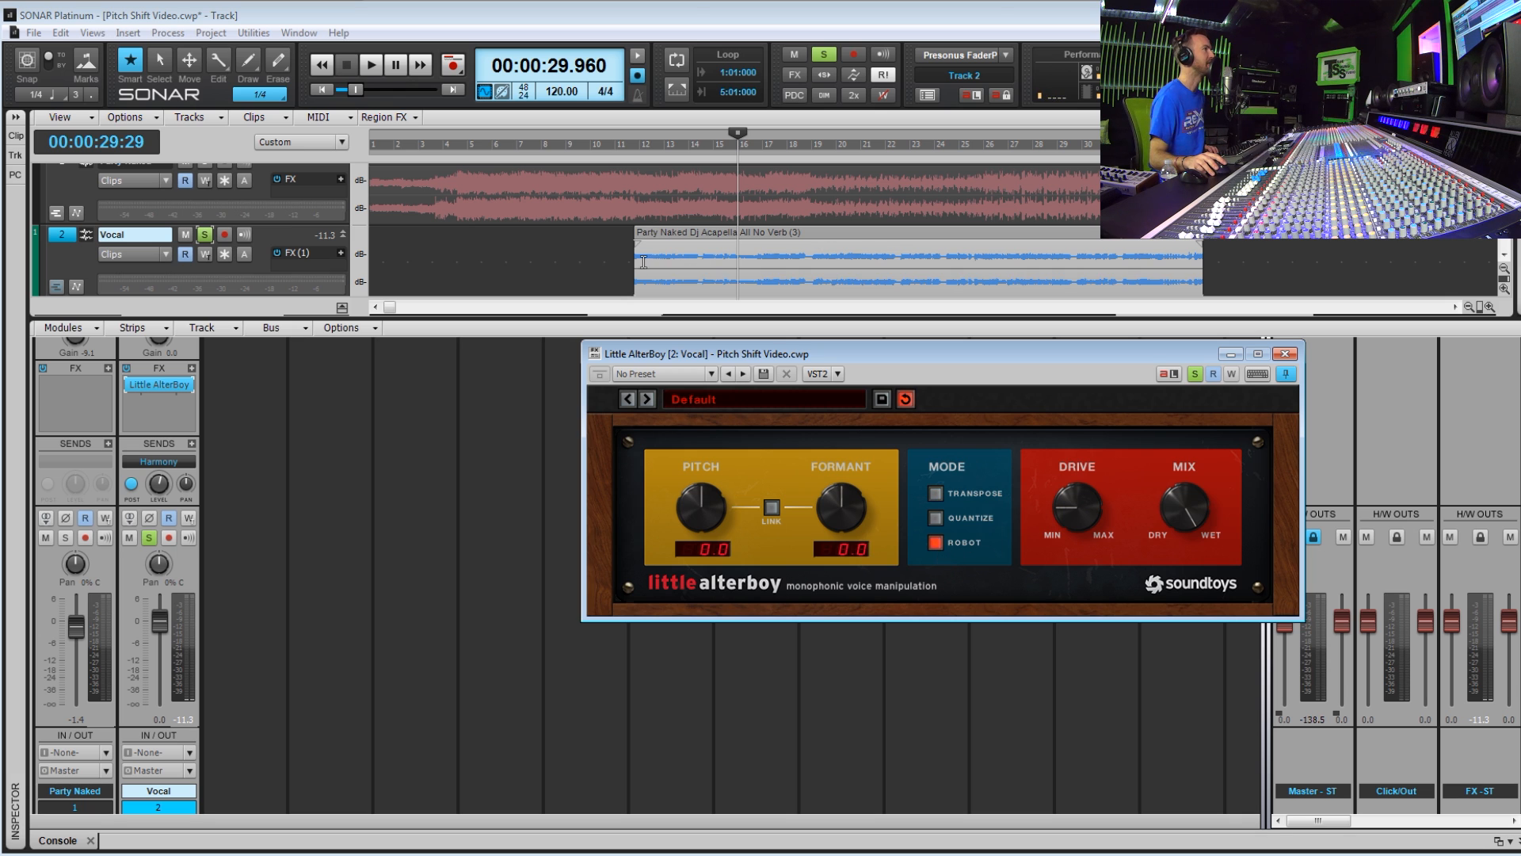
Audition the soloed vocal in Robot mode from the start of the vocal clip
left_click(630, 266)
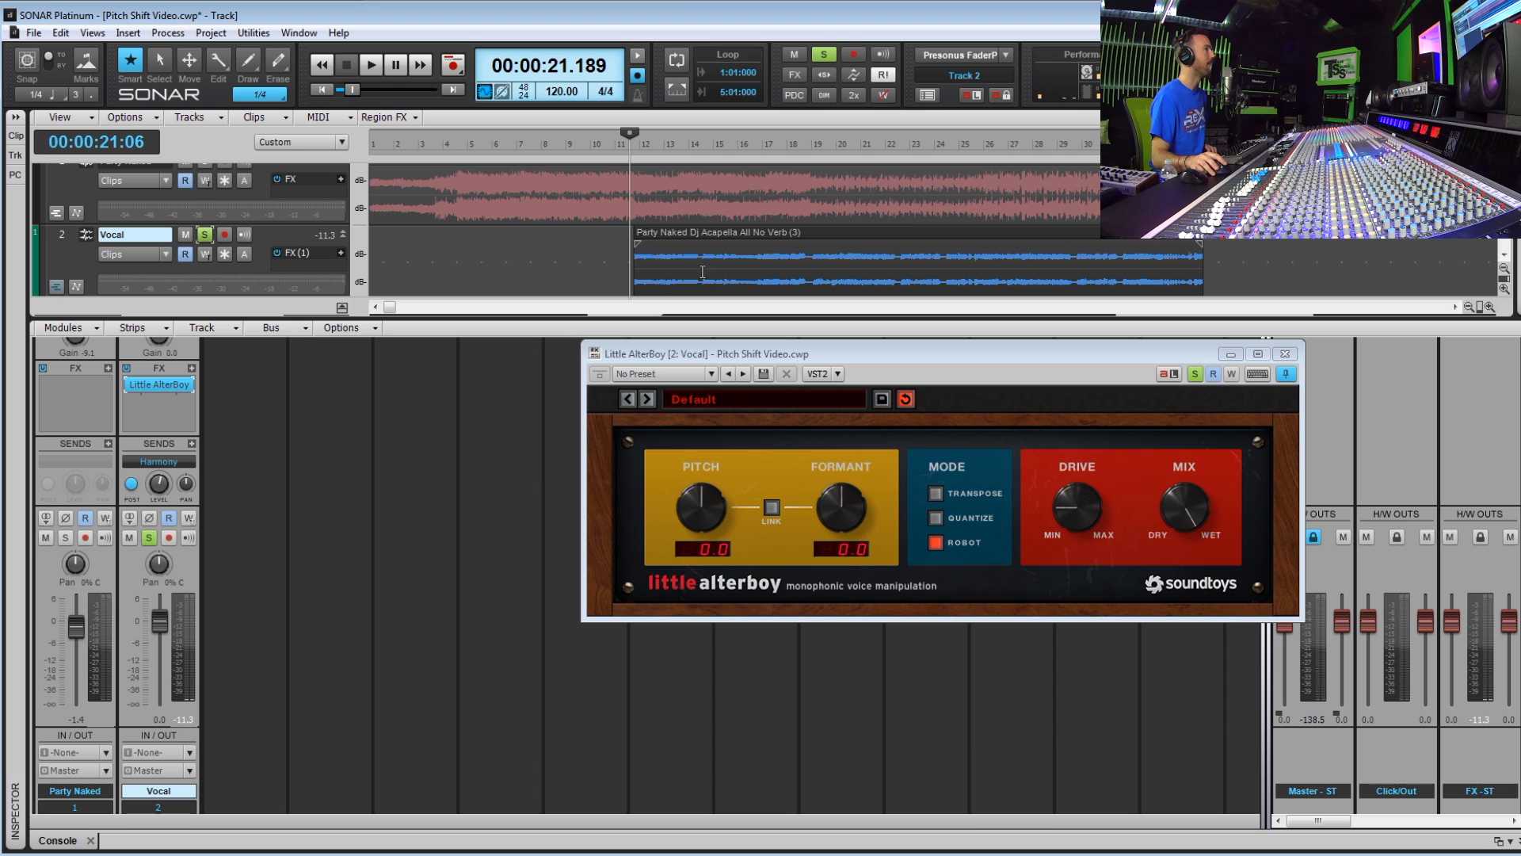
key("space")
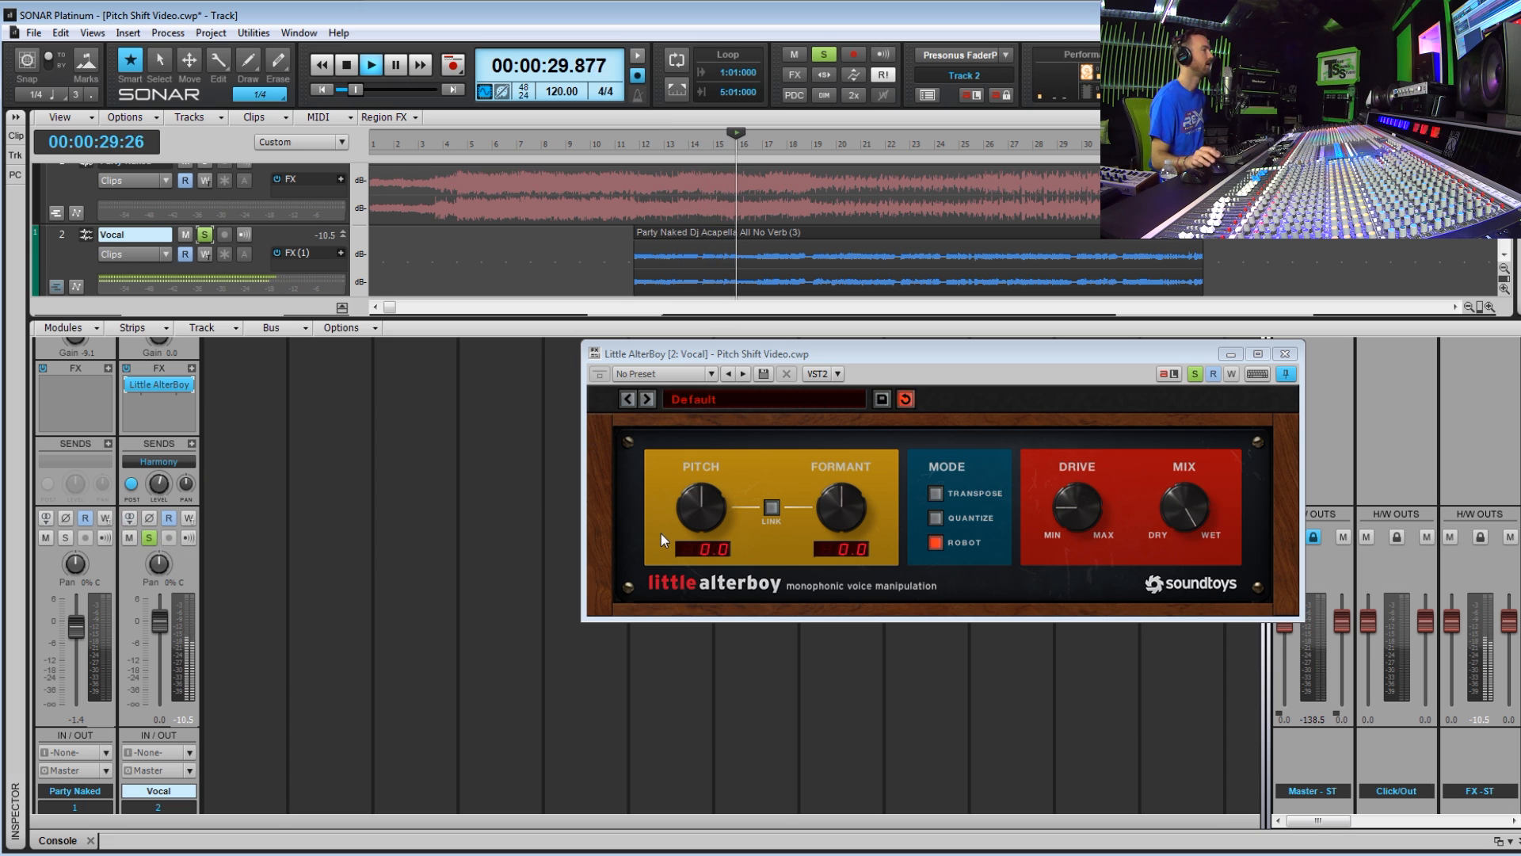
key("space")
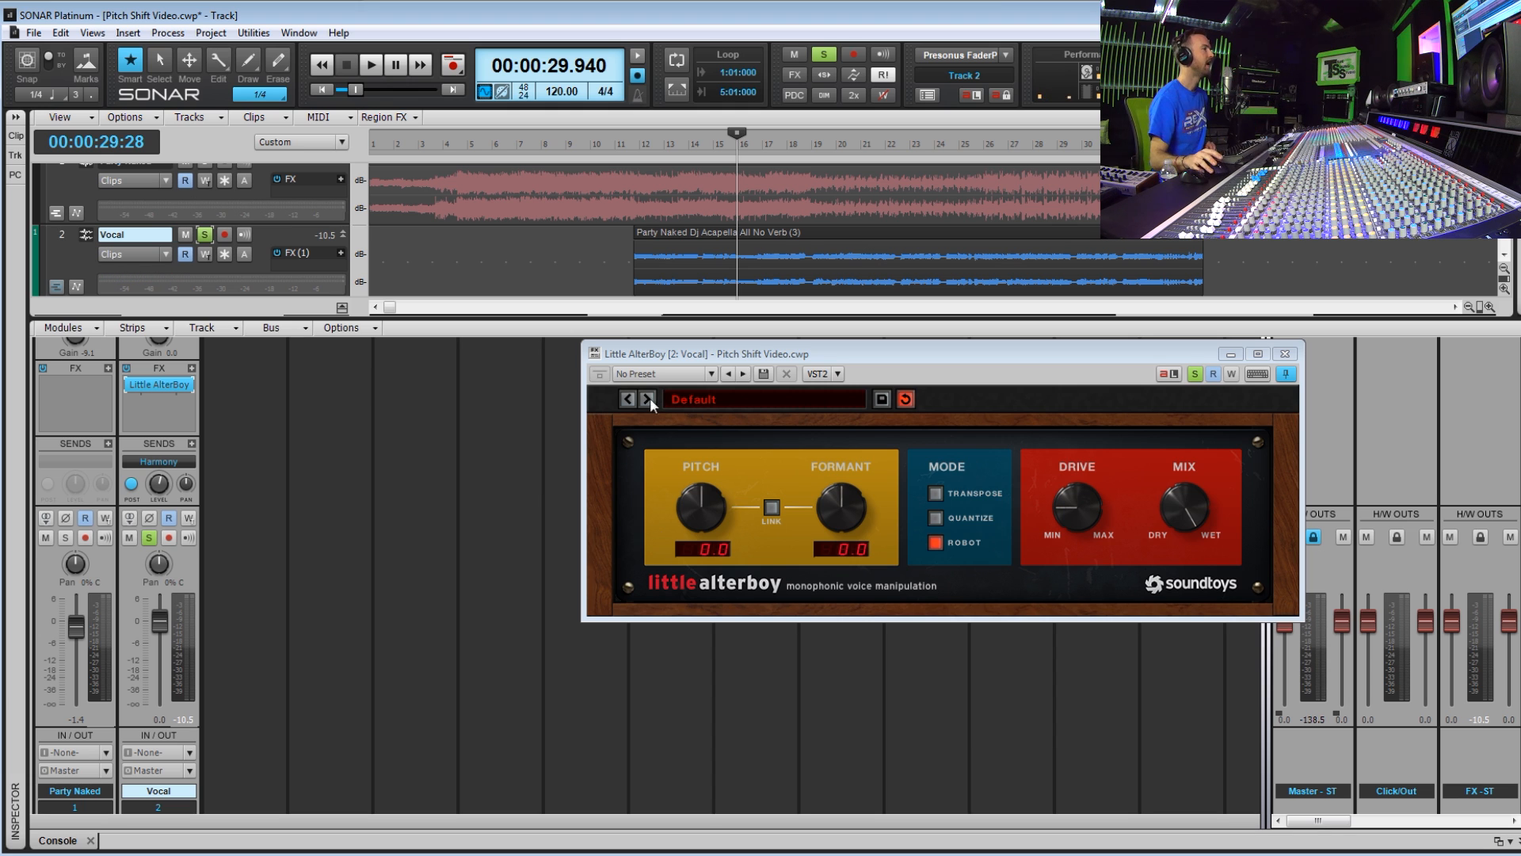
Link Little AlterBoy's pitch and formant, audition them at -3.0, and lower them to -7.0 during playback
left_click(773, 508)
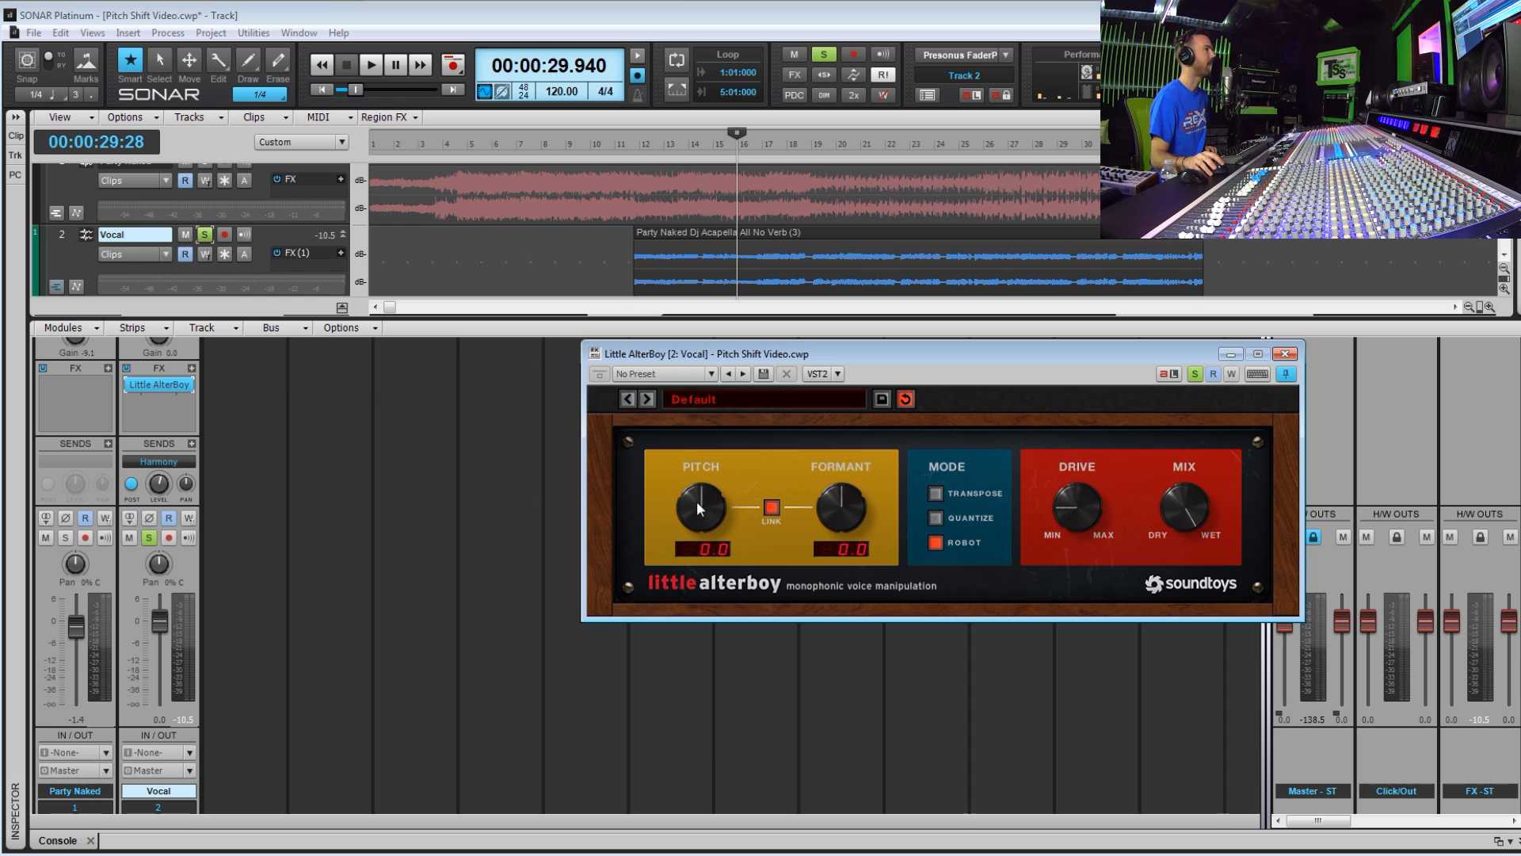
left_click_drag(694, 508, 700, 532)
left_click(625, 259)
key("space")
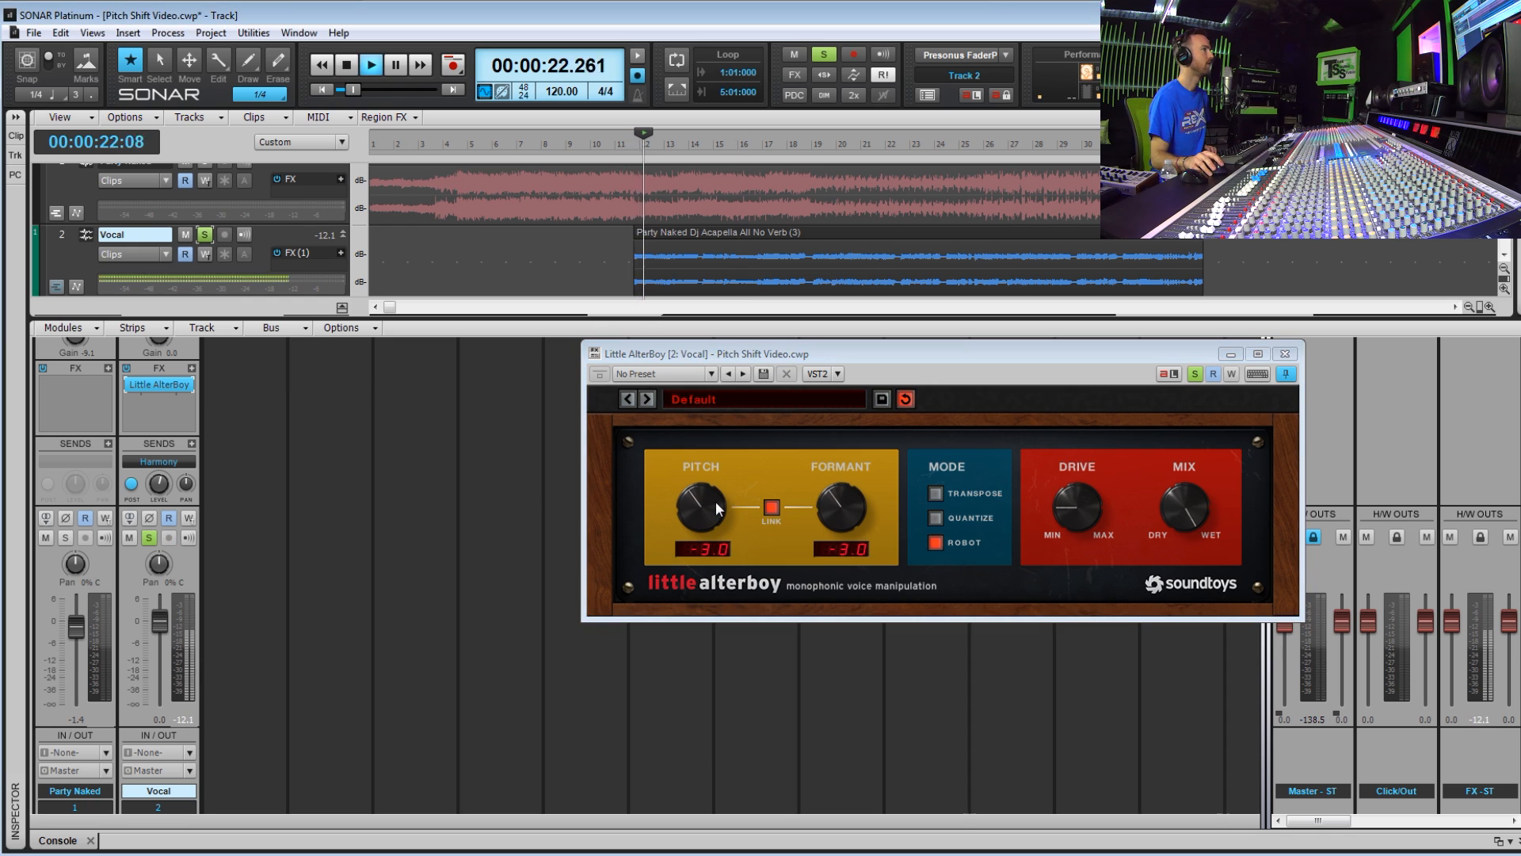
left_click_drag(717, 508, 724, 544)
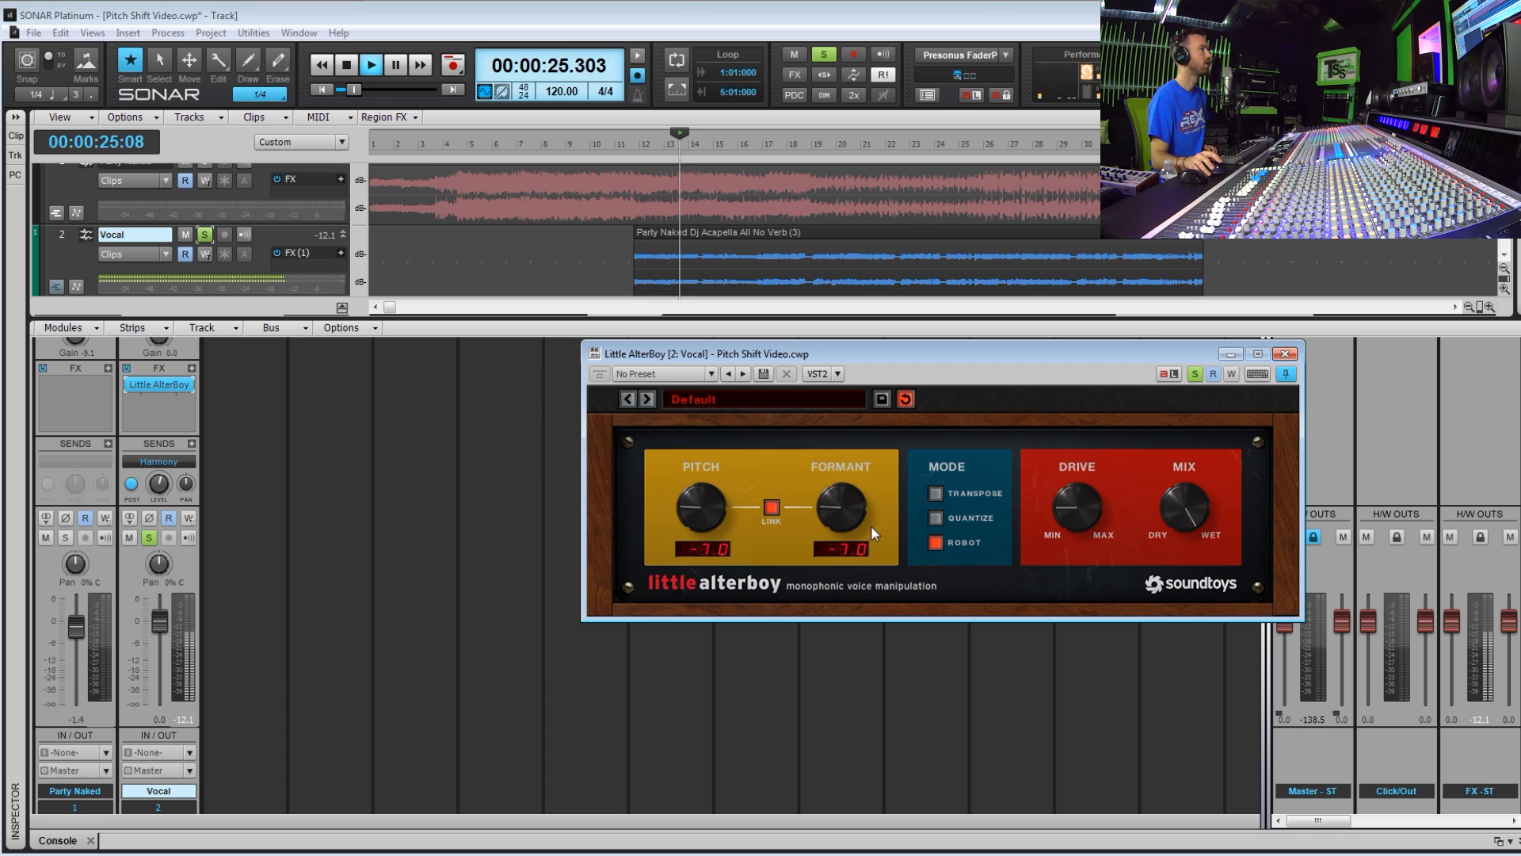
key("space")
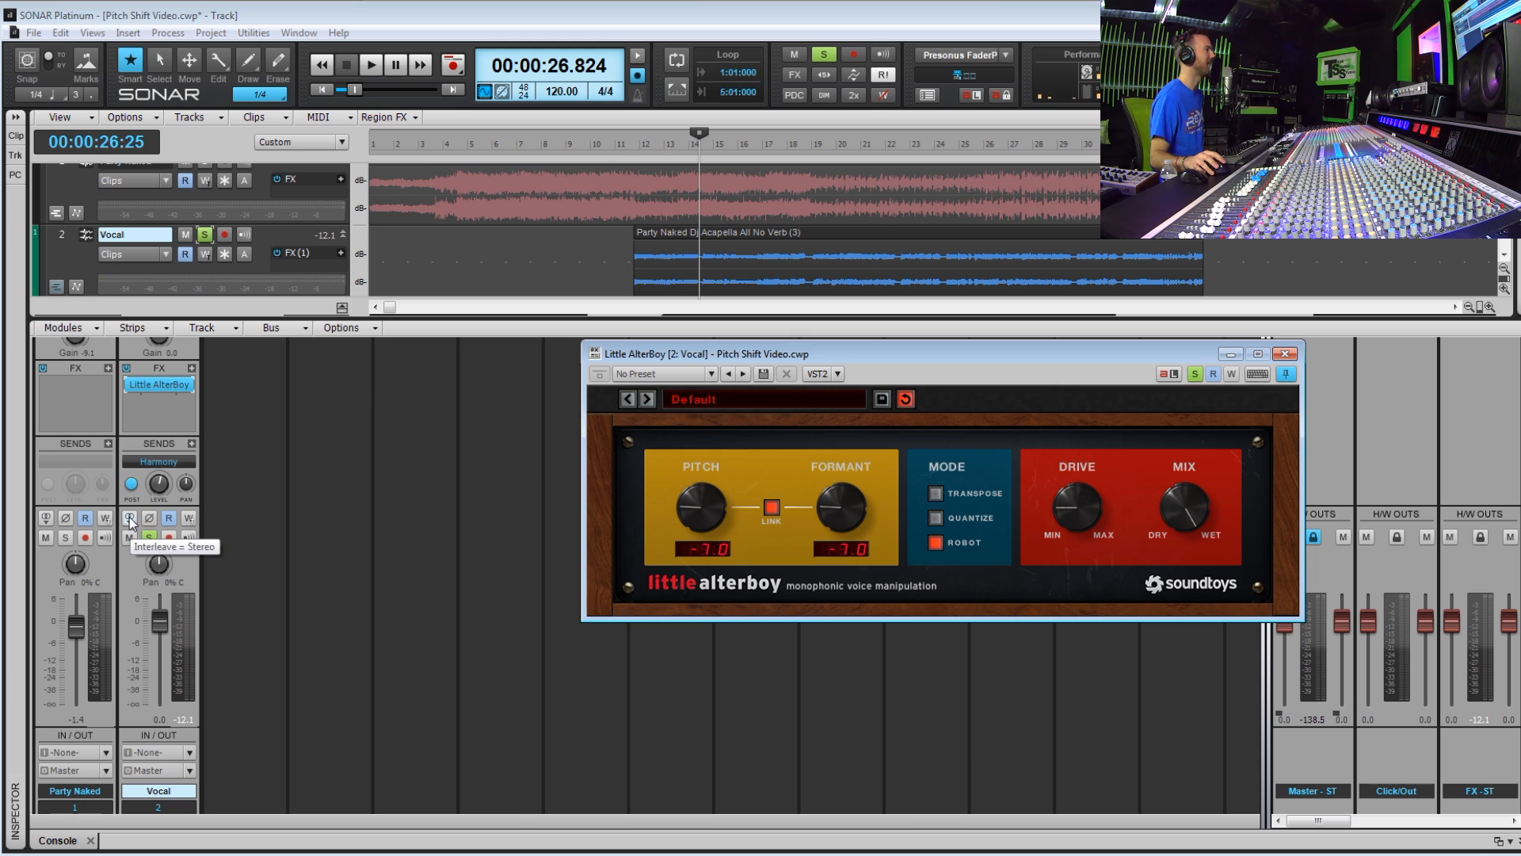
Replay the lowered robot vocal from the start of the clip and return the playhead there
left_click(474, 386)
left_click(637, 272)
key("space")
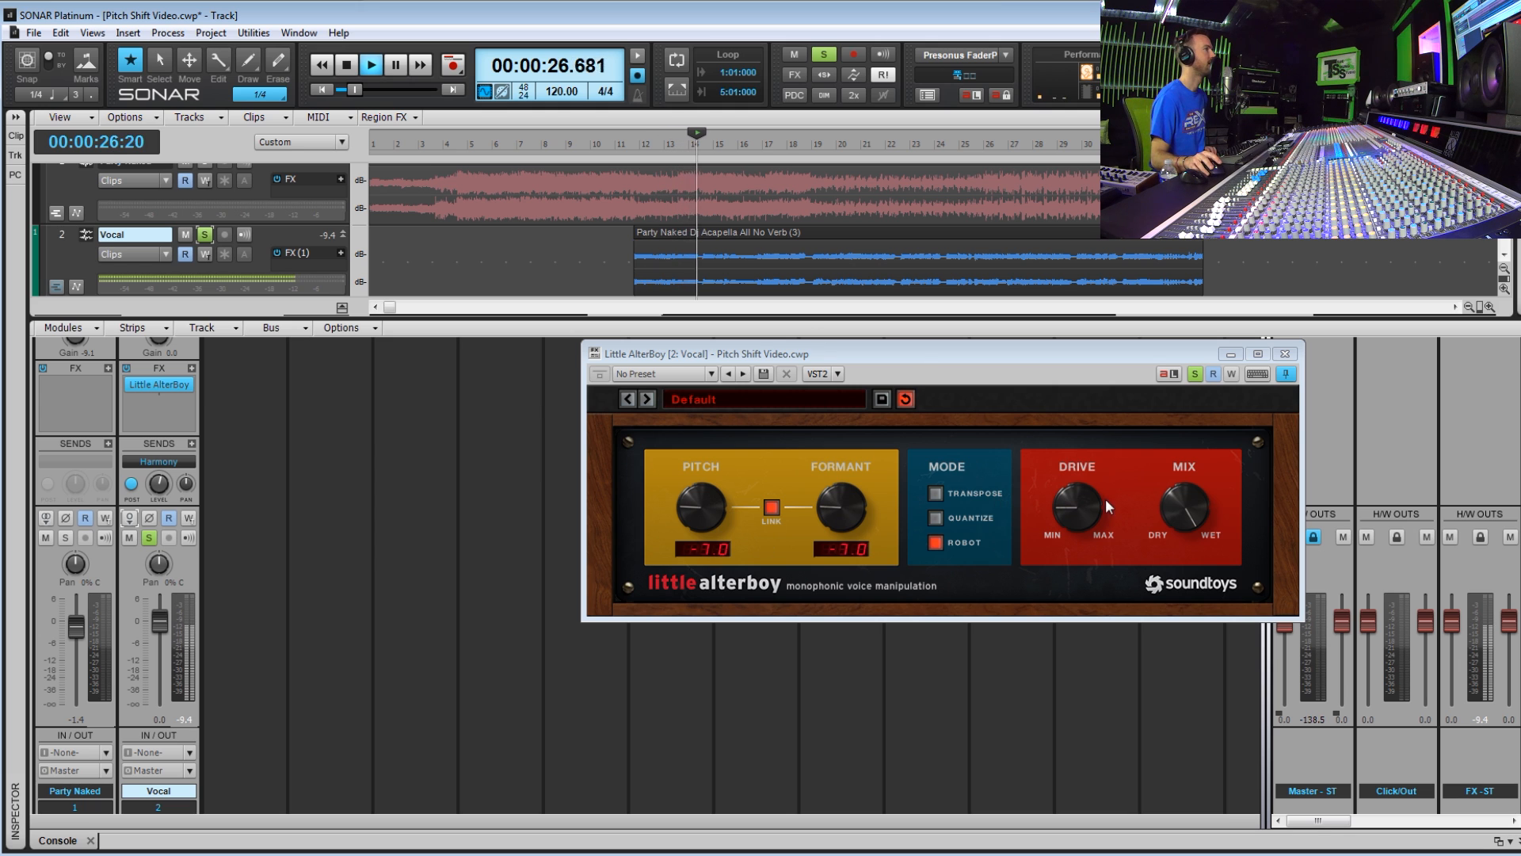
key("space")
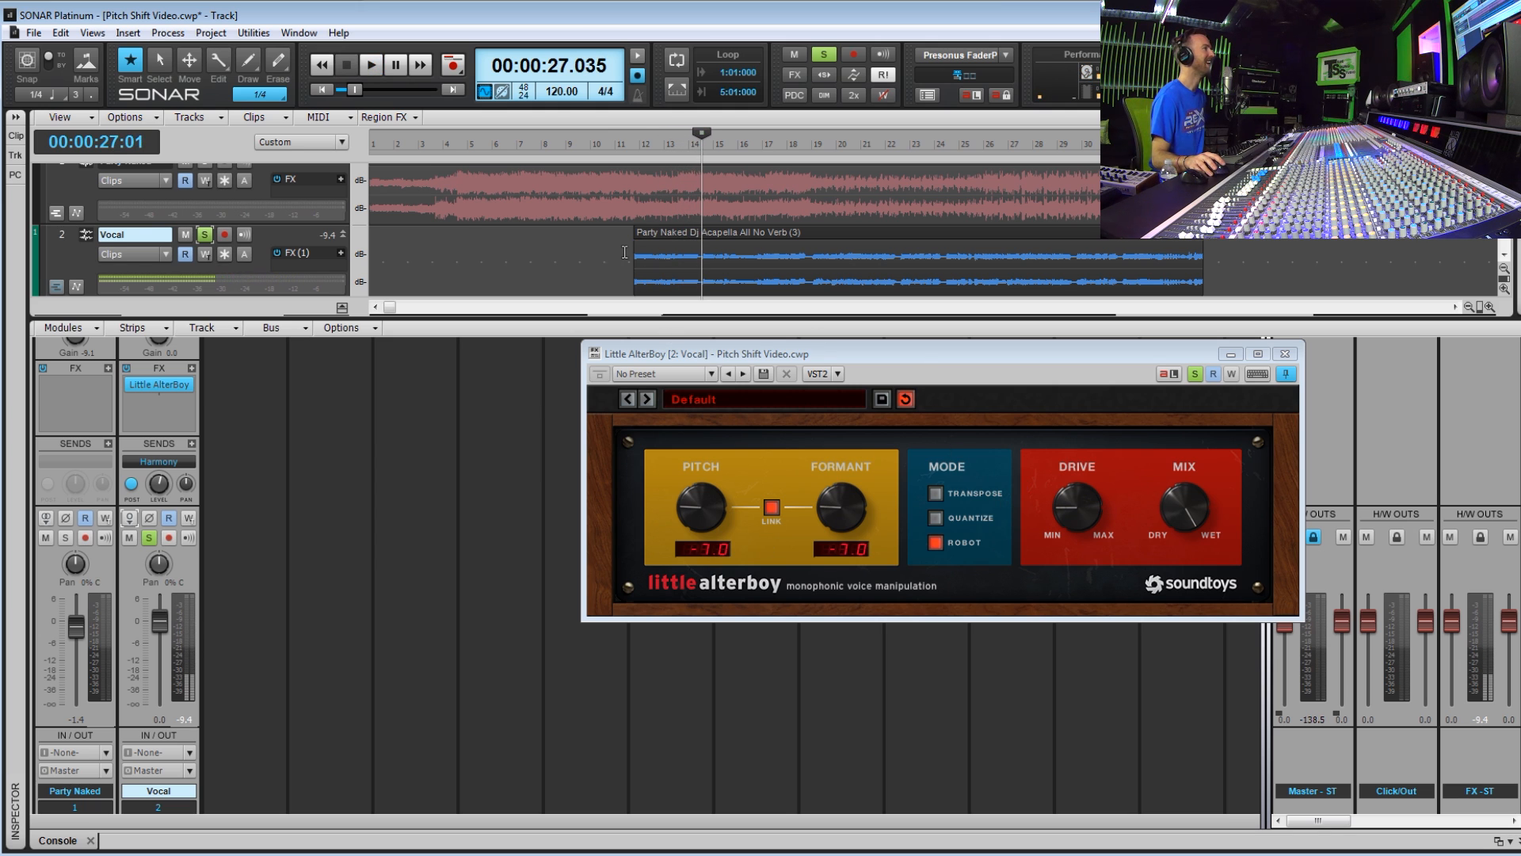
left_click(632, 256)
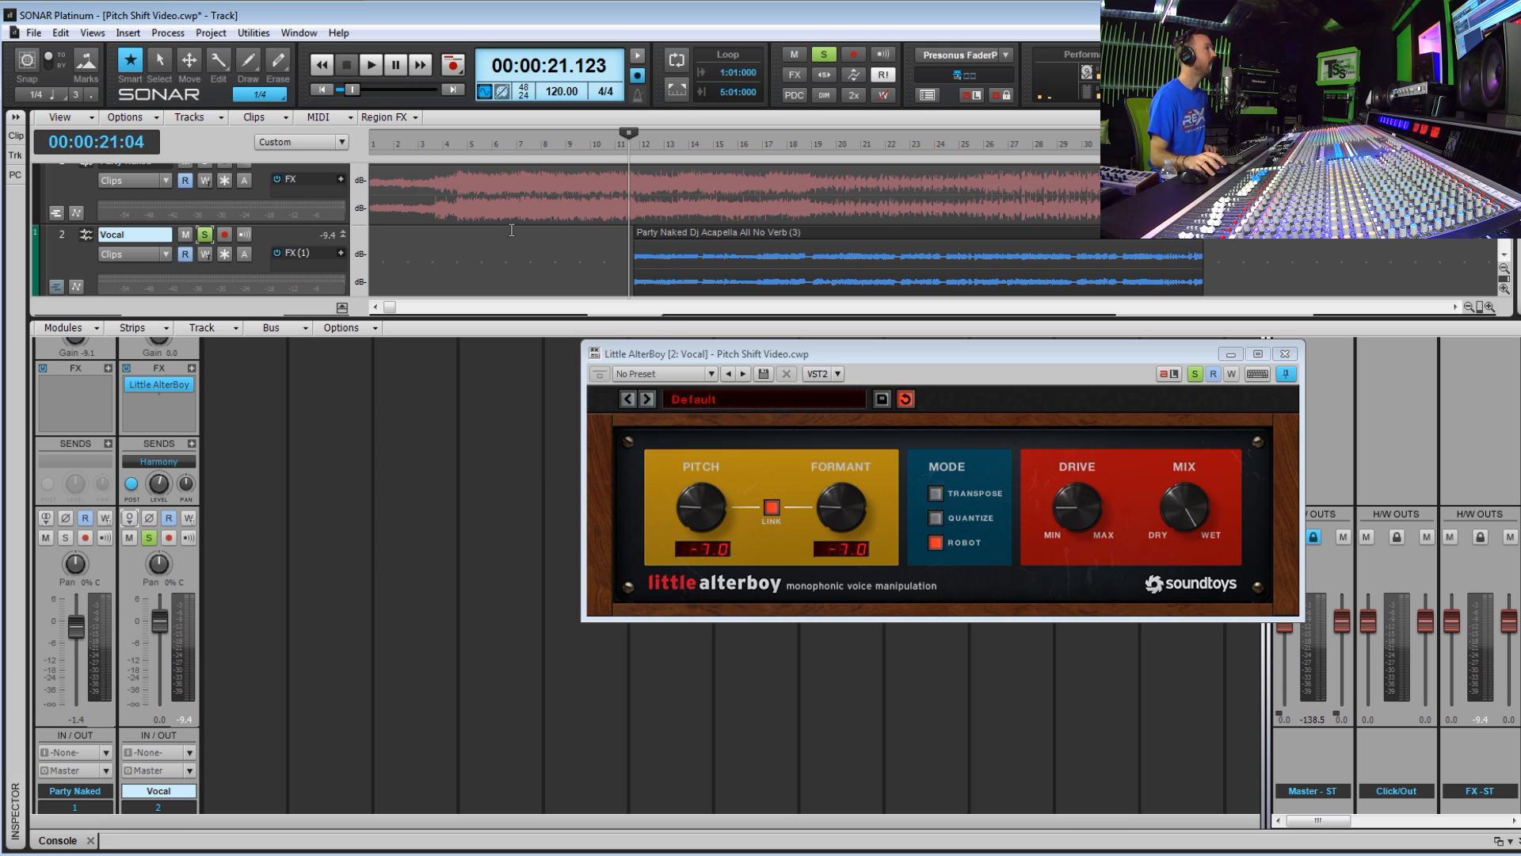
Switch Little AlterBoy to Transpose with linked pitch and formant at 12.0, and blend its mix while playing the soloed vocal
left_click_drag(696, 502, 652, 284)
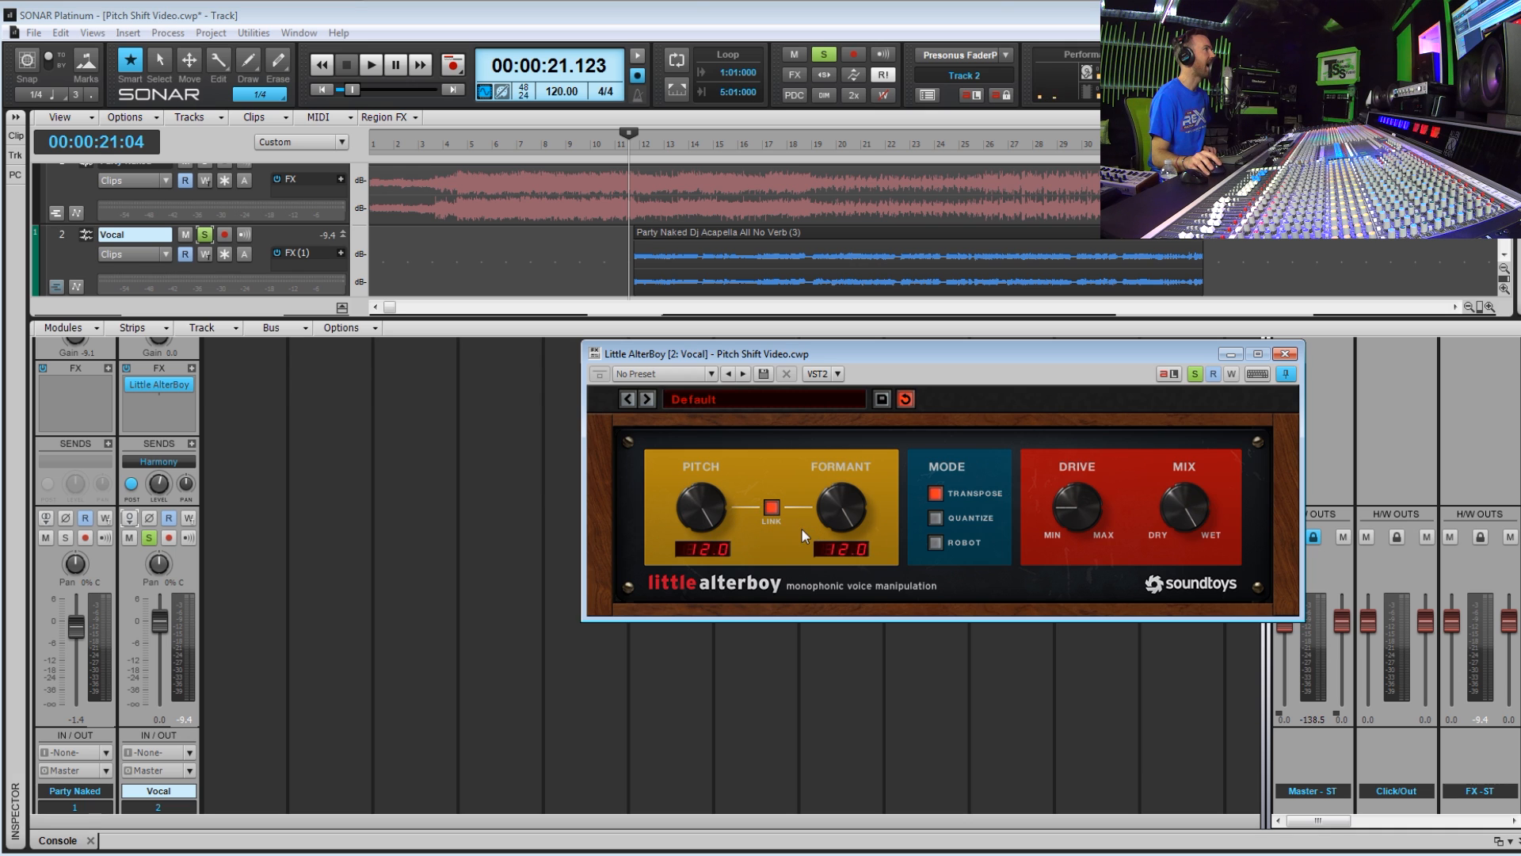
key("space")
left_click_drag(1186, 502, 1202, 612)
left_click_drag(1003, 354, 862, 358)
left_click_drag(1034, 525, 1033, 487)
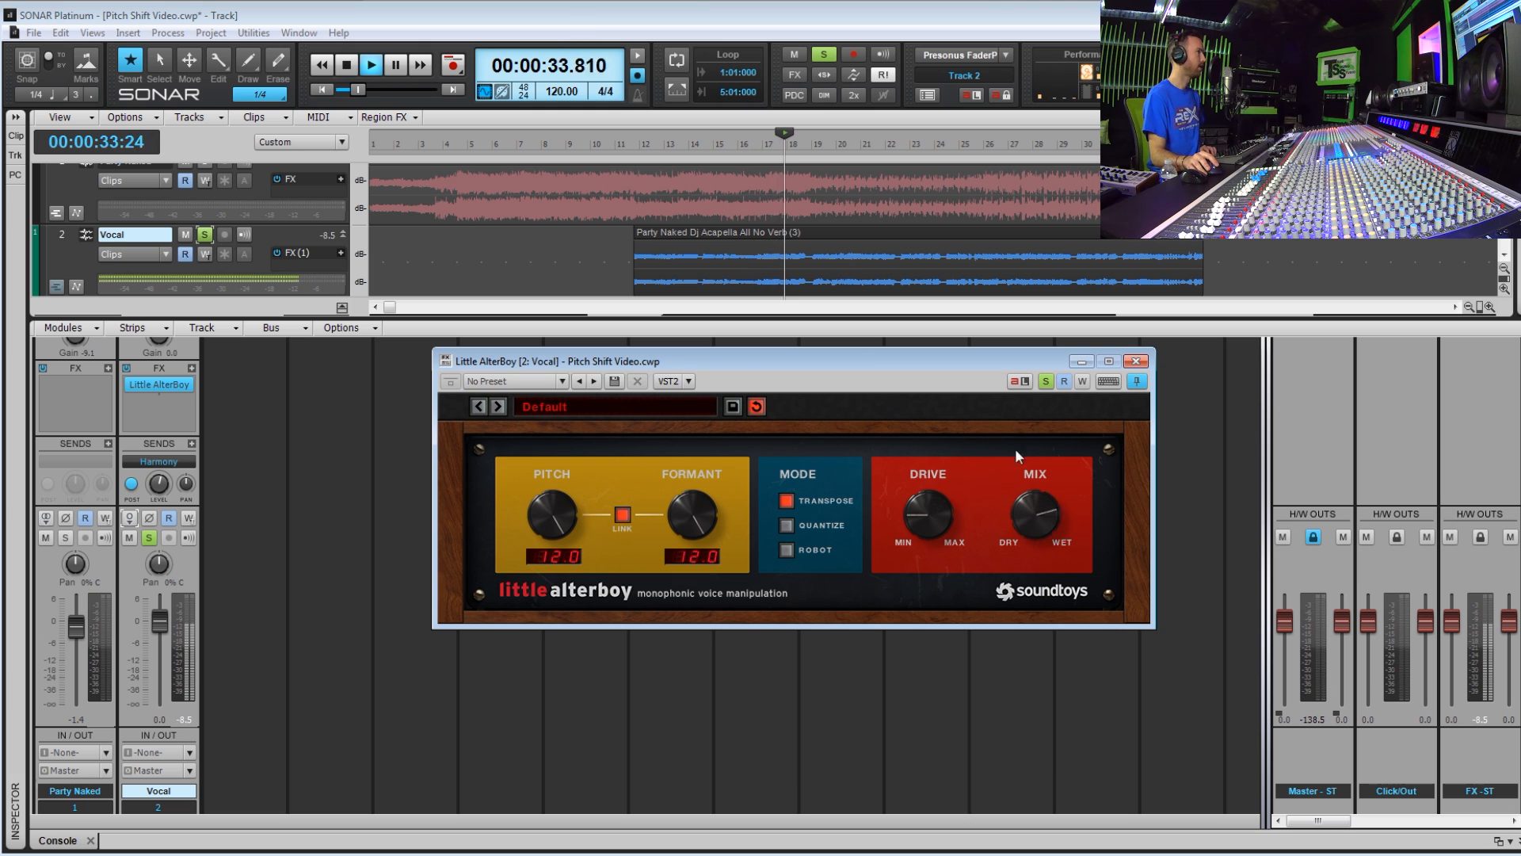
key("space")
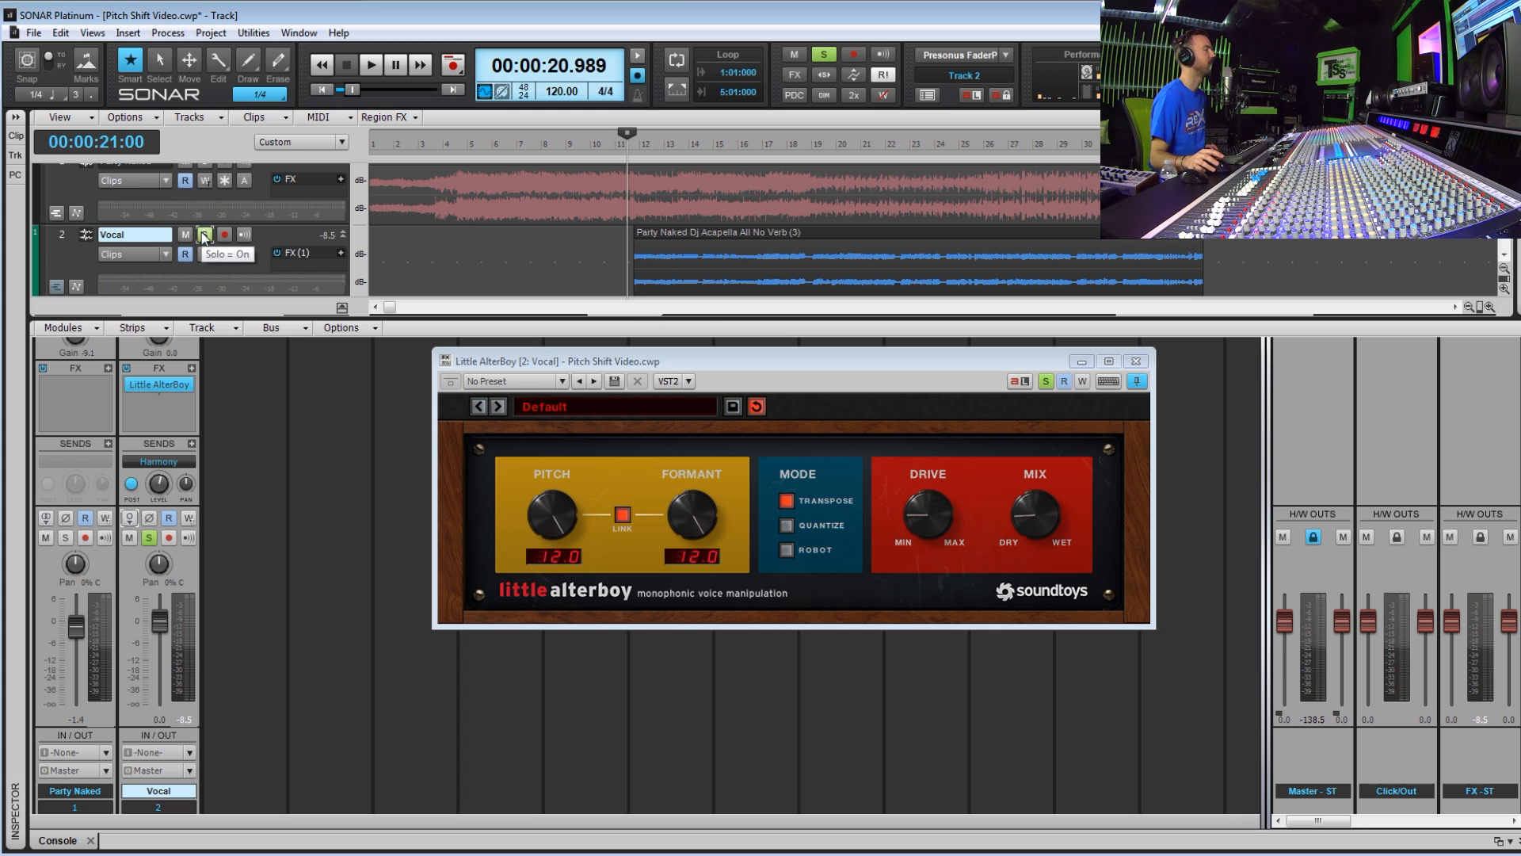
Unsolo the Vocal track and fine-tune Little AlterBoy's mix while playing the full song
left_click_drag(598, 362, 589, 385)
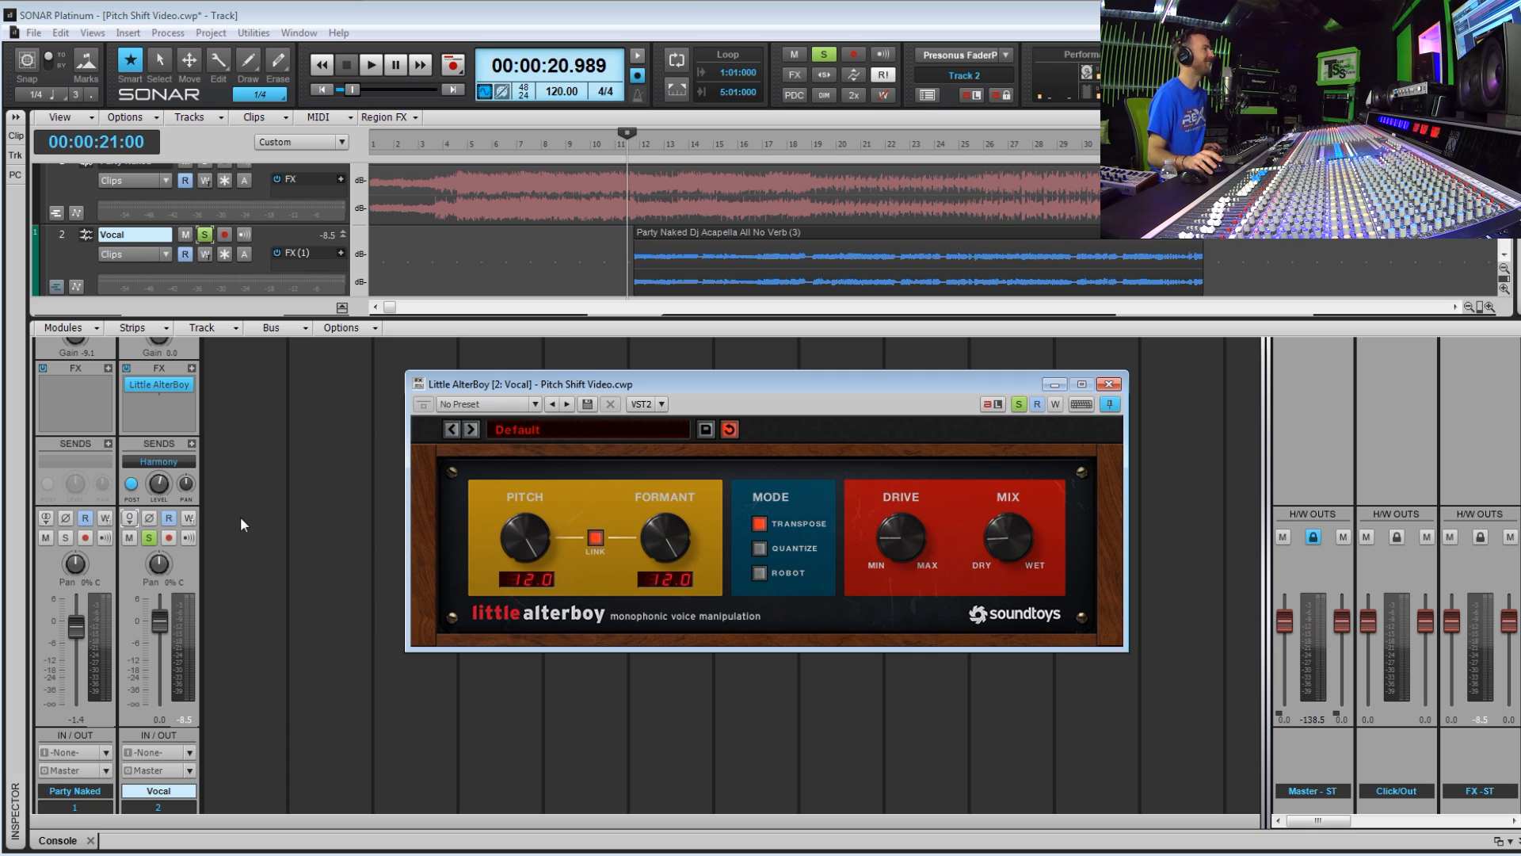
left_click(157, 542)
key("space")
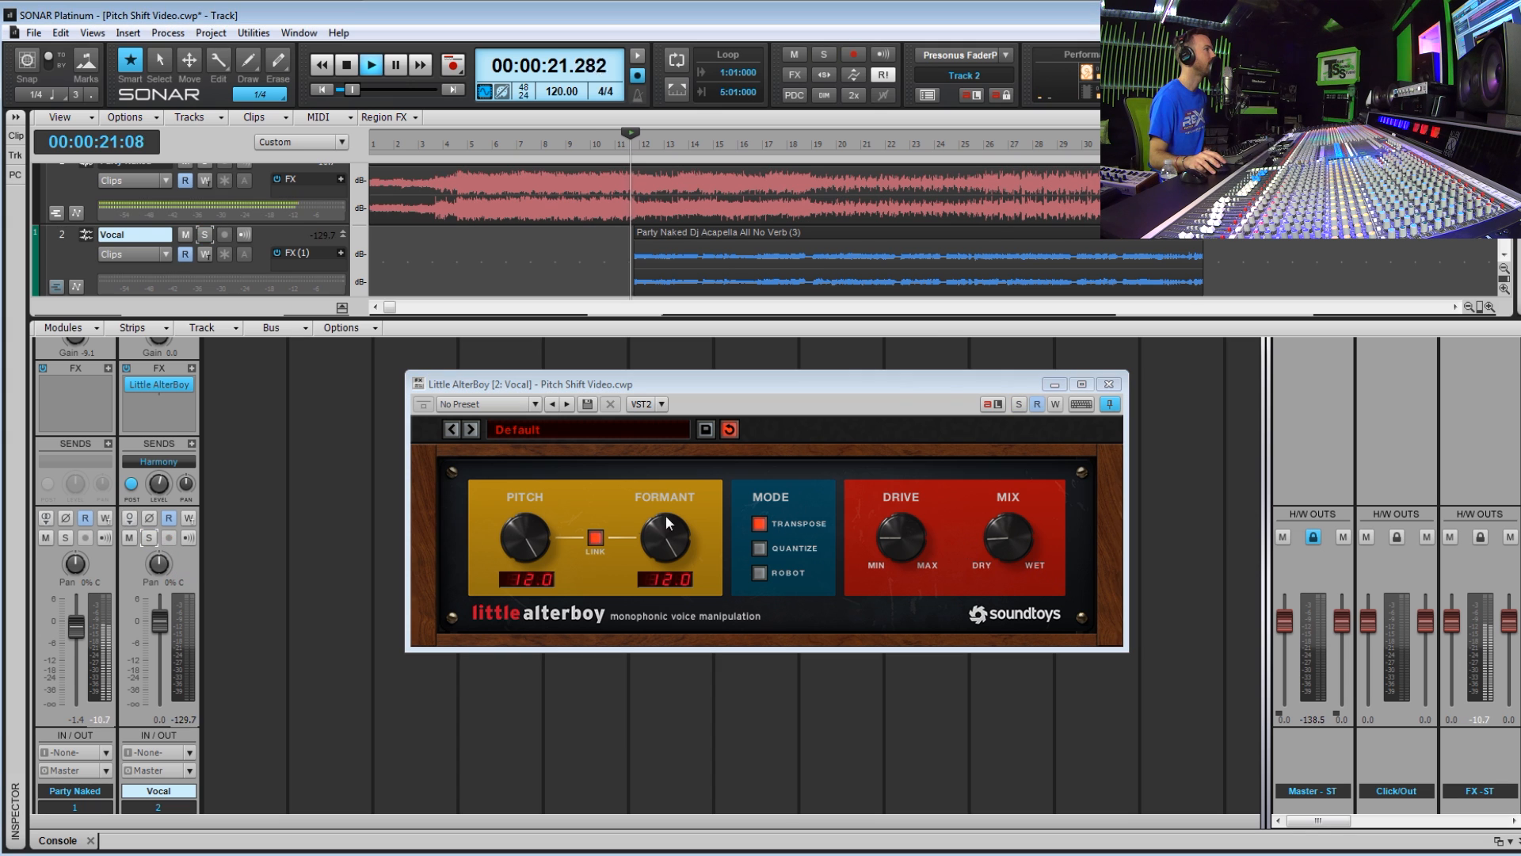
left_click(996, 535)
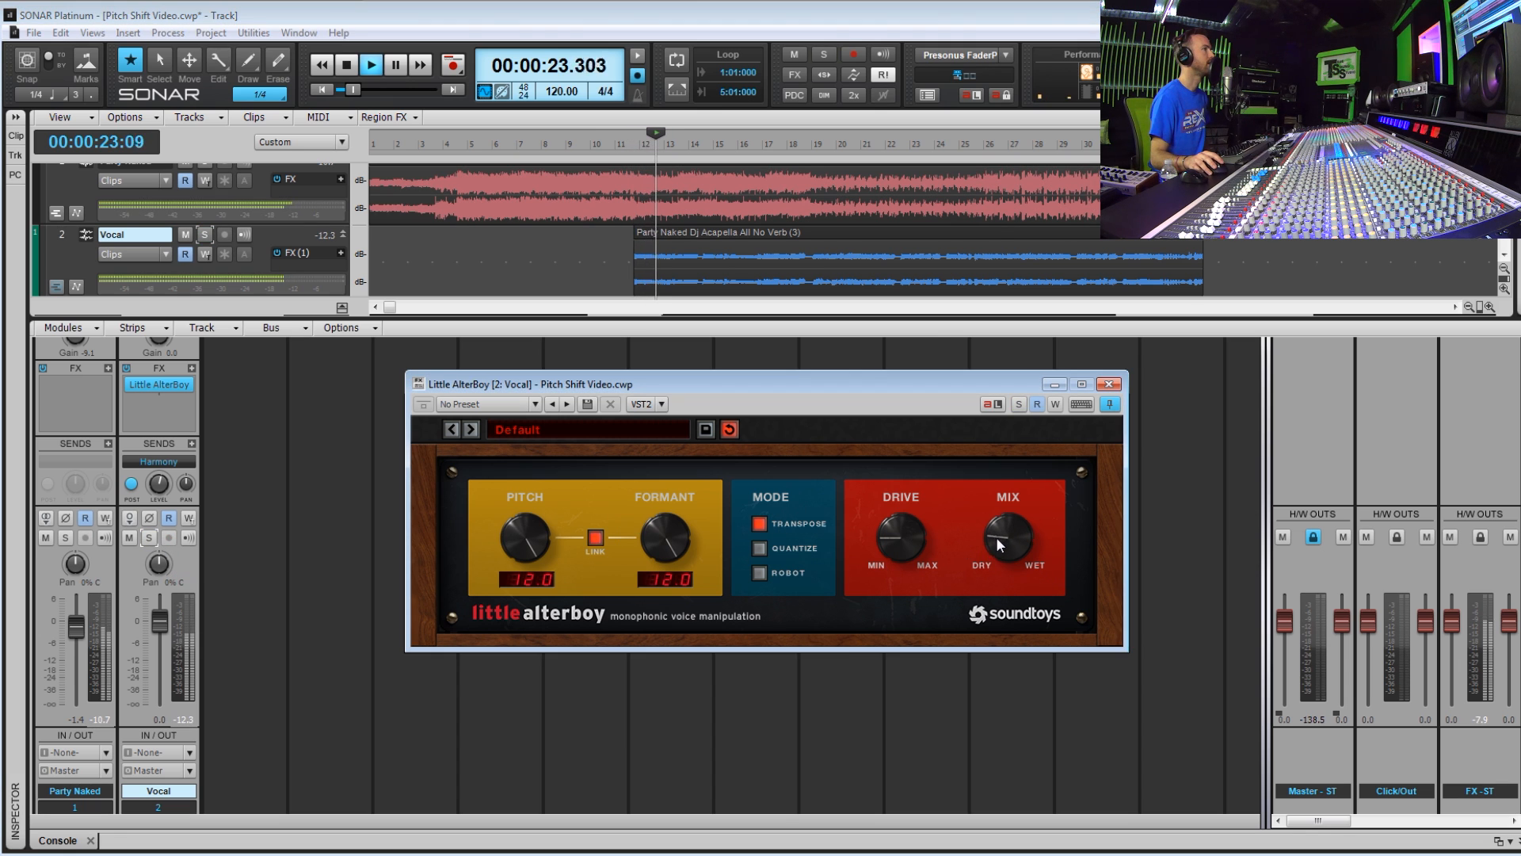
Lower the linked pitch and formant to 7.0 and on to -12.0 during playback, and raise the mix
left_click_drag(533, 544, 544, 579)
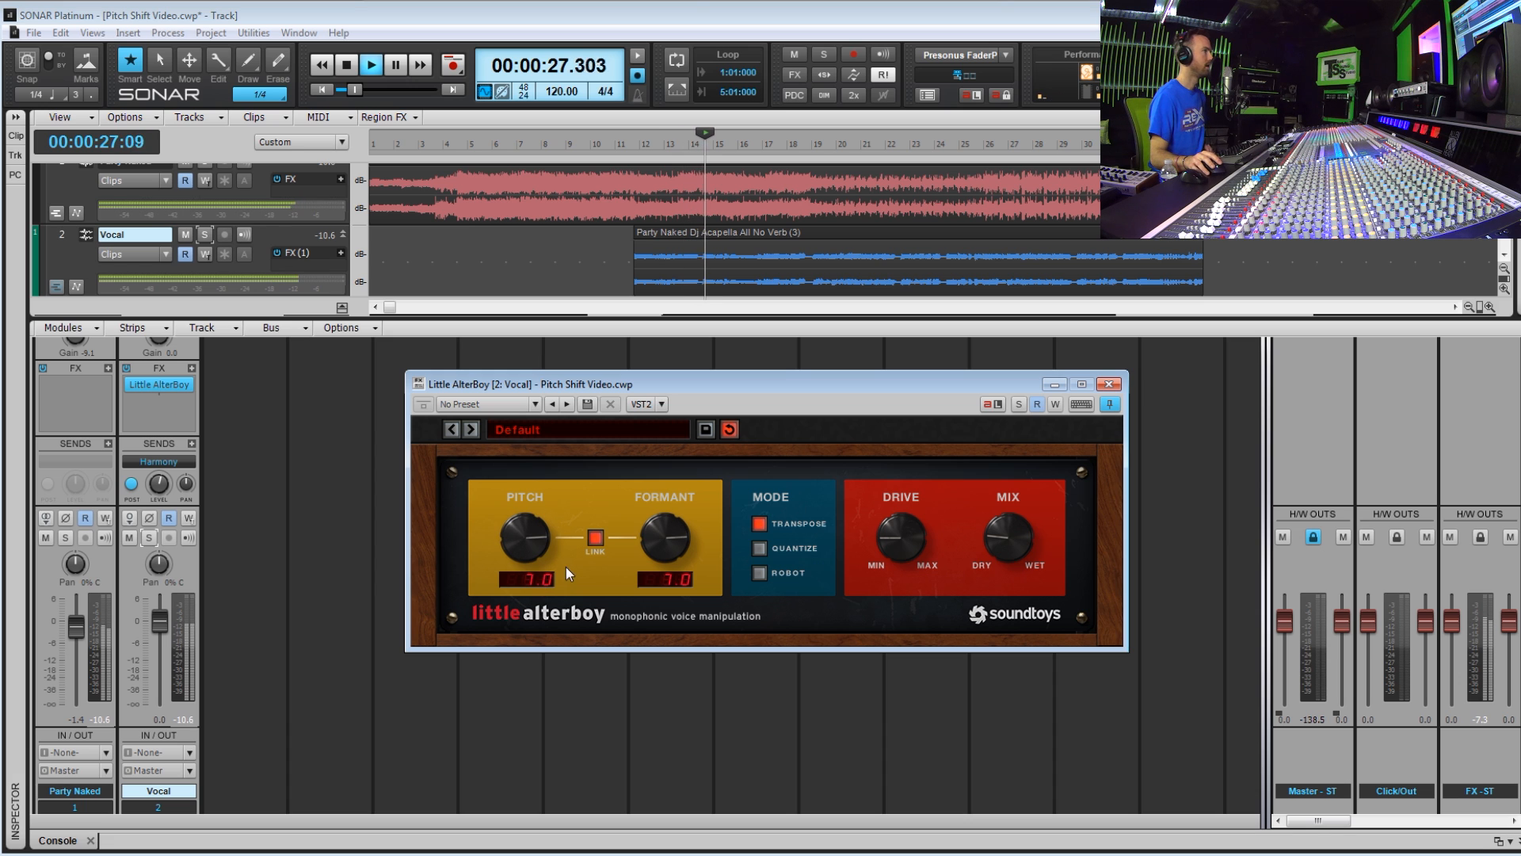
left_click_drag(535, 539, 541, 568)
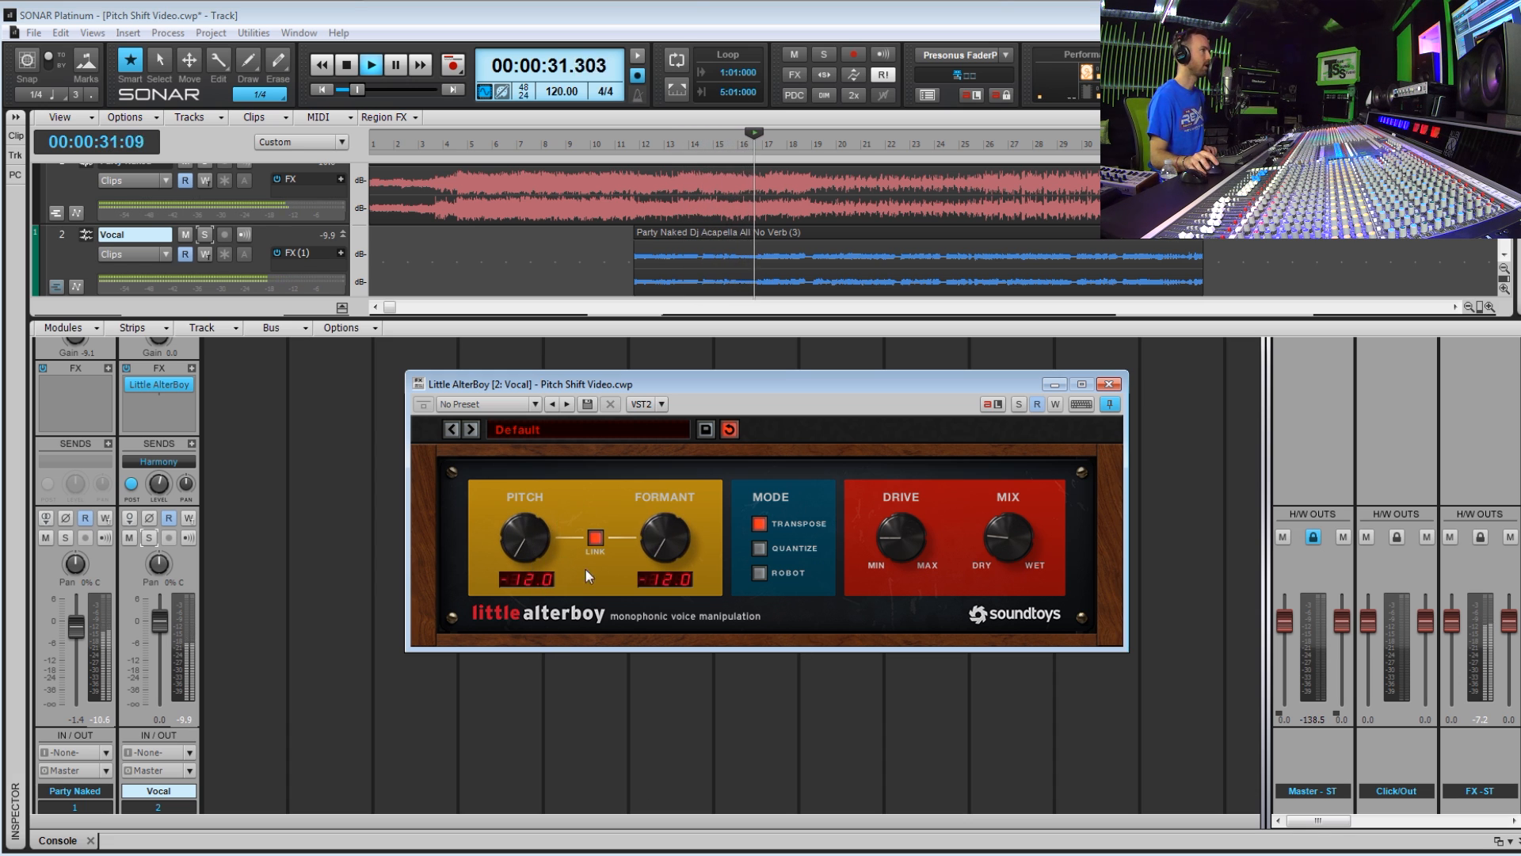
left_click_drag(1002, 529, 985, 487)
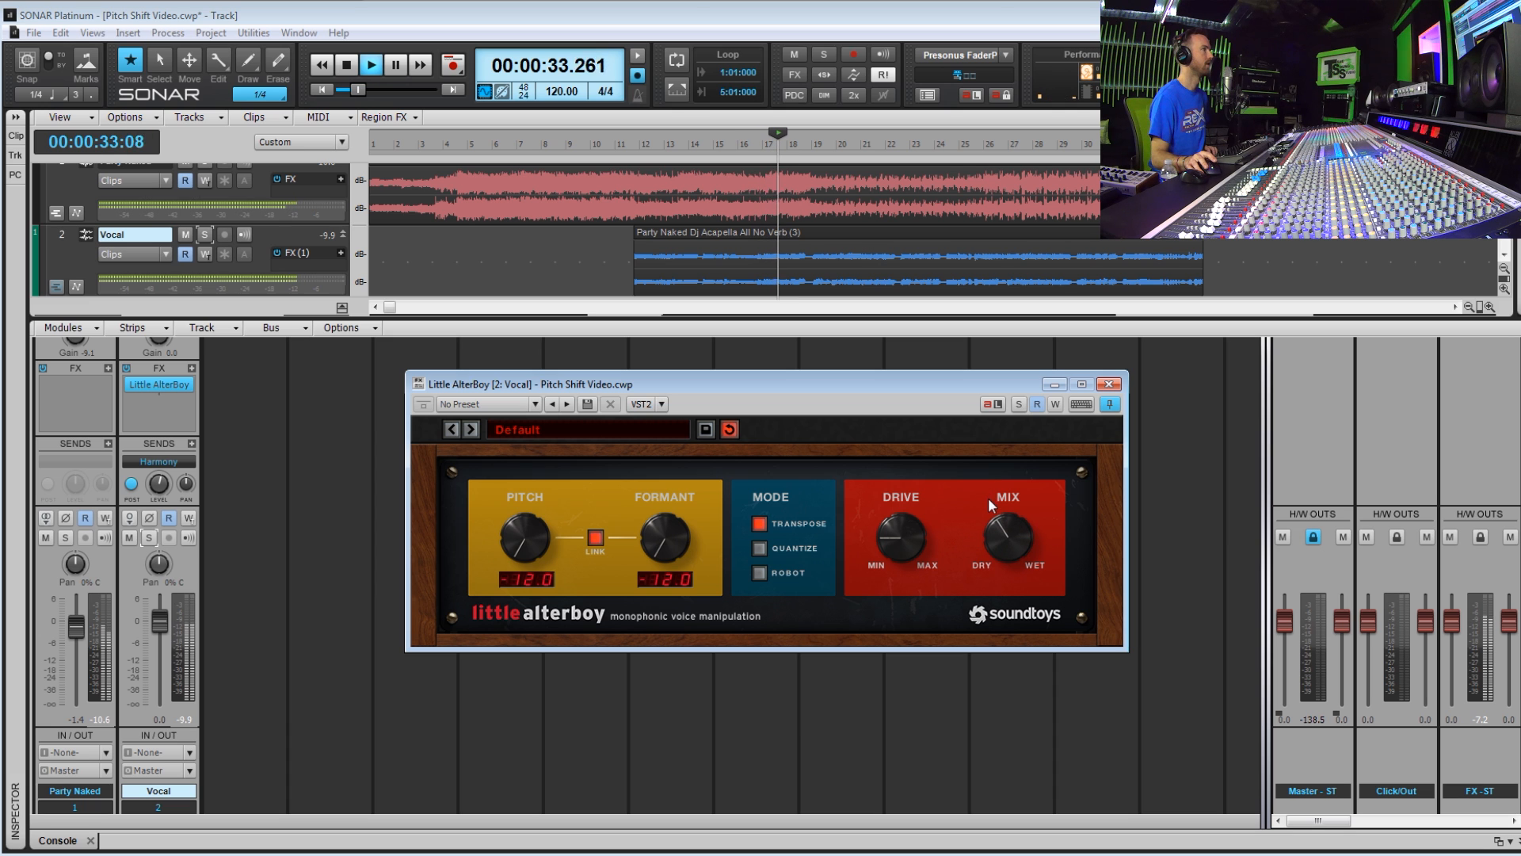
key("space")
Replay from the vocal's start, turn Little AlterBoy's mix fully wet, stop playback, and close the plug-in window
left_click(625, 254)
key("space")
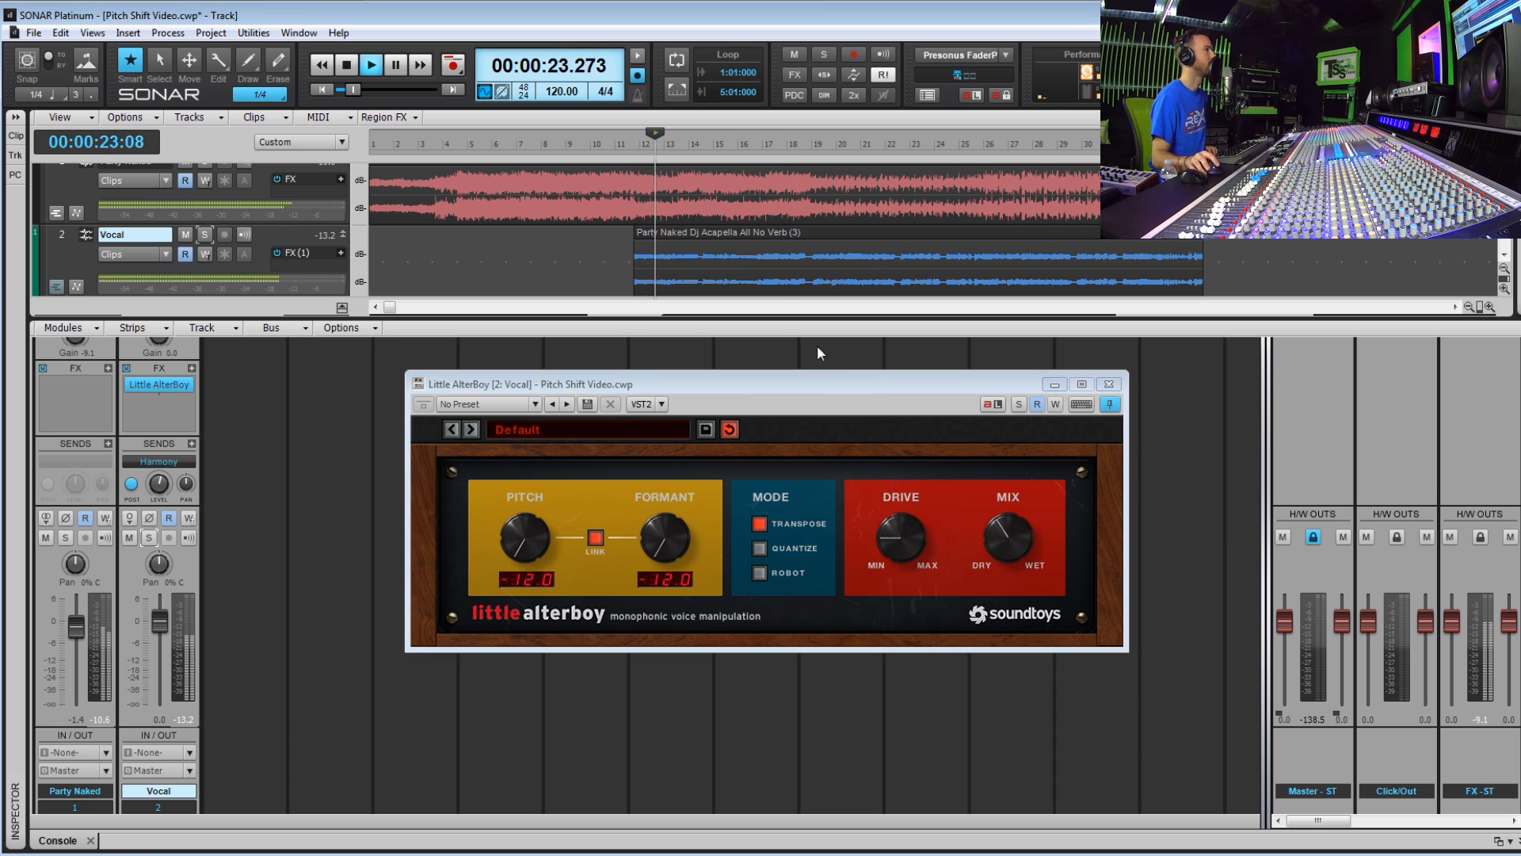
left_click_drag(1003, 527, 990, 431)
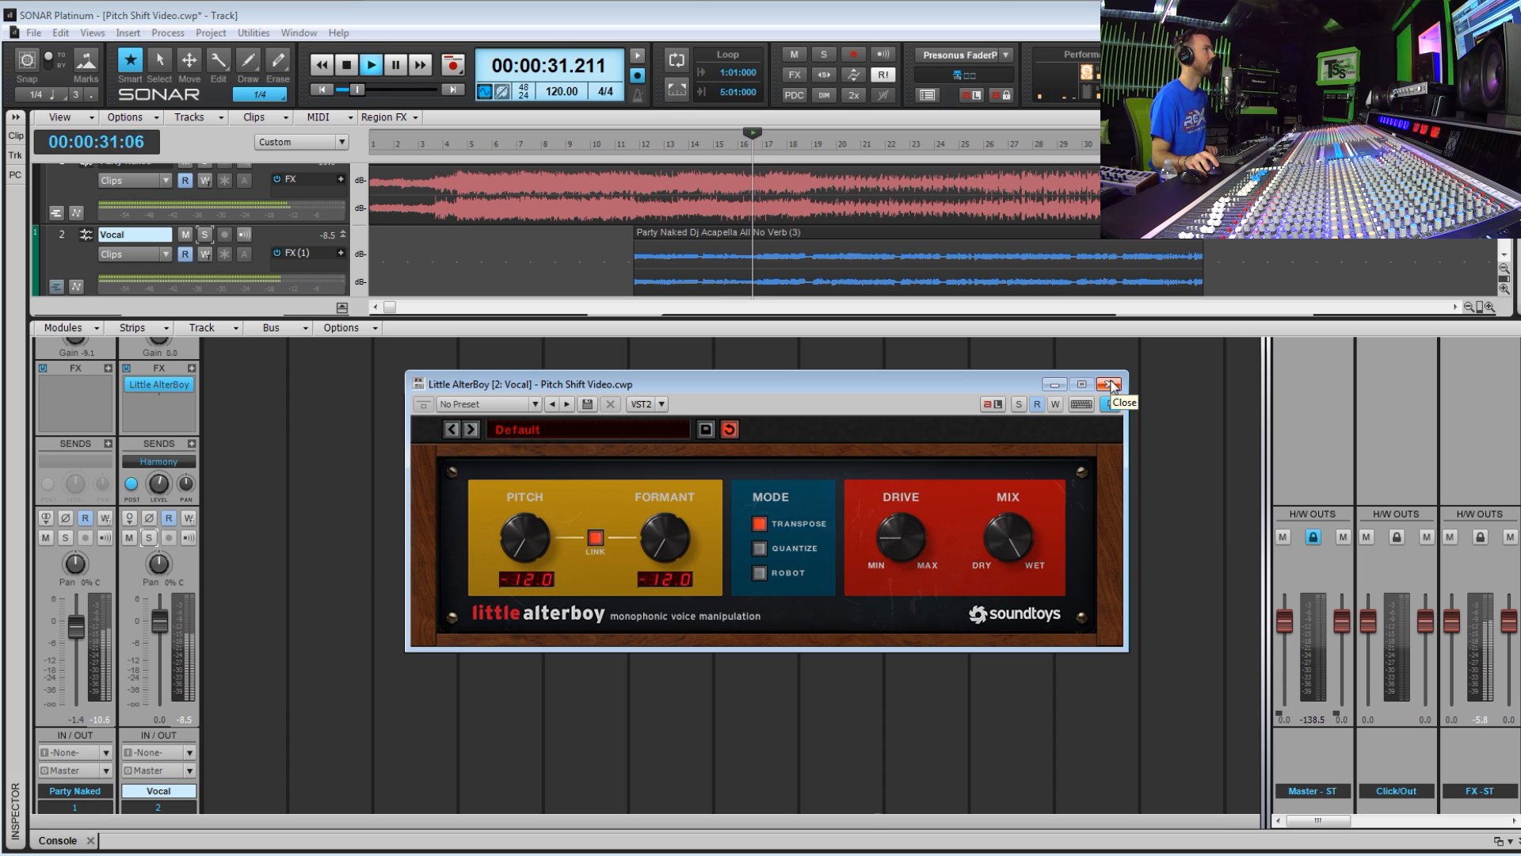
key("space")
left_click(1110, 385)
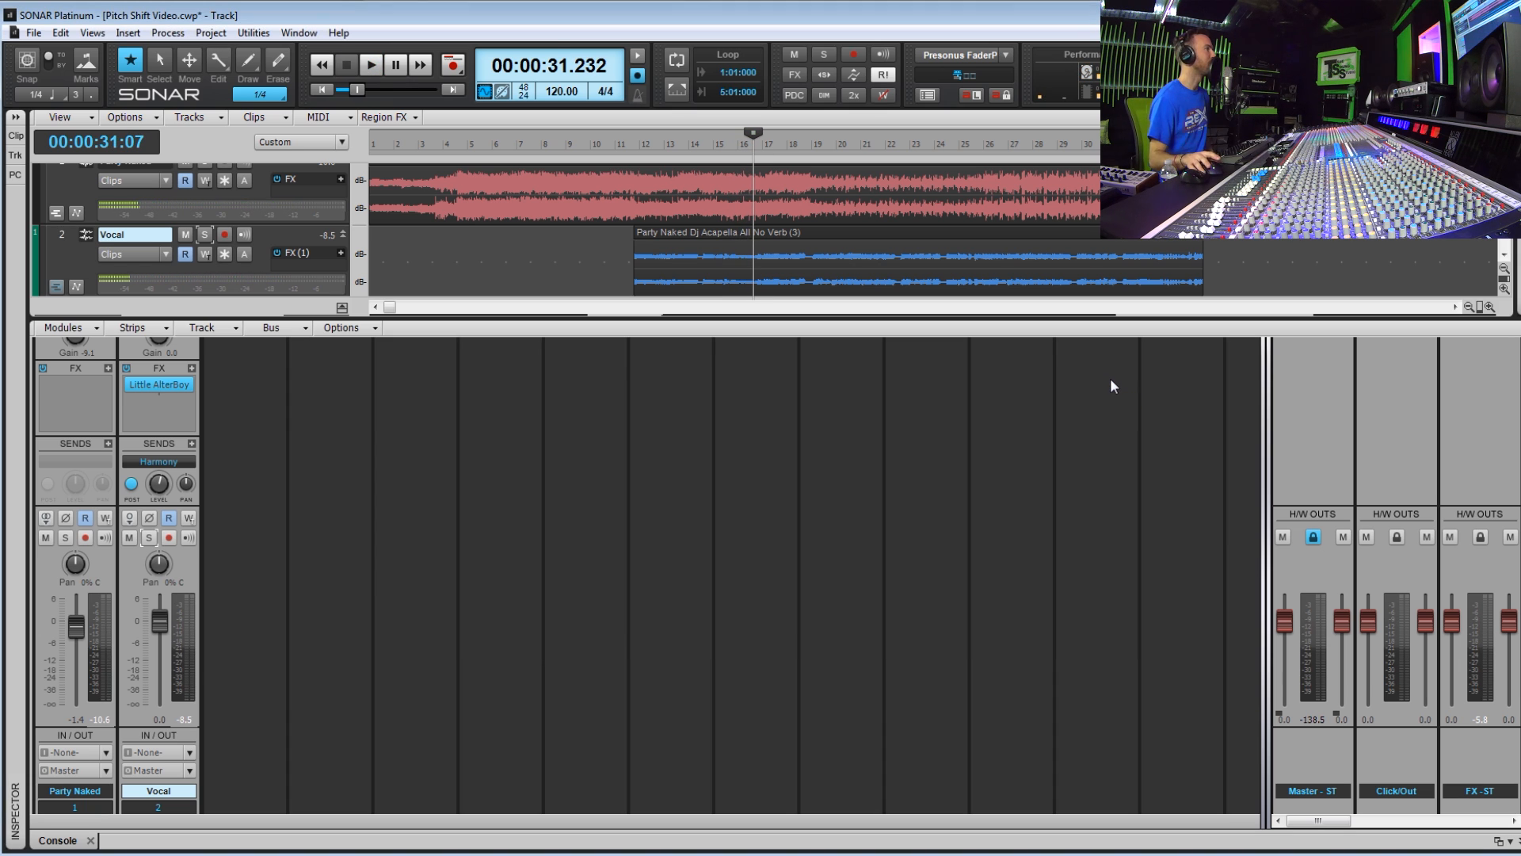
Reopen Little AlterBoy on the Vocal track and reposition its window over the console
double_click(154, 385)
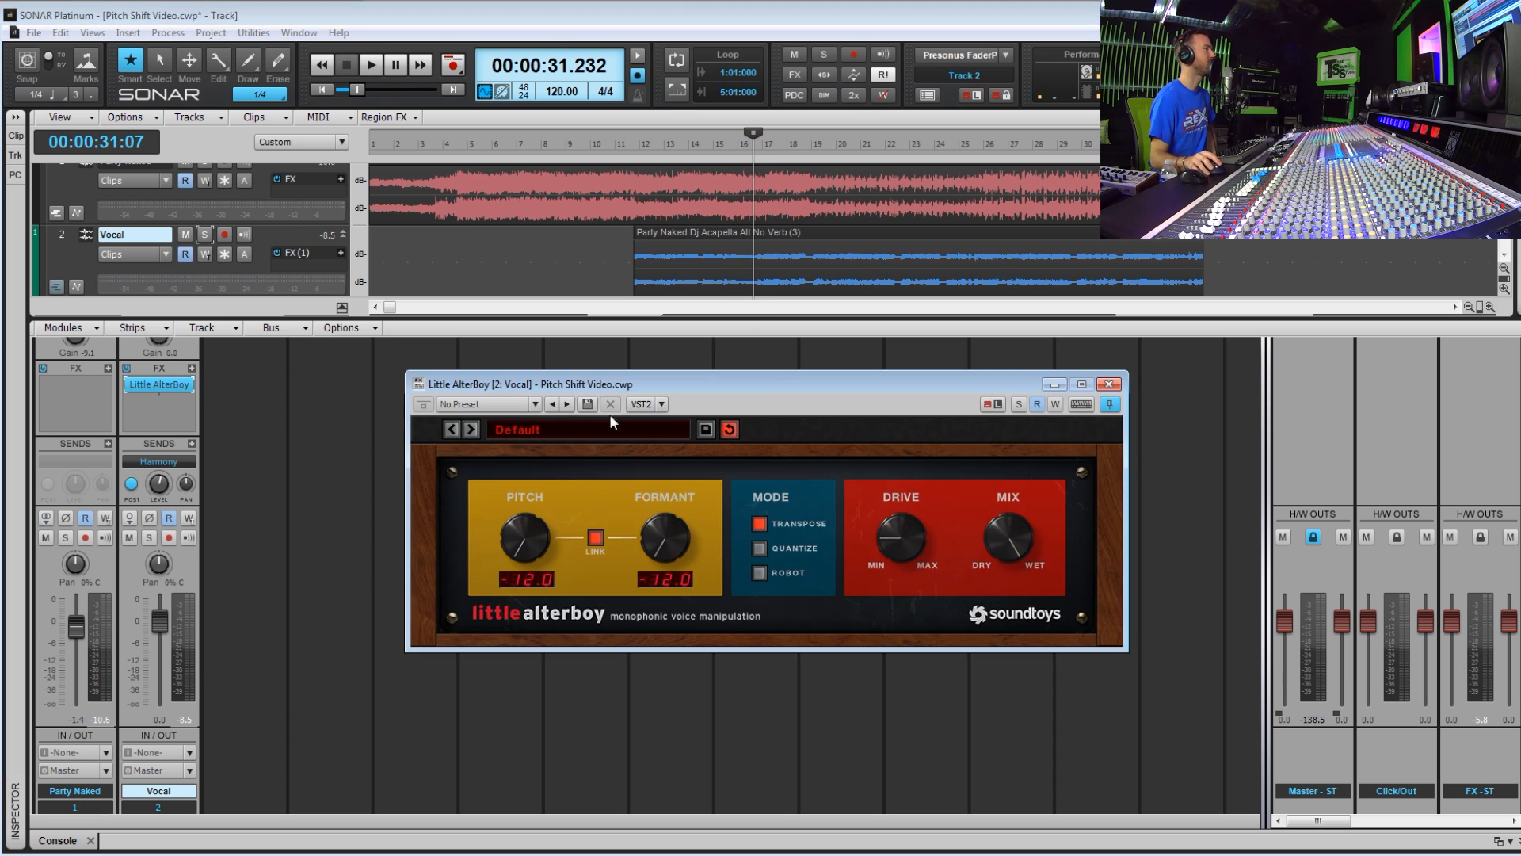
left_click_drag(727, 393, 718, 374)
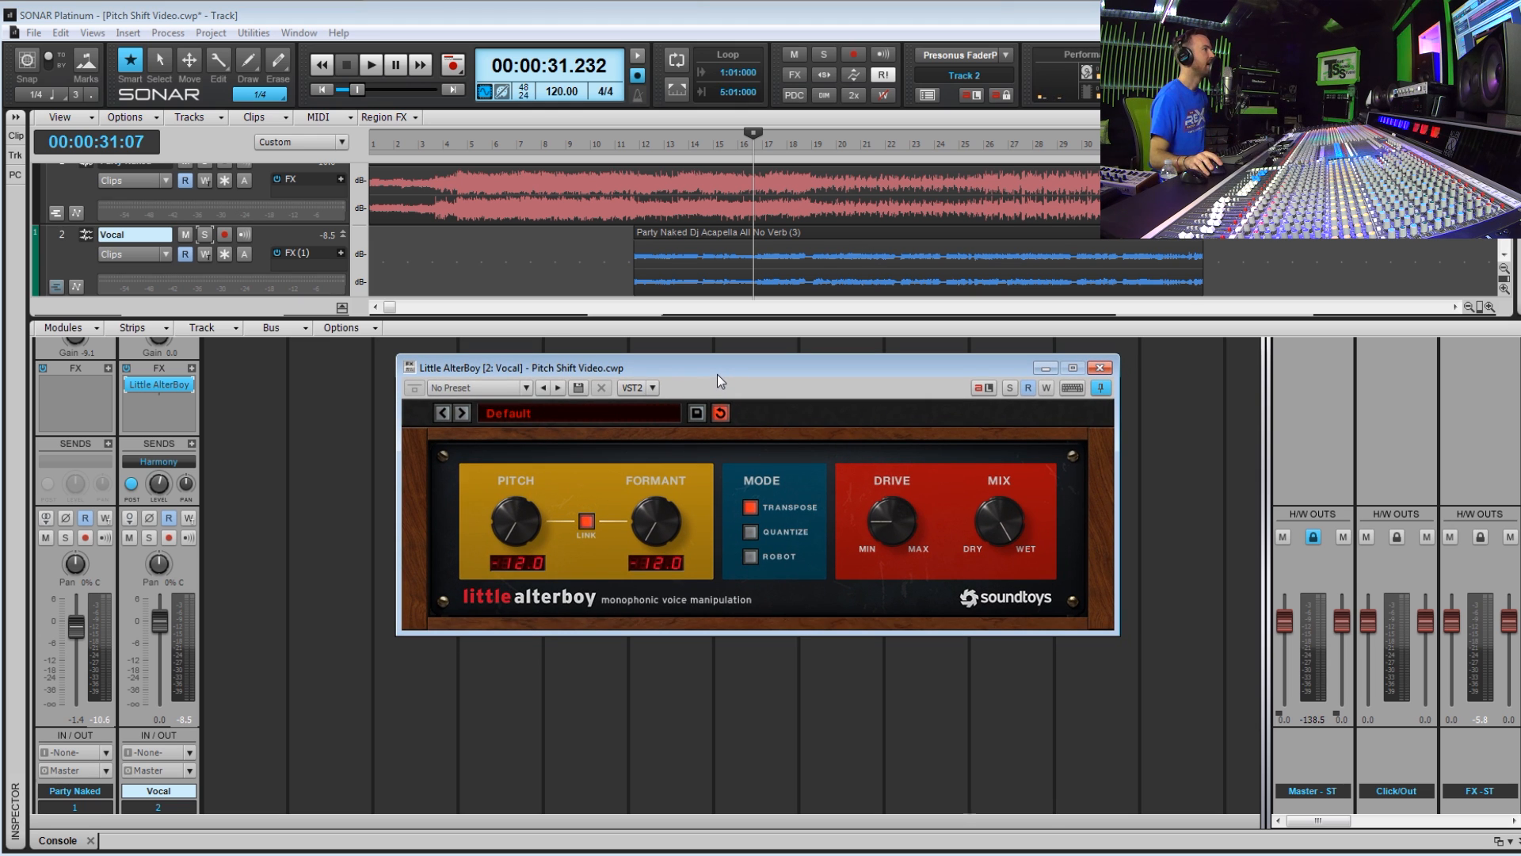
left_click_drag(721, 375, 754, 375)
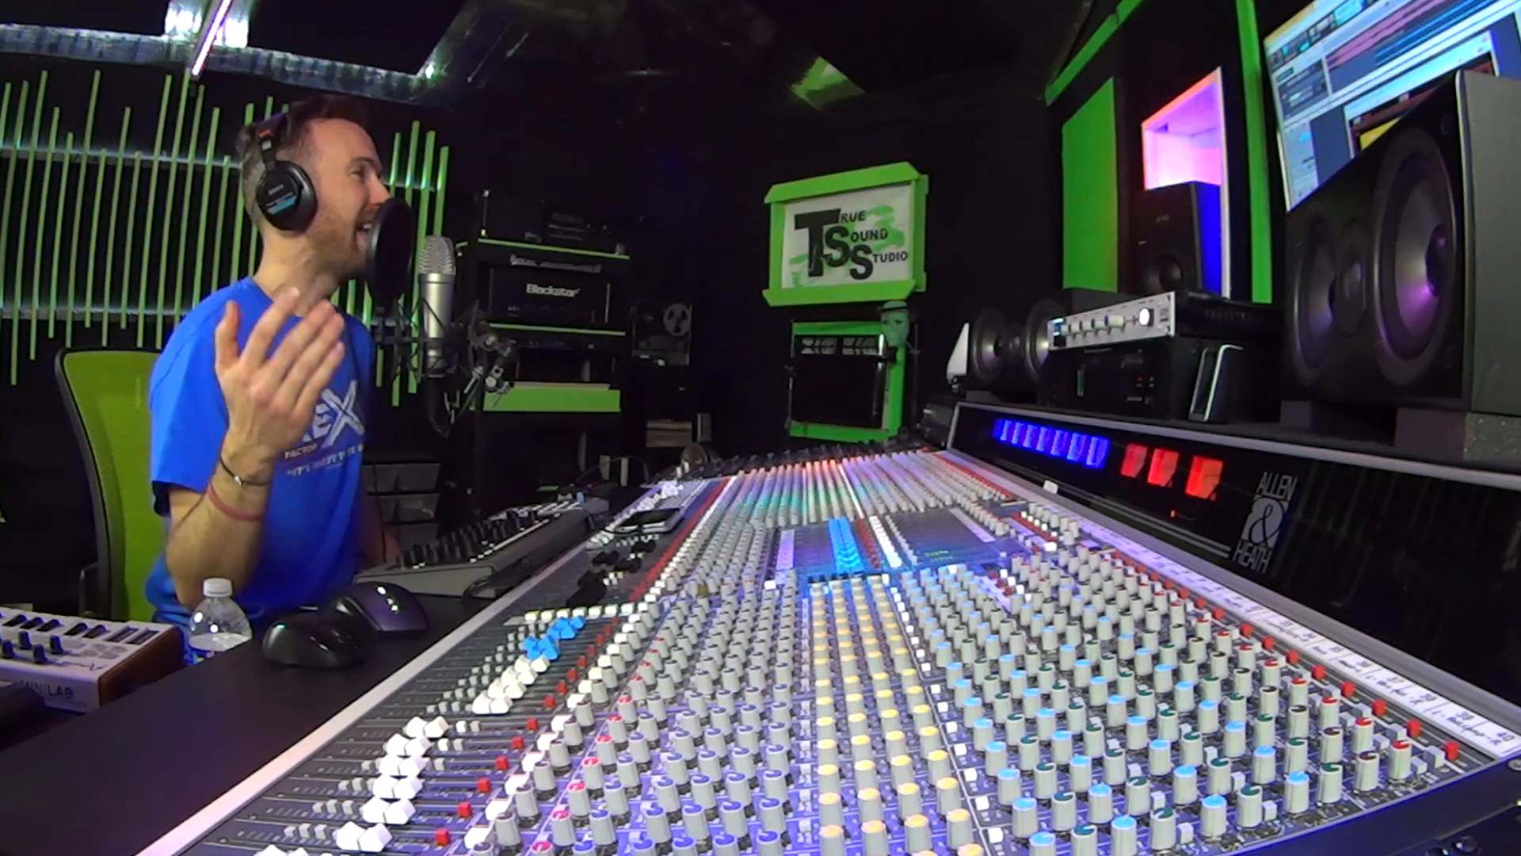